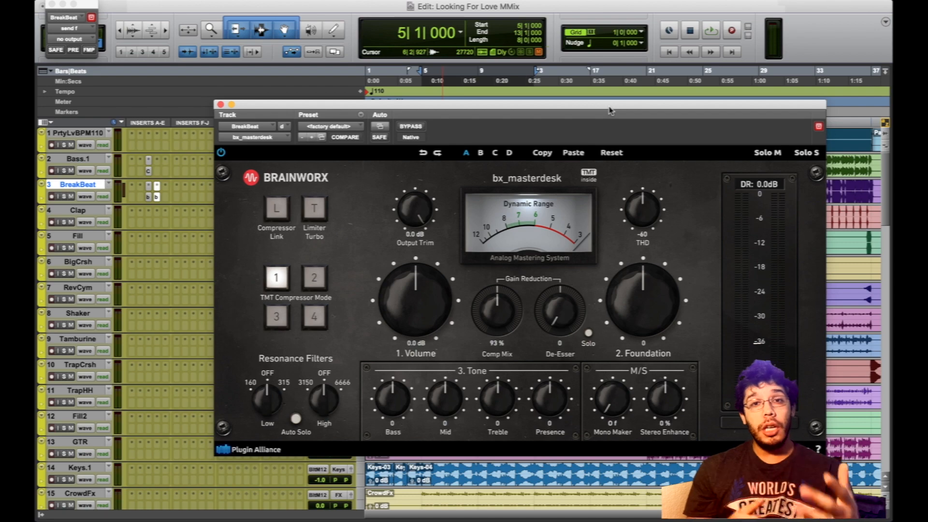
Look through the session's tracks, from the drum and music tracks down to the vocals and buses
{"action": "scroll", "coordinate": [184, 224], "scroll_direction": "down", "scroll_amount": 13}
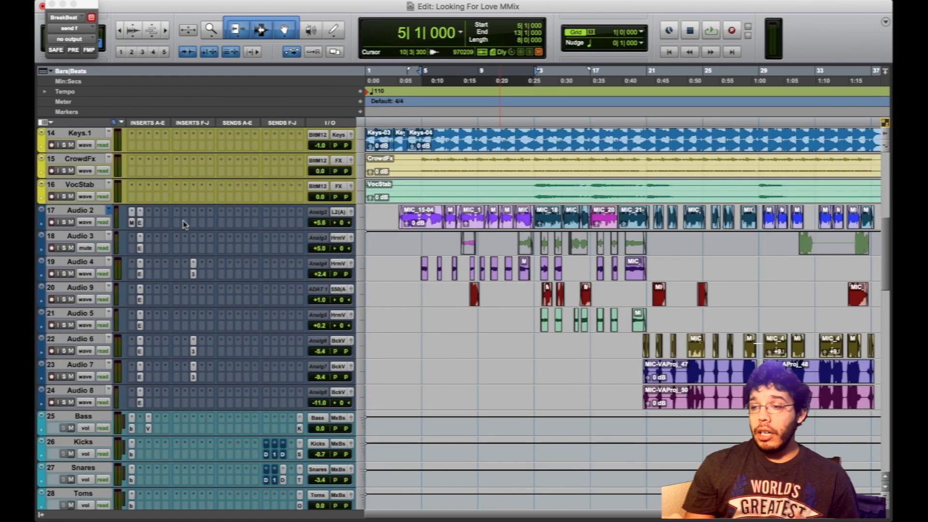
{"action": "left_click", "coordinate": [67, 394]}
{"action": "scroll", "coordinate": [345, 319], "scroll_direction": "up", "scroll_amount": 3}
{"action": "scroll", "coordinate": [345, 319], "scroll_direction": "up", "scroll_amount": 10}
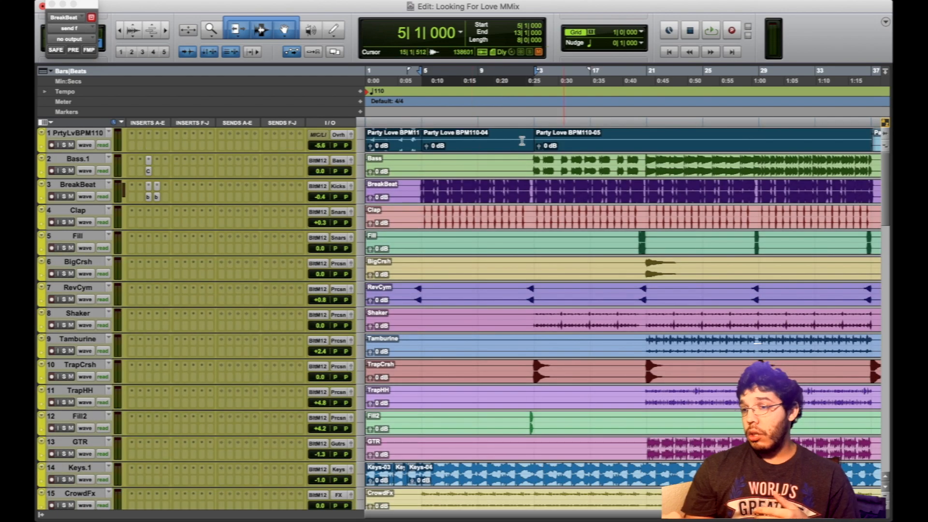
{"action": "scroll", "coordinate": [532, 289], "scroll_direction": "down", "scroll_amount": 4}
{"action": "scroll", "coordinate": [476, 255], "scroll_direction": "up", "scroll_amount": 4}
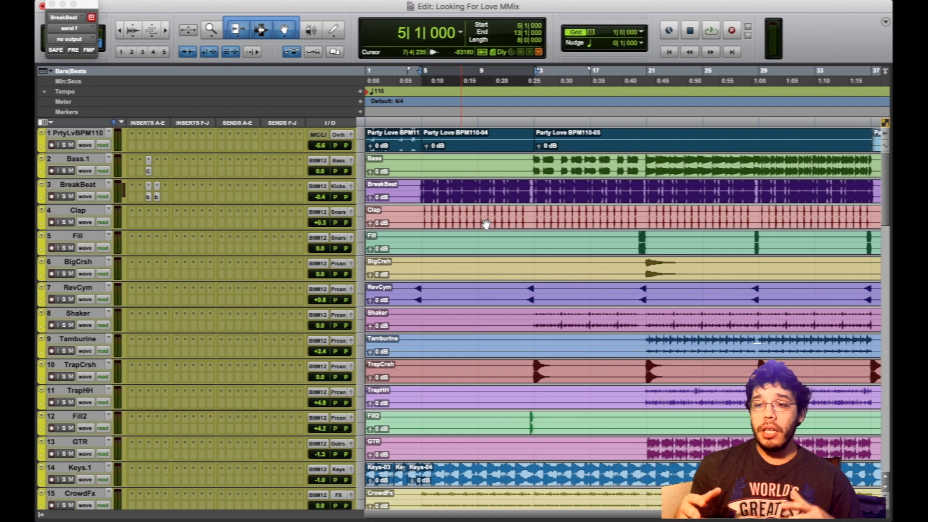
Select bars 5 to 14 on the BreakBeat track, clear that selection, and place the edit cursor at bar 9
{"action": "left_click_drag", "start_coordinate": [428, 189], "coordinate": [544, 190]}
{"action": "left_click", "coordinate": [317, 187]}
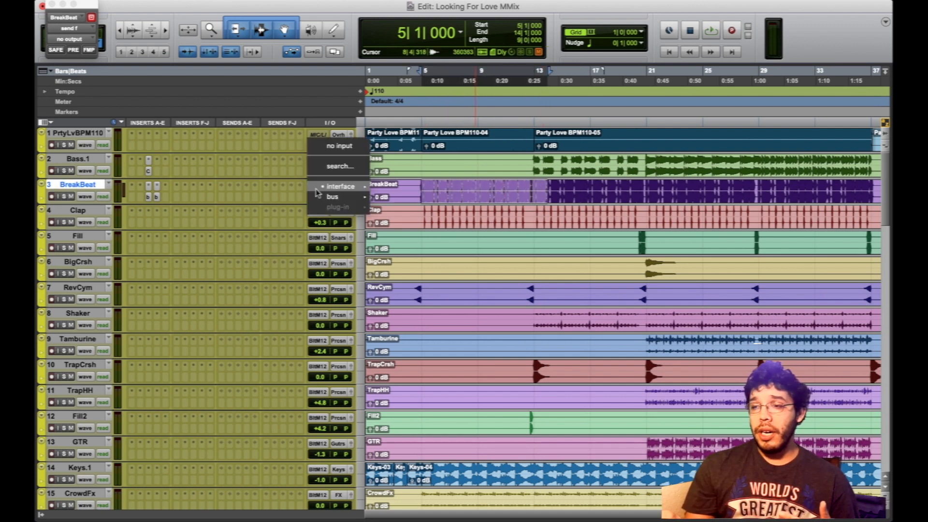
{"action": "left_click", "coordinate": [218, 191]}
{"action": "left_click", "coordinate": [478, 184]}
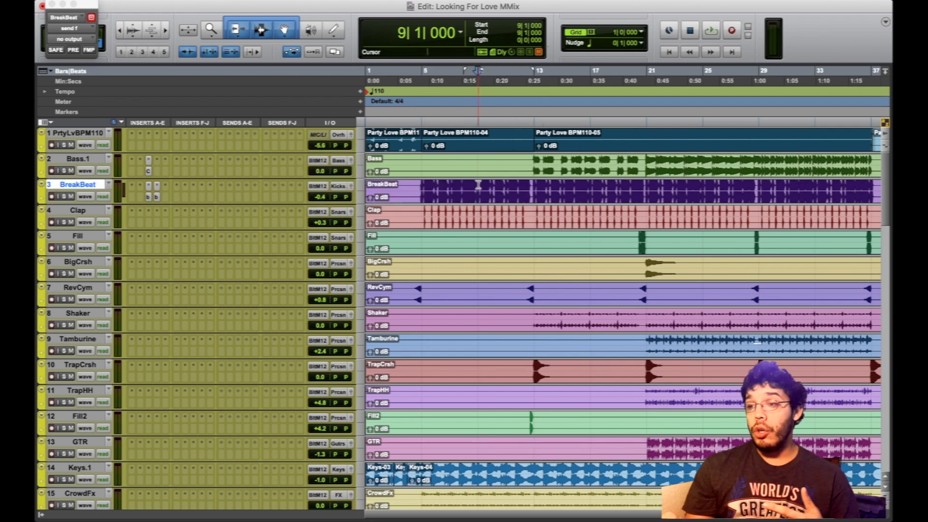
View the bx_masterdesk plug-in on the BreakBeat track, close its window and make the insert inactive
{"action": "left_click", "coordinate": [156, 197]}
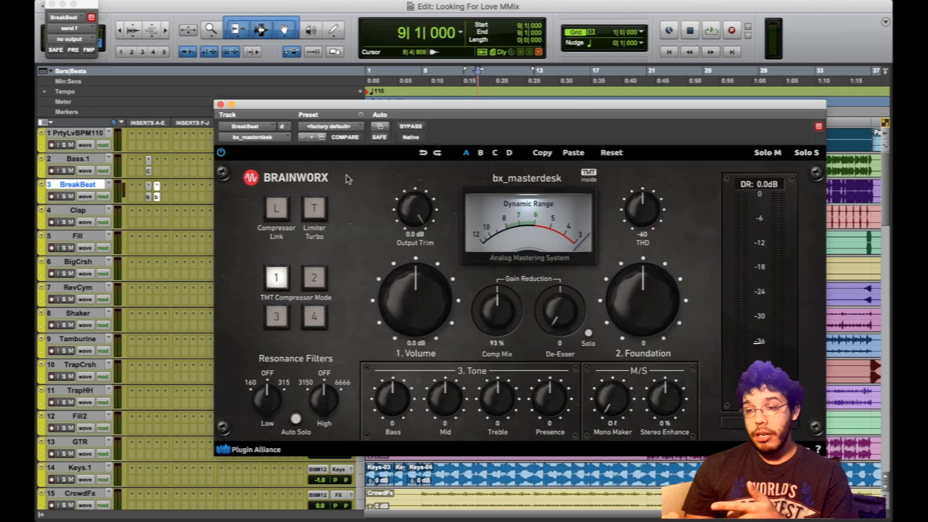
{"action": "left_click_drag", "start_coordinate": [324, 110], "coordinate": [303, 70]}
{"action": "left_click", "coordinate": [198, 64]}
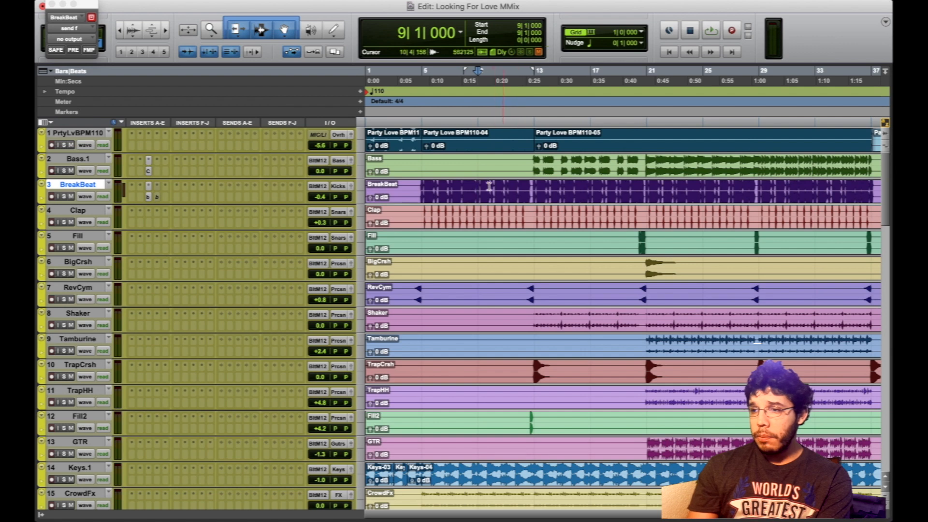
Listen to the song from bar 13 up to about bar 21 with bx_masterdesk inactive
{"action": "left_click", "coordinate": [532, 186]}
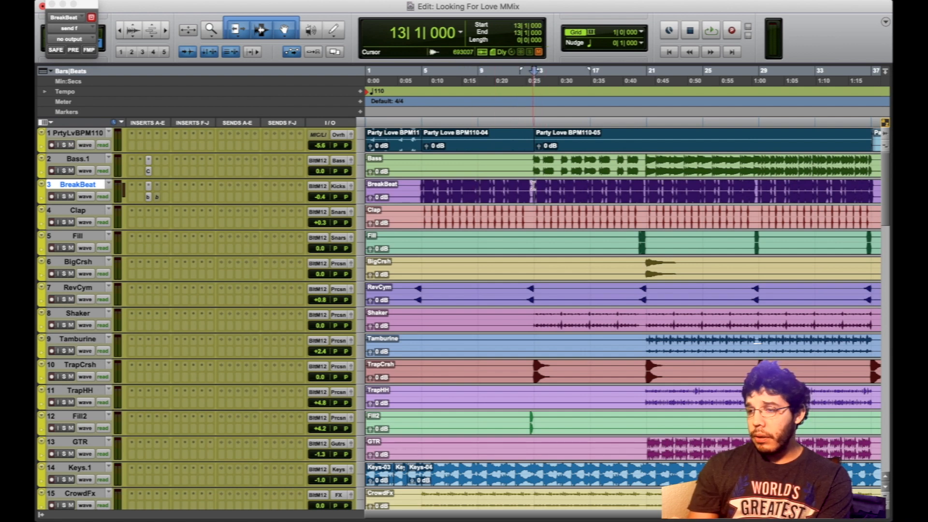
{"action": "key", "text": "space"}
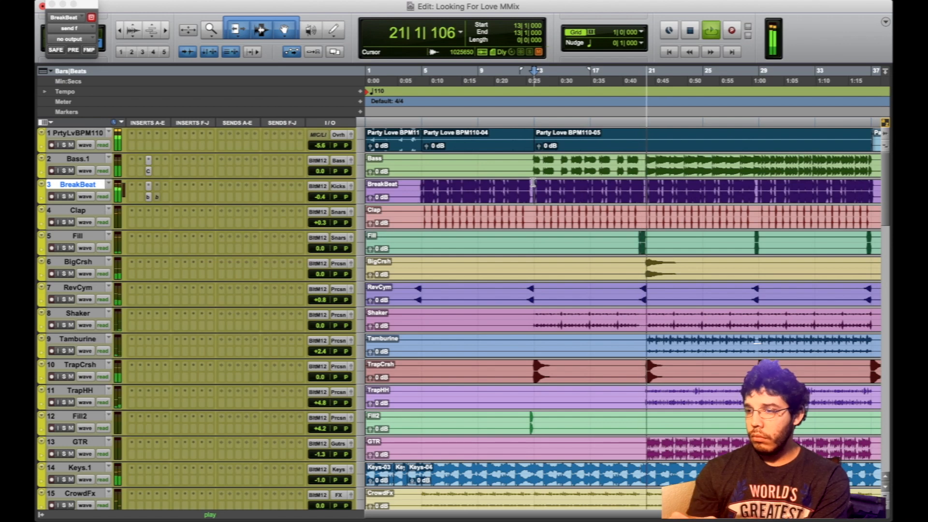
{"action": "key", "text": "space"}
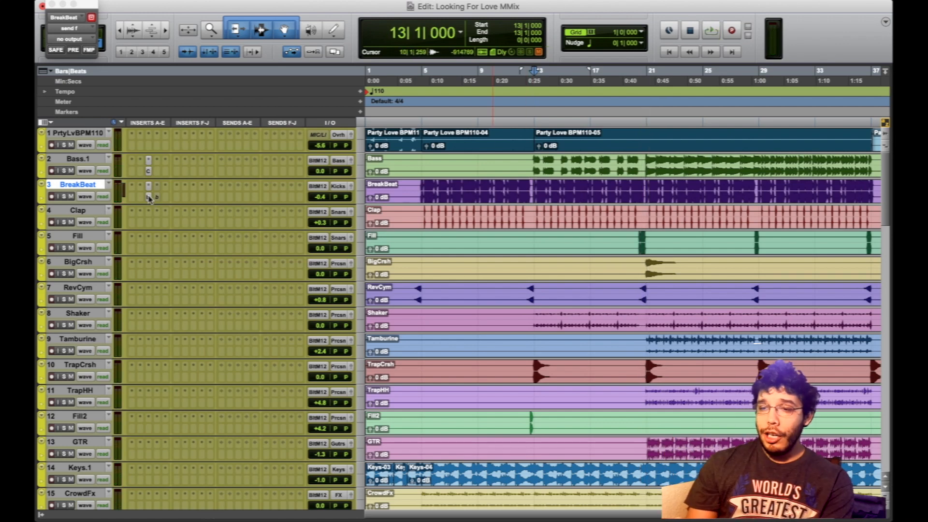
Deactivate the other Brainworx insert on BreakBeat, reactivate bx_masterdesk, and open and reposition its window
{"action": "left_click_drag", "start_coordinate": [149, 199], "coordinate": [159, 200]}
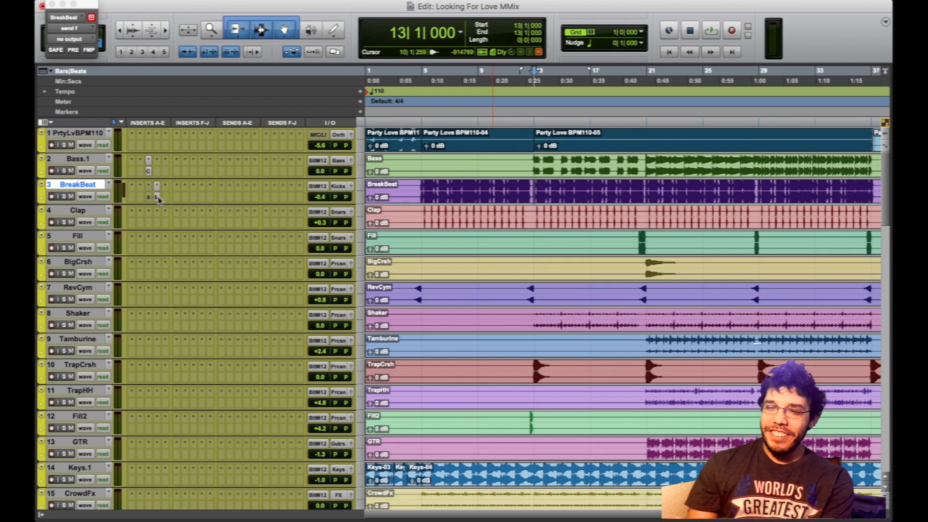
{"action": "left_click", "coordinate": [159, 200]}
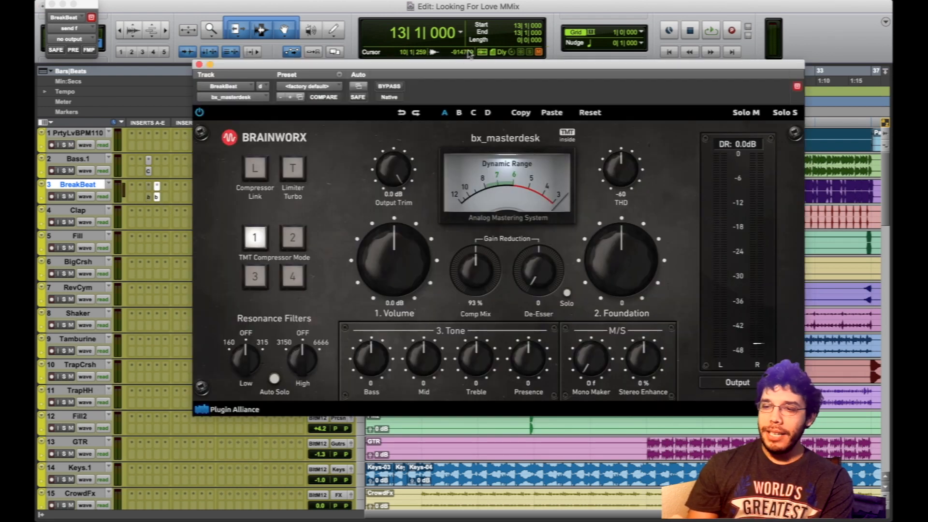
{"action": "left_click_drag", "start_coordinate": [465, 54], "coordinate": [500, 42]}
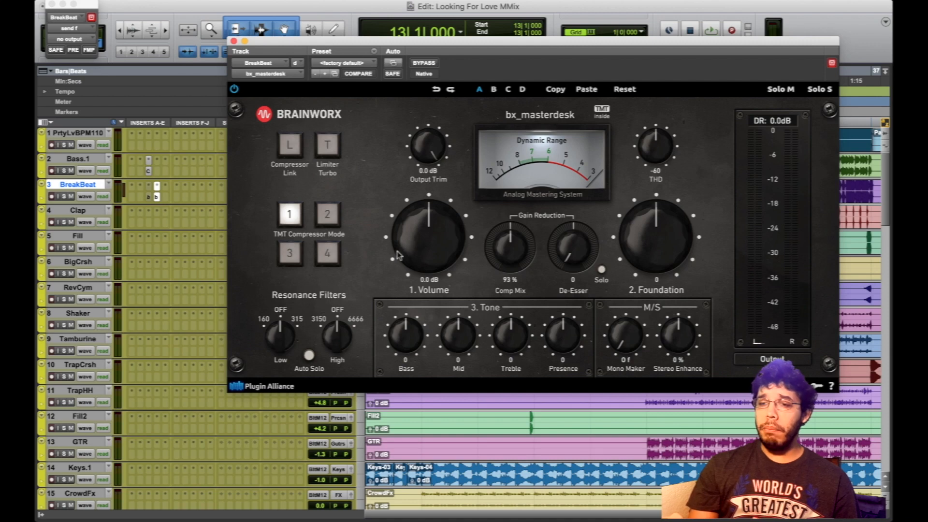
Play the song from bar 13 and set the Volume in bx_masterdesk to 5.5 dB
{"action": "key", "text": "space"}
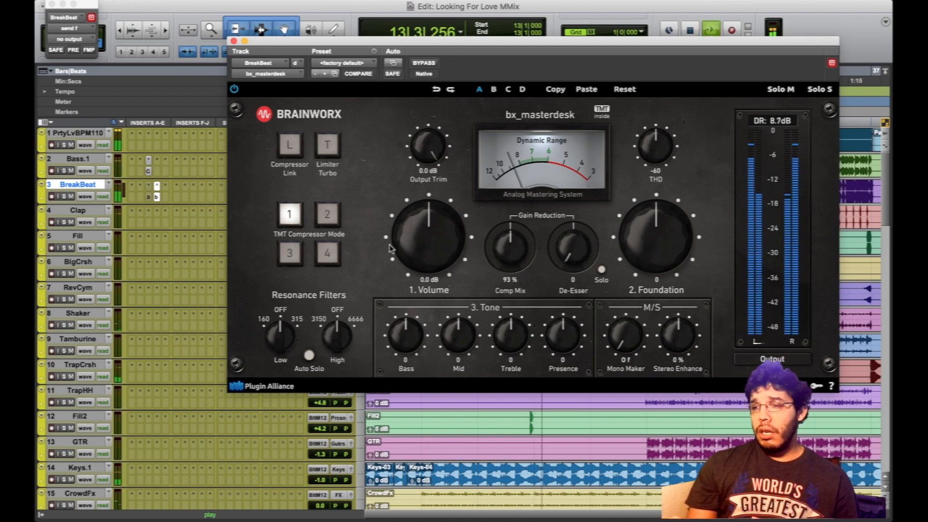
{"action": "key", "text": "space"}
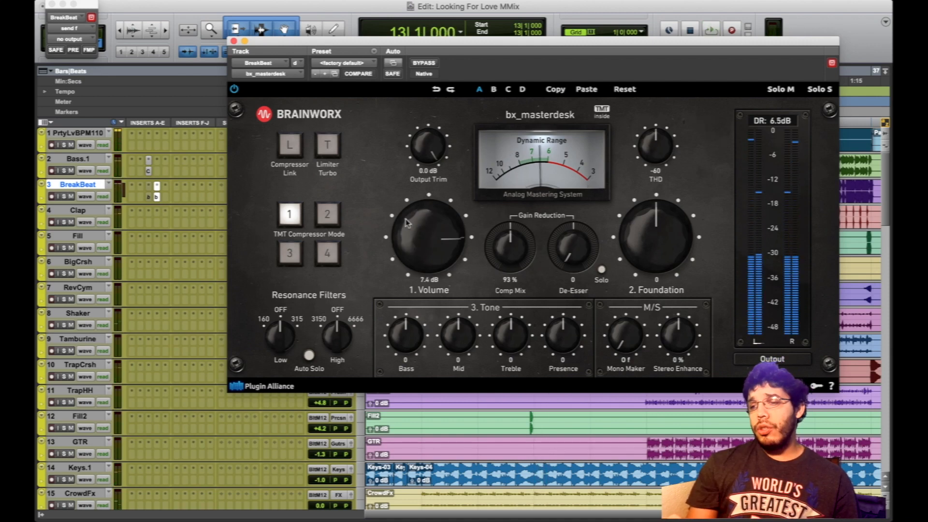
{"action": "left_click_drag", "start_coordinate": [409, 252], "coordinate": [409, 223]}
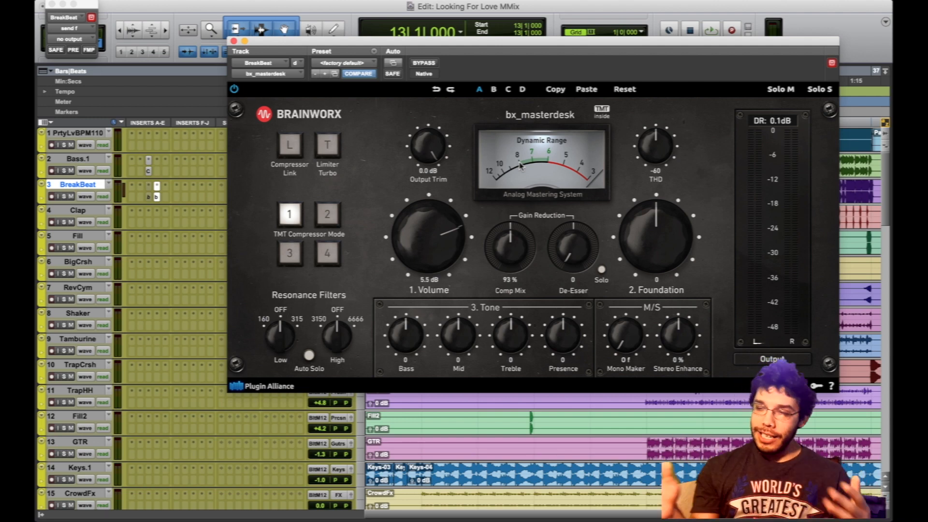
Keep the bx_masterdesk window open while checking the loudness in the Master track's WLM Meter, and return to the BreakBeat track
{"action": "left_click", "coordinate": [832, 63]}
{"action": "scroll", "coordinate": [193, 479], "scroll_direction": "down", "scroll_amount": 10}
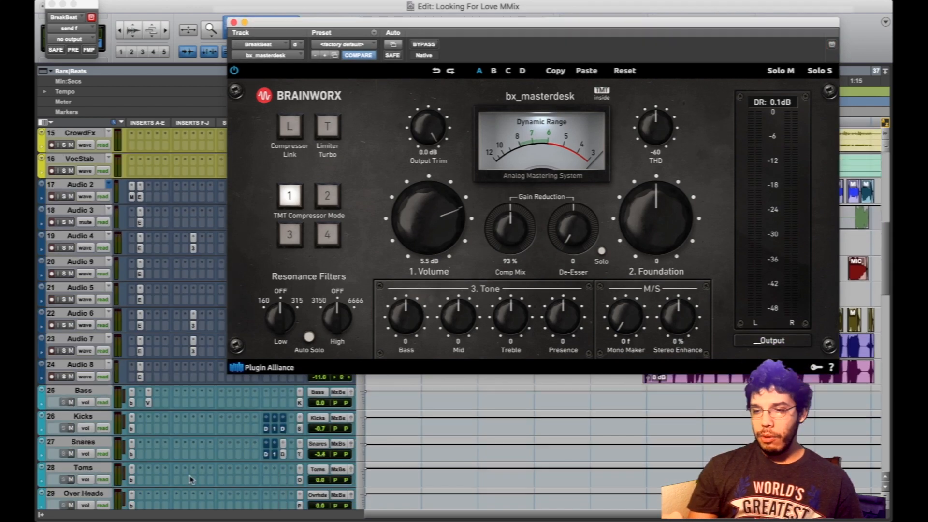
{"action": "scroll", "coordinate": [193, 480], "scroll_direction": "down", "scroll_amount": 12}
{"action": "left_click", "coordinate": [202, 393]}
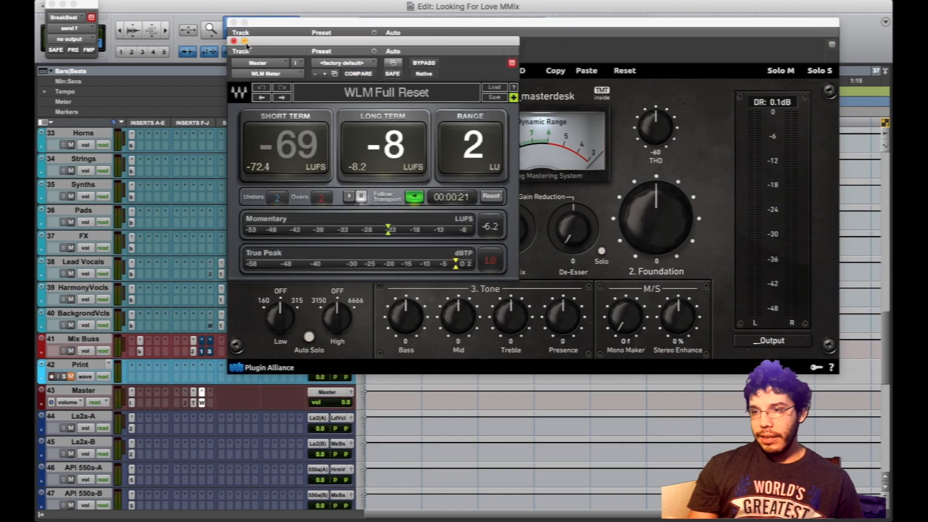
{"action": "left_click", "coordinate": [234, 40]}
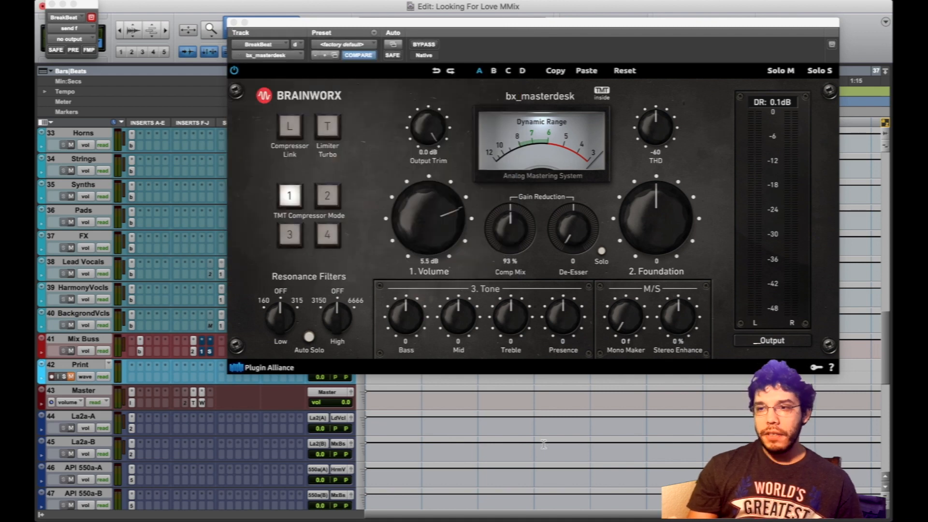
{"action": "scroll", "coordinate": [543, 444], "scroll_direction": "up", "scroll_amount": 20}
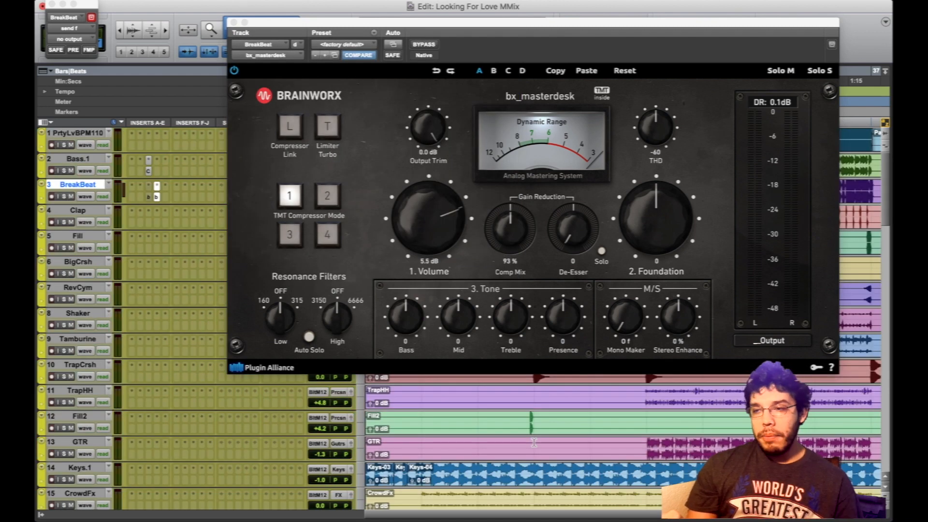
Set the bx_masterdesk Volume to 6.2 dB, try Foundation at 30, and set Foundation to -1
{"action": "left_click_drag", "start_coordinate": [428, 234], "coordinate": [425, 230]}
{"action": "left_click_drag", "start_coordinate": [639, 223], "coordinate": [668, 223]}
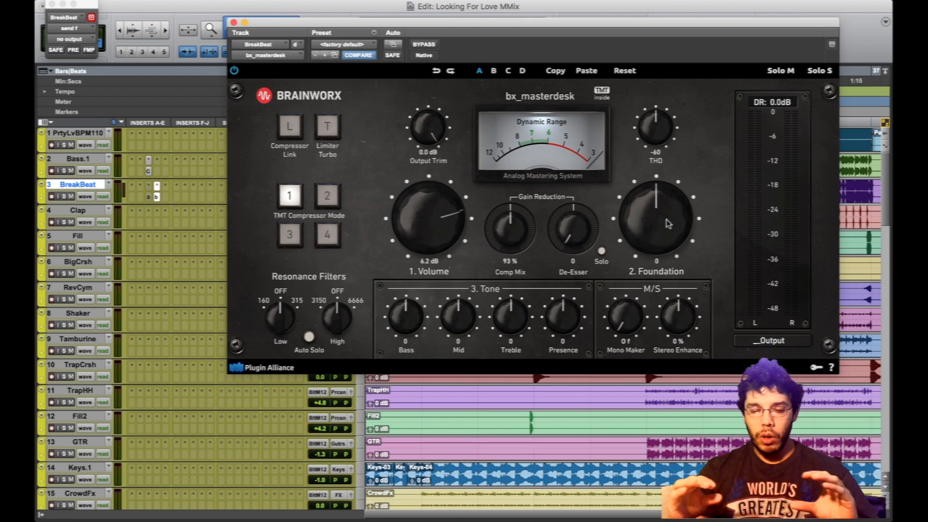
{"action": "left_click_drag", "start_coordinate": [668, 223], "coordinate": [666, 96]}
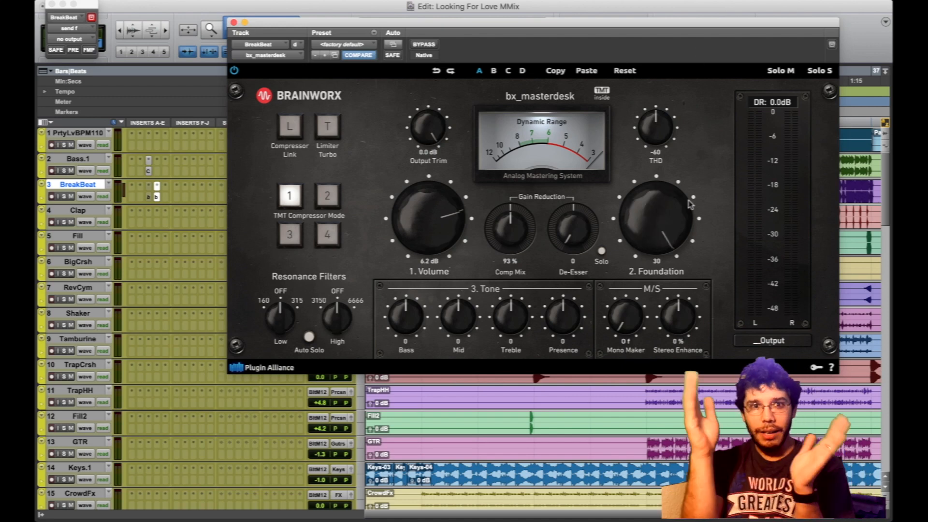
{"action": "left_click_drag", "start_coordinate": [690, 204], "coordinate": [689, 215]}
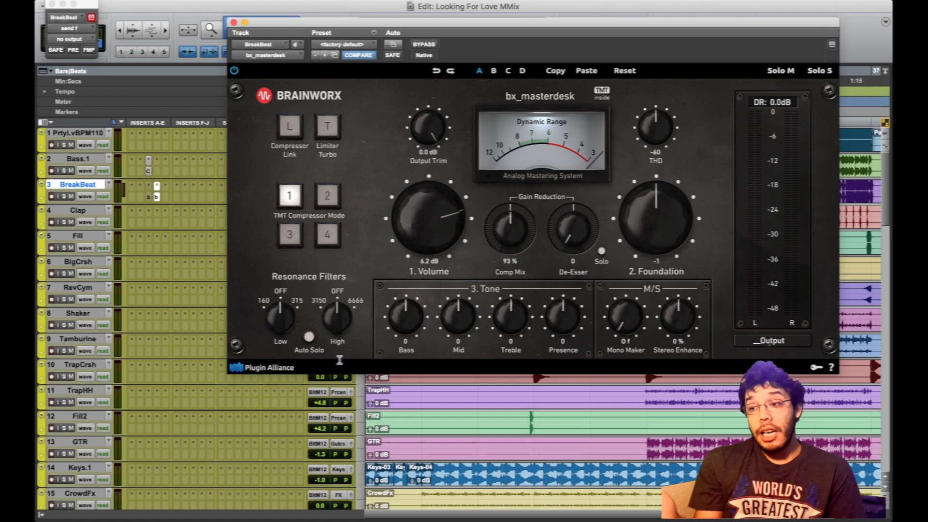
Try the Bass tone control at 30, 0 and -30
{"action": "left_click_drag", "start_coordinate": [408, 331], "coordinate": [413, 173]}
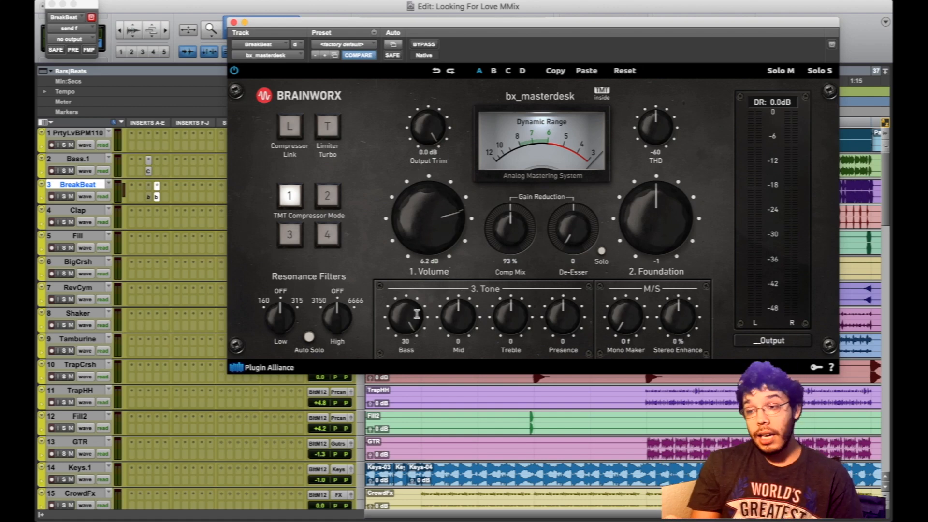
{"action": "left_click_drag", "start_coordinate": [417, 314], "coordinate": [413, 330]}
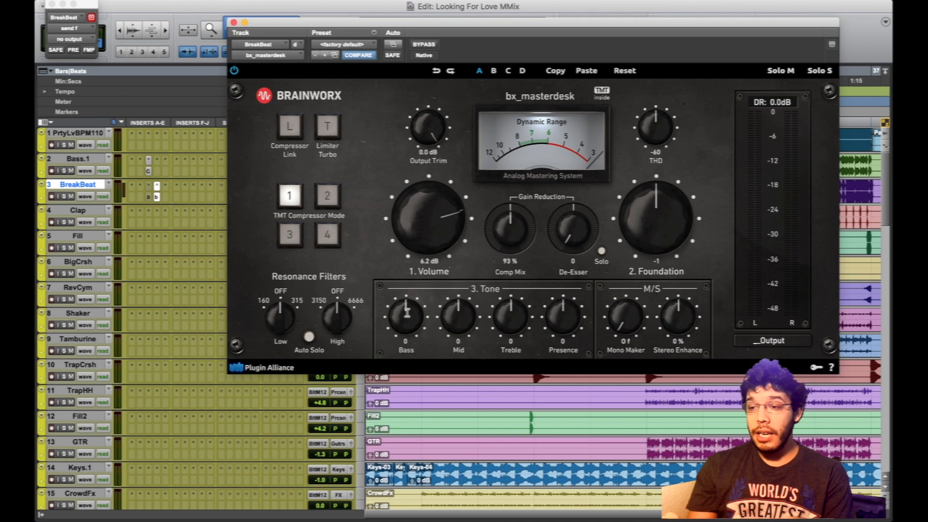
{"action": "left_click_drag", "start_coordinate": [408, 315], "coordinate": [421, 243]}
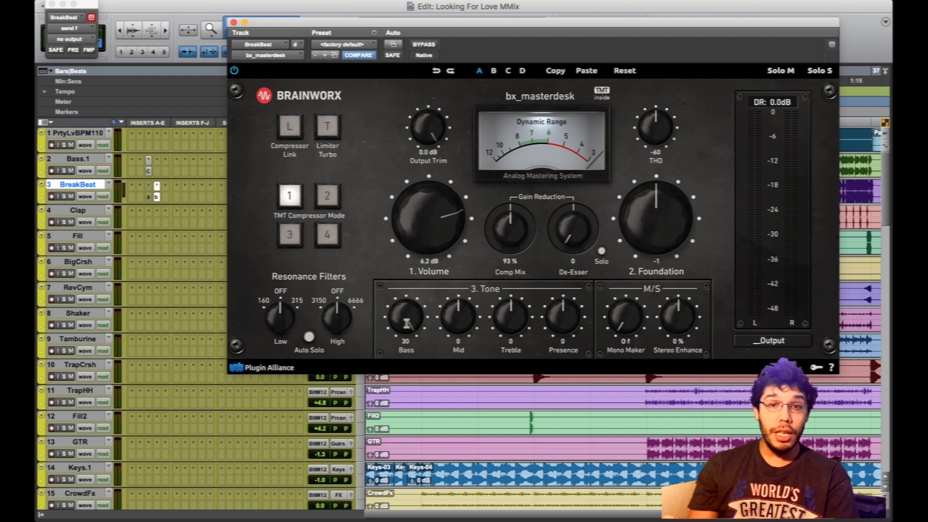
{"action": "left_click_drag", "start_coordinate": [407, 323], "coordinate": [402, 521]}
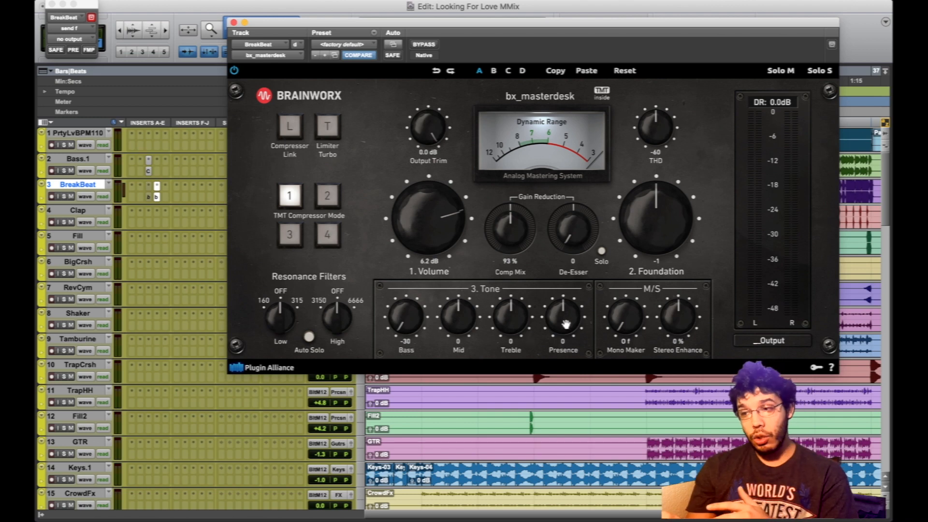
Try the Presence tone control at 30 and 15, reset it to 0, and set Bass to 1
{"action": "left_click_drag", "start_coordinate": [566, 324], "coordinate": [569, 193]}
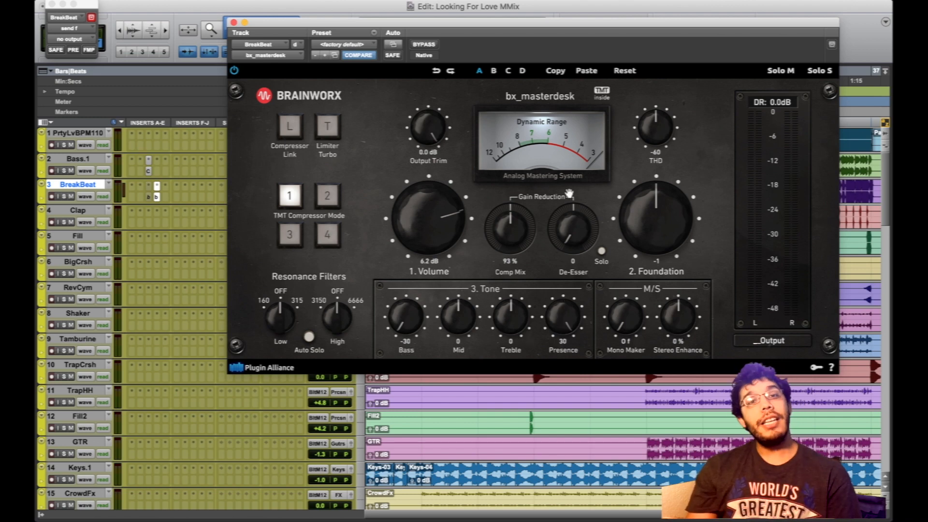
{"action": "left_click_drag", "start_coordinate": [570, 303], "coordinate": [563, 339]}
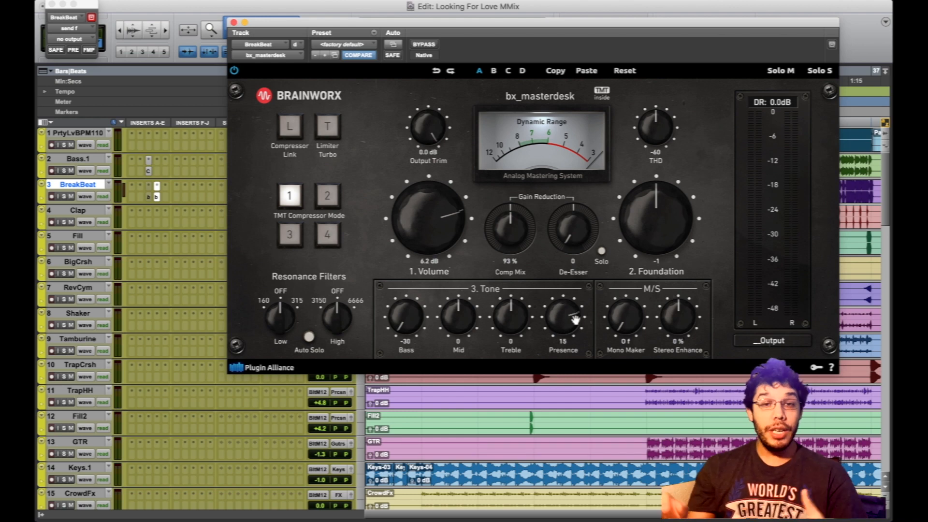
{"action": "left_click", "coordinate": [575, 319], "text": "alt"}
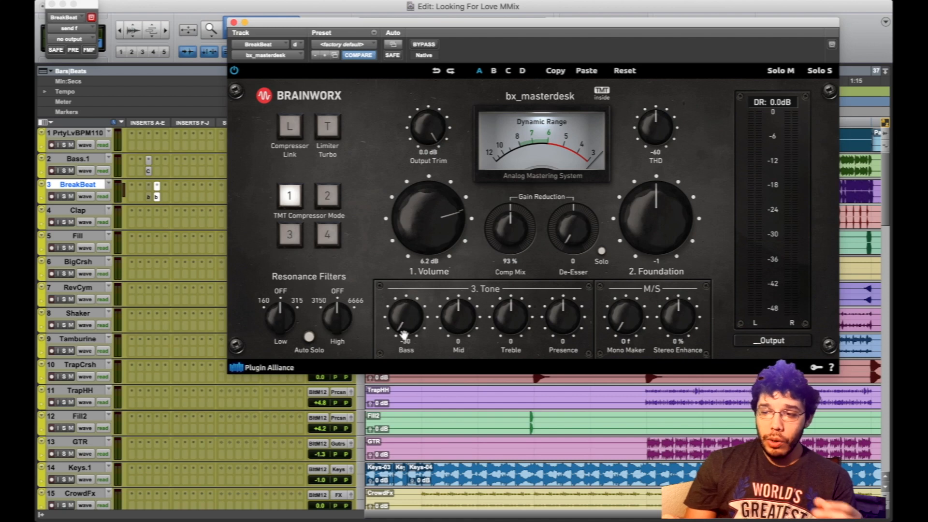
{"action": "left_click_drag", "start_coordinate": [406, 343], "coordinate": [405, 283]}
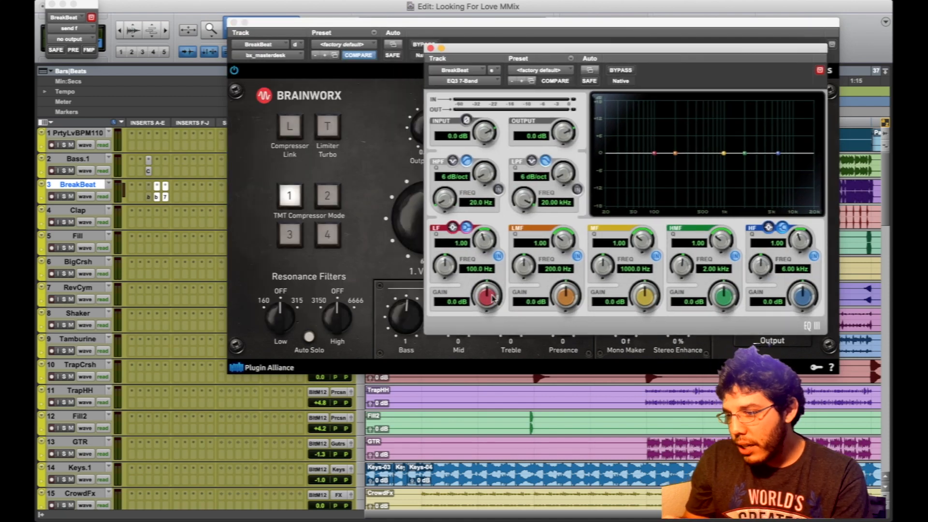
In EQ3 7-Band, give the LF band a peak shape with 3.0 dB gain, trying -3.0 dB too, and set the HMF gain to 6.0 dB
{"action": "left_click_drag", "start_coordinate": [493, 298], "coordinate": [493, 277]}
{"action": "left_click", "coordinate": [452, 227]}
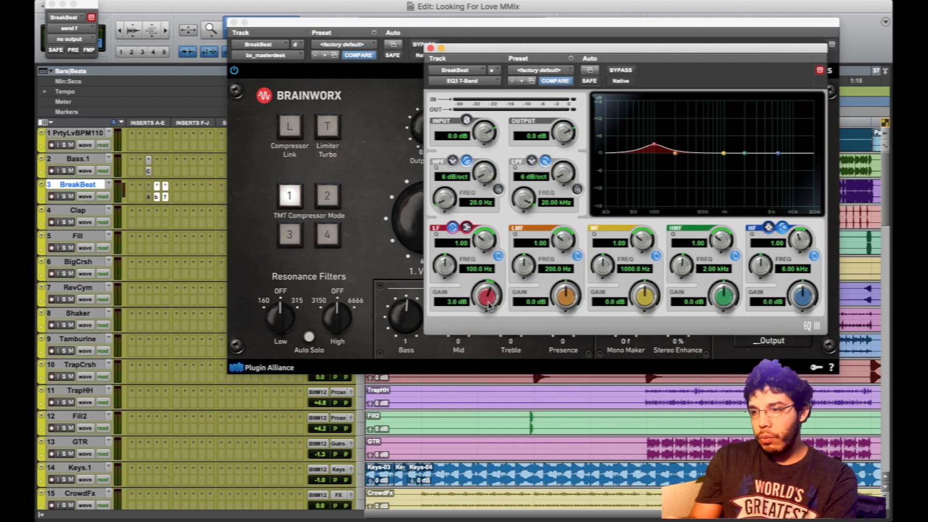
{"action": "scroll", "coordinate": [489, 304], "scroll_direction": "down", "scroll_amount": 6}
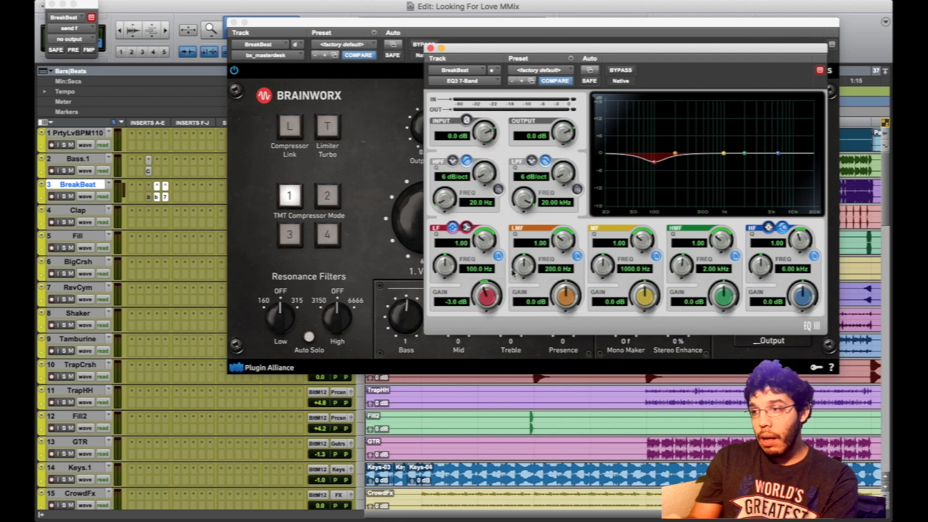
{"action": "scroll", "coordinate": [488, 298], "scroll_direction": "up", "scroll_amount": 6}
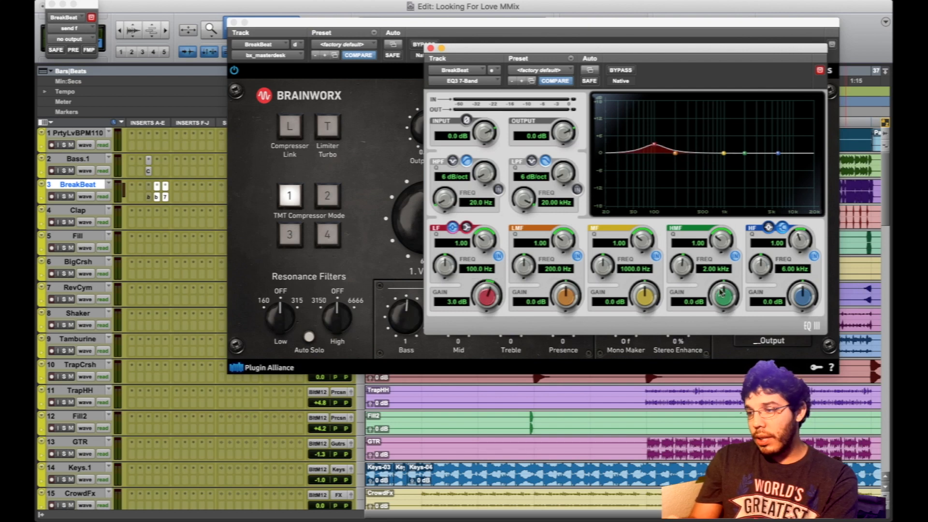
{"action": "left_click_drag", "start_coordinate": [721, 293], "coordinate": [728, 272]}
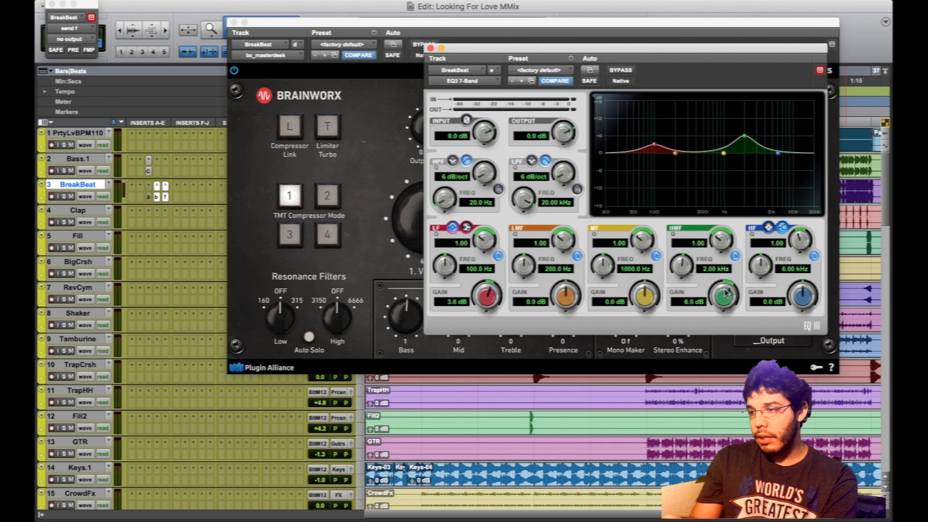
Compare HMF gain at 6.0 dB and -6.0 dB in EQ3 7-Band by repeatedly inverting it
{"action": "left_click", "coordinate": [724, 292], "text": "shift"}
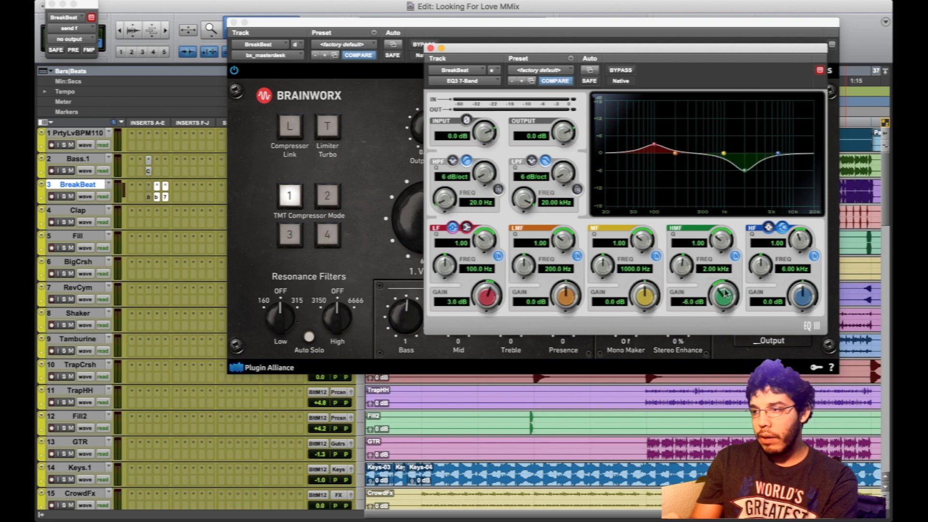
{"action": "left_click", "coordinate": [725, 292], "text": "shift"}
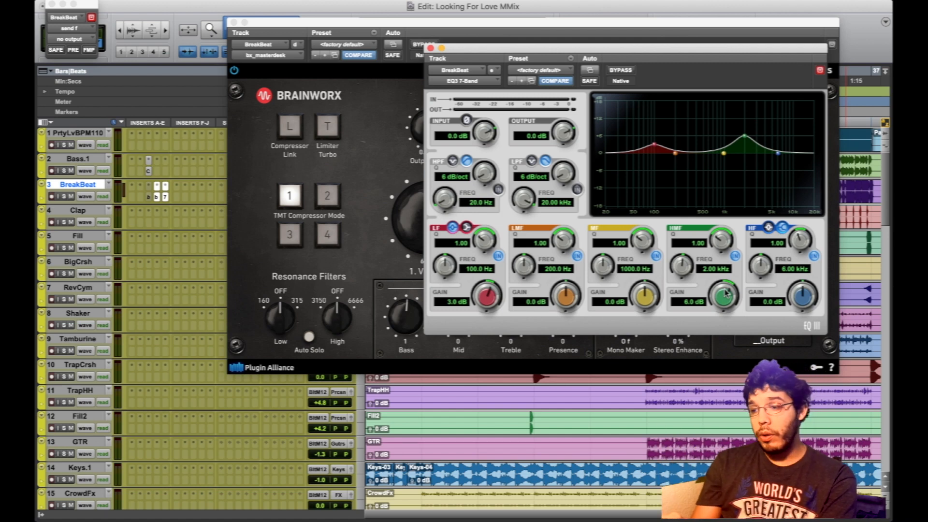
{"action": "left_click", "coordinate": [724, 292], "text": "shift"}
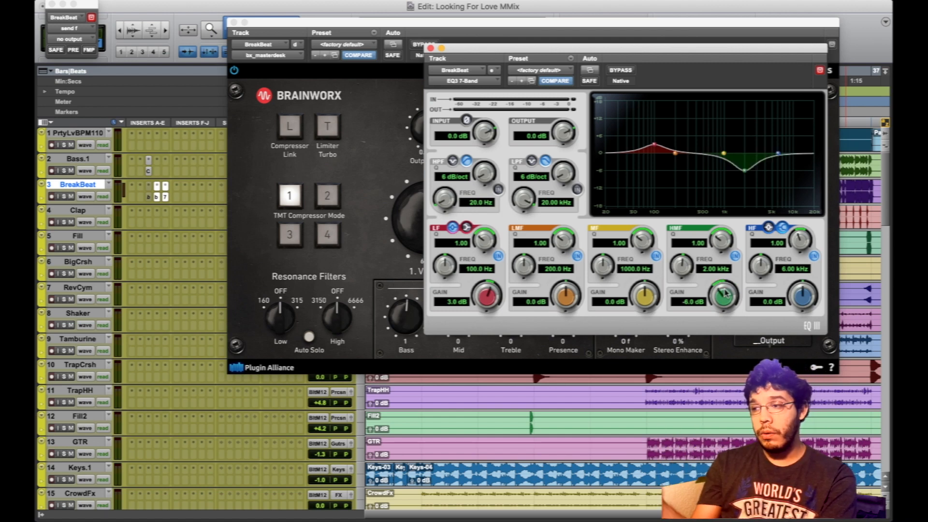
{"action": "left_click", "coordinate": [724, 292], "text": "shift"}
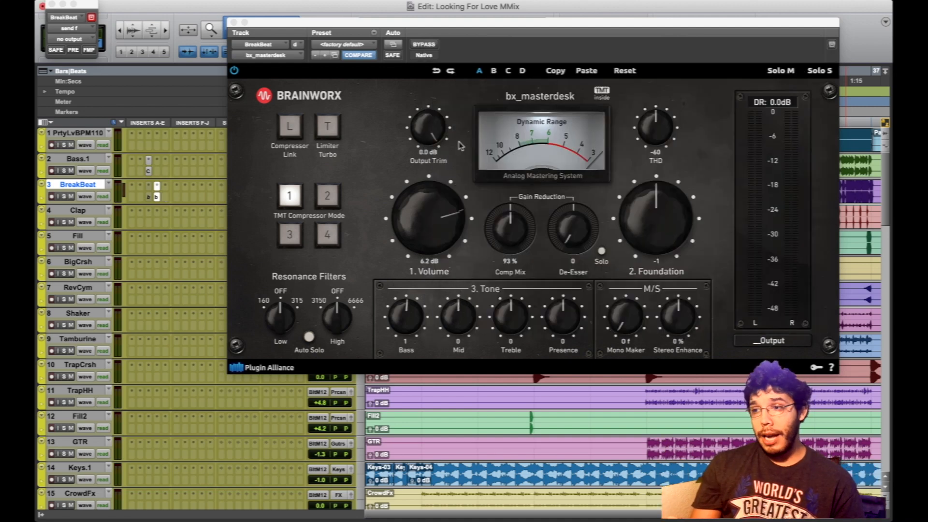
Try the bx_masterdesk Output Trim at -0.2 dB and reset it to 0.0 dB
{"action": "left_click_drag", "start_coordinate": [430, 128], "coordinate": [432, 131]}
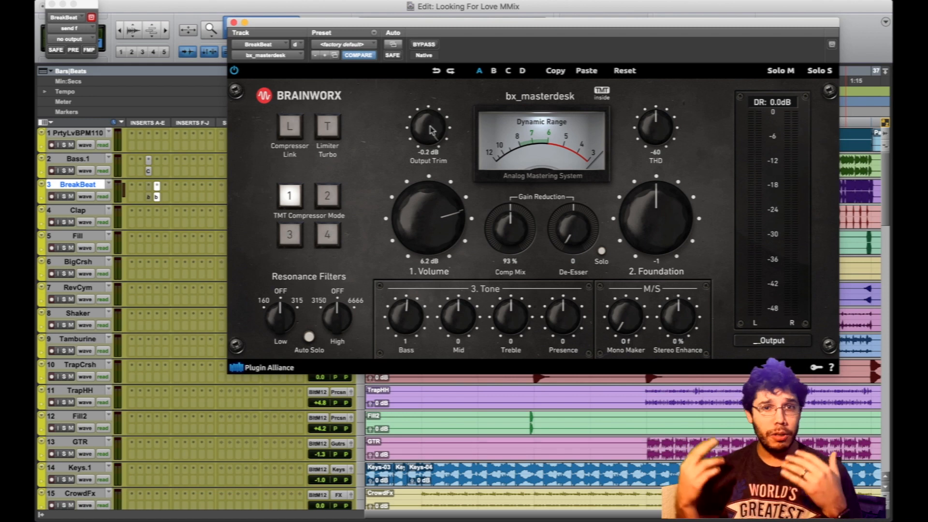
{"action": "left_click", "coordinate": [430, 129], "text": "alt"}
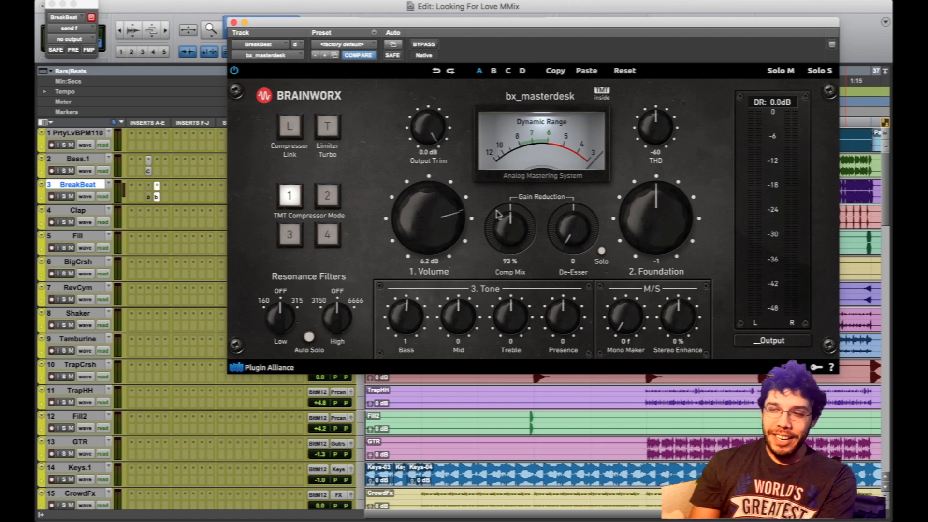
Reset Volume and Foundation to their defaults, and set Volume to 4.8 dB and Foundation to 4
{"action": "left_click", "coordinate": [449, 220], "text": "alt"}
{"action": "left_click", "coordinate": [678, 213], "text": "alt"}
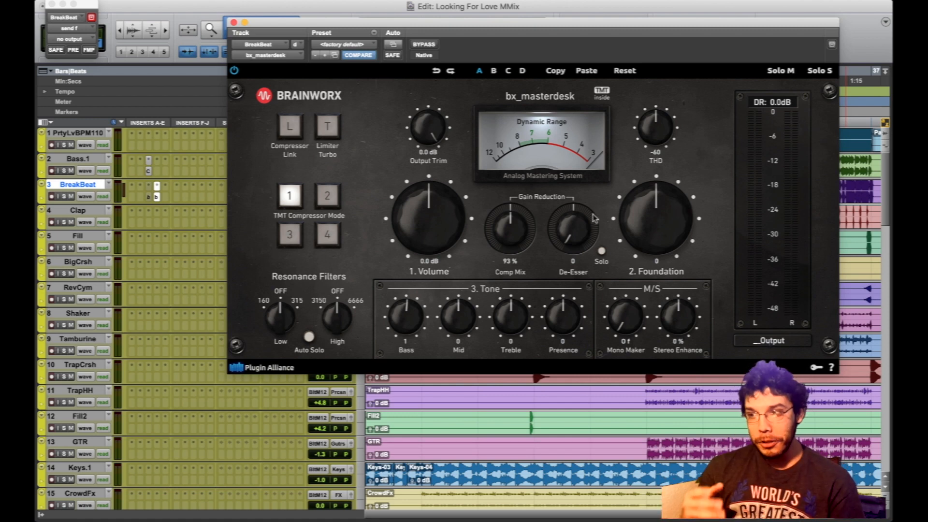
{"action": "left_click_drag", "start_coordinate": [427, 224], "coordinate": [426, 203]}
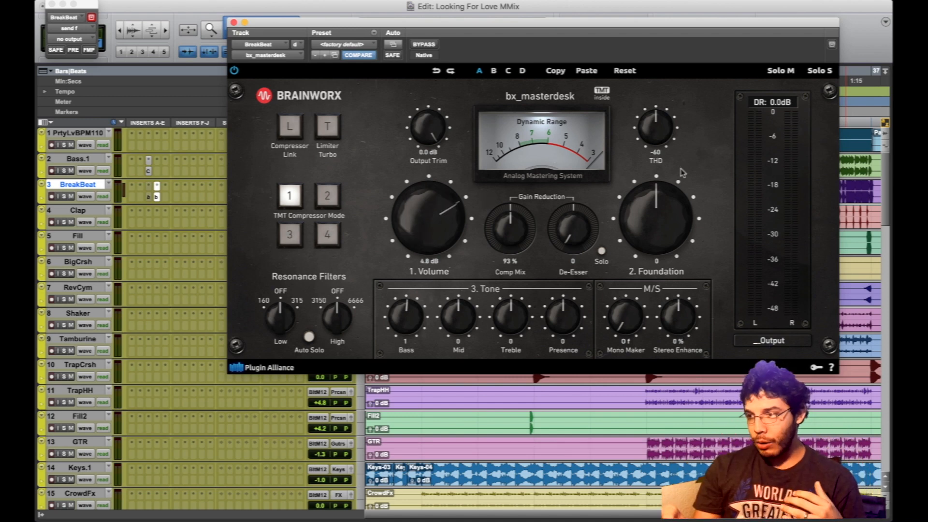
{"action": "left_click_drag", "start_coordinate": [703, 180], "coordinate": [673, 196]}
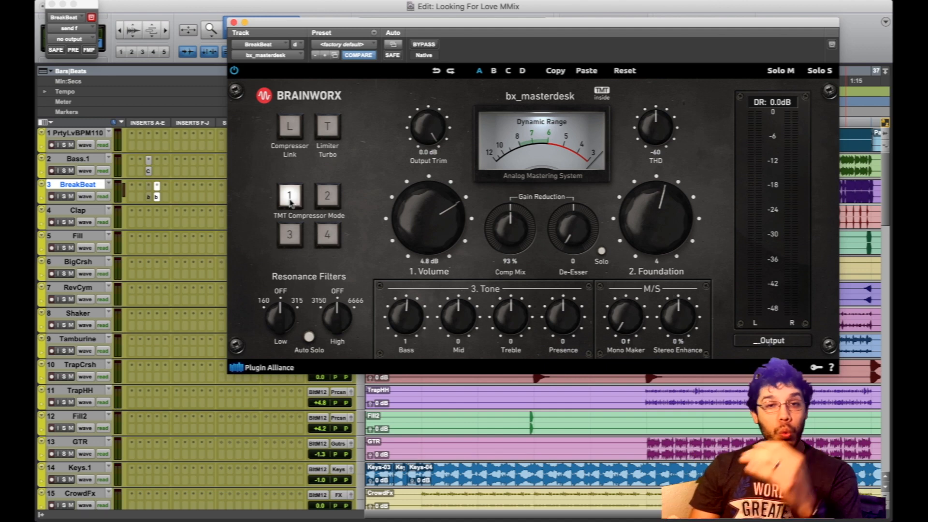
Try each of the four TMT Compressor modes, ending on mode 4
{"action": "left_click", "coordinate": [333, 236]}
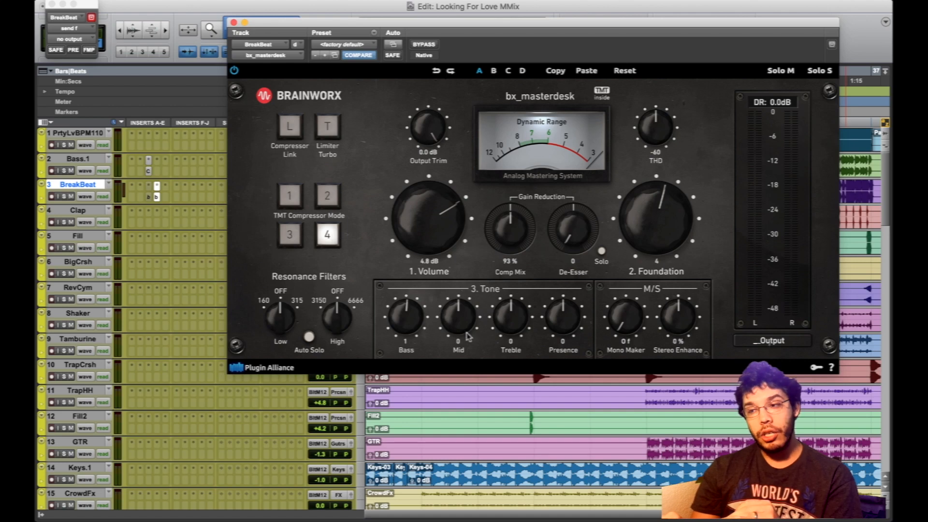
{"action": "left_click", "coordinate": [289, 197]}
{"action": "left_click", "coordinate": [327, 195]}
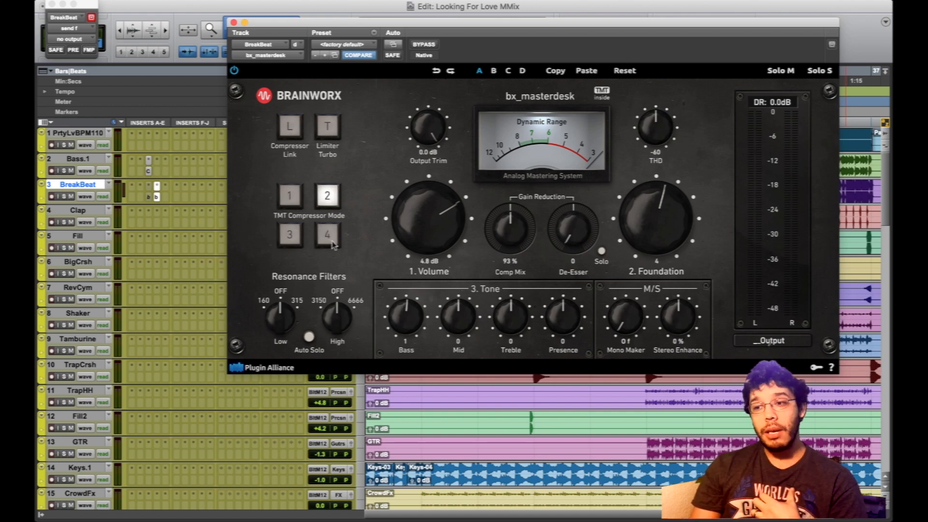
{"action": "left_click", "coordinate": [327, 235]}
{"action": "left_click", "coordinate": [289, 234]}
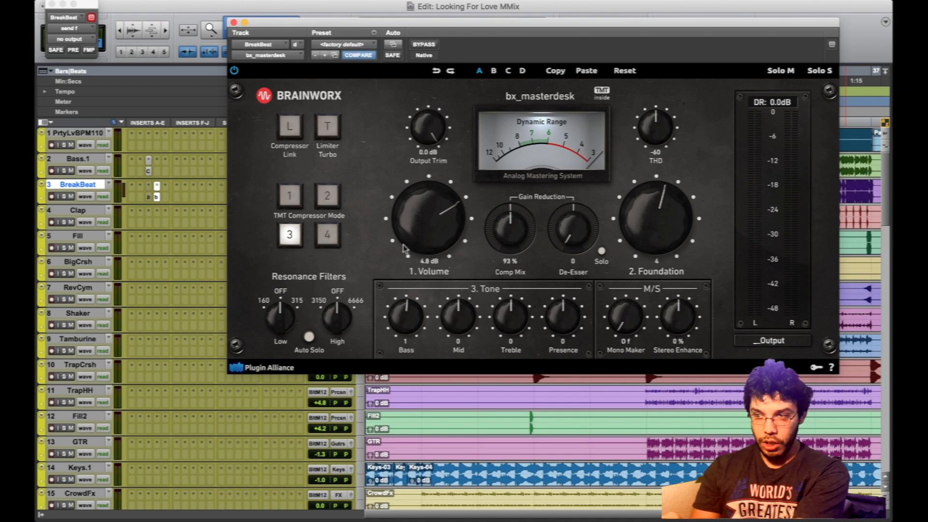
{"action": "left_click", "coordinate": [295, 199]}
{"action": "left_click", "coordinate": [332, 237]}
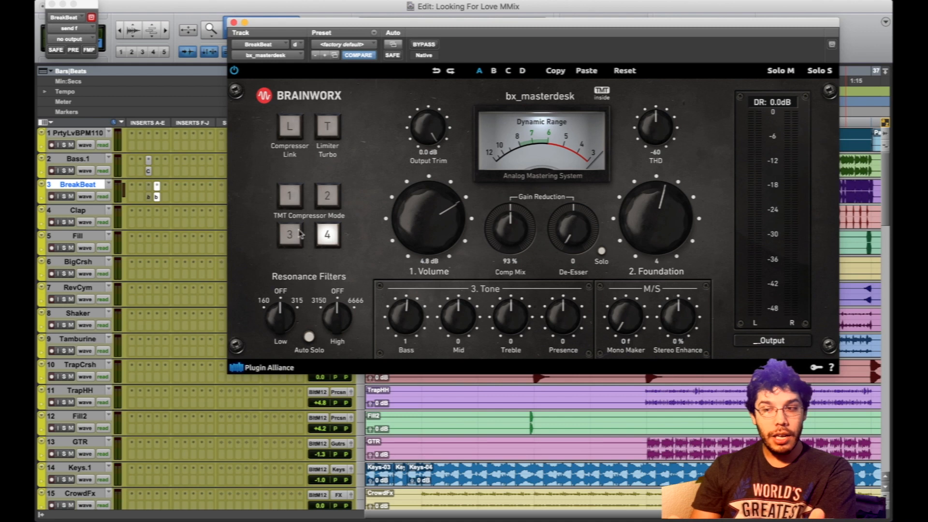
Alternate repeatedly between TMT Compressor modes 2 and 3 to compare them
{"action": "left_click", "coordinate": [328, 197]}
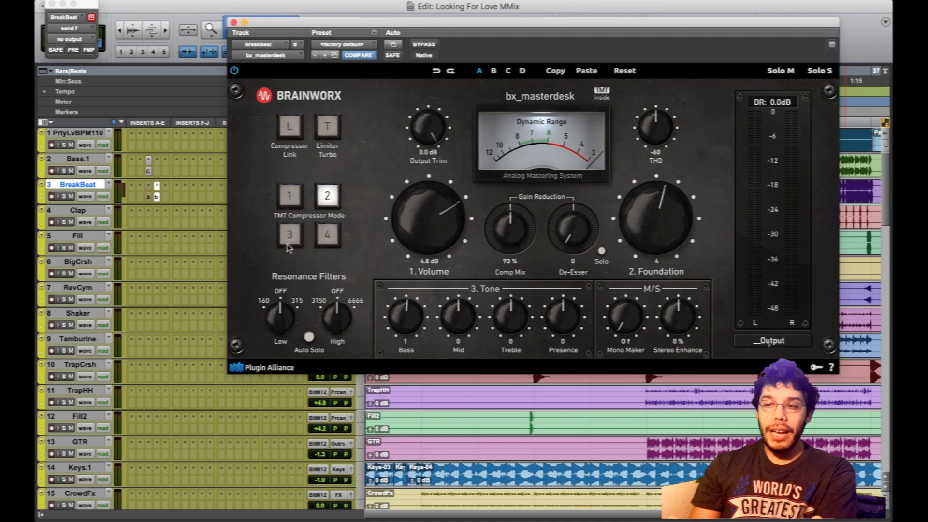
{"action": "left_click", "coordinate": [298, 235]}
{"action": "left_click", "coordinate": [328, 197]}
{"action": "left_click", "coordinate": [300, 234]}
{"action": "left_click", "coordinate": [327, 196]}
{"action": "left_click", "coordinate": [292, 235]}
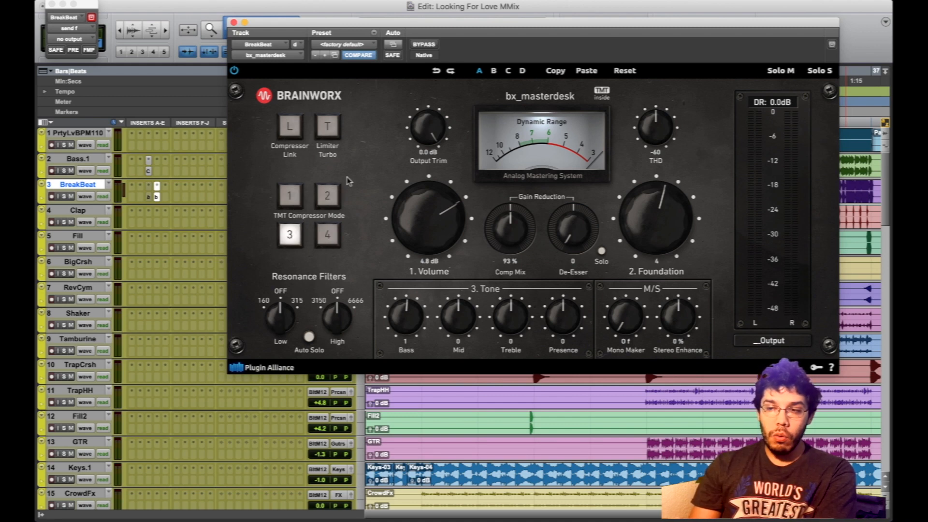
{"action": "left_click", "coordinate": [327, 195]}
{"action": "left_click", "coordinate": [290, 235]}
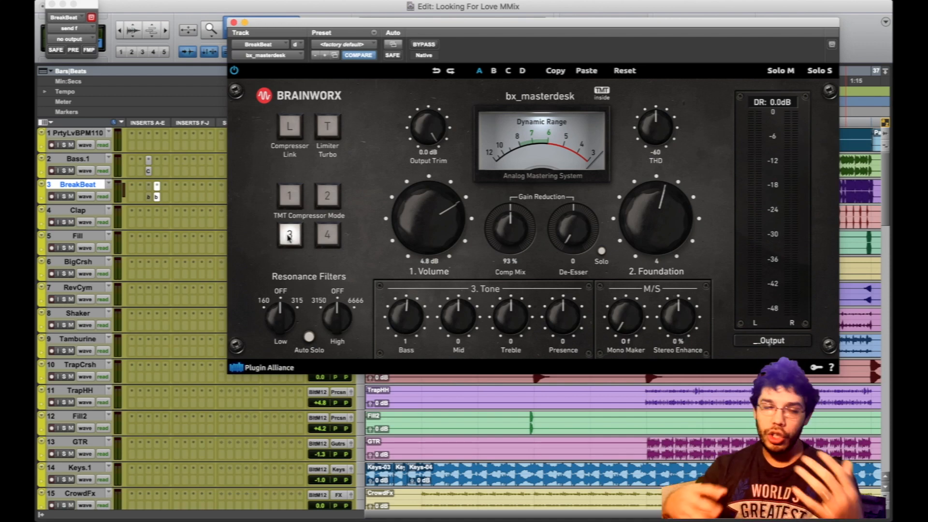
Set the TMT Compressor Mode to 1 and the Output Trim to -0.2 dB
{"action": "left_click", "coordinate": [296, 196]}
{"action": "scroll", "coordinate": [423, 142], "scroll_direction": "down", "scroll_amount": 2}
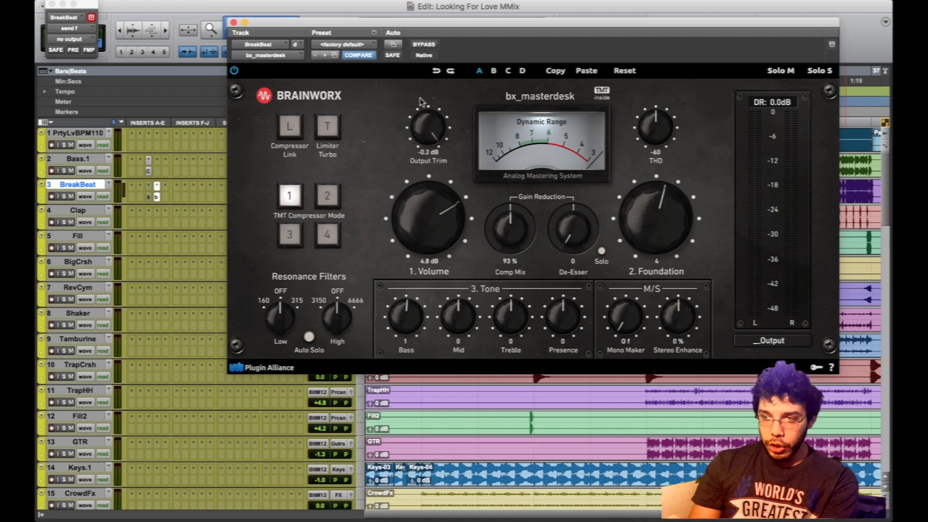
Compare Compressor Link on and off, leave it enabled, and briefly try Limiter Turbo
{"action": "left_click", "coordinate": [289, 127]}
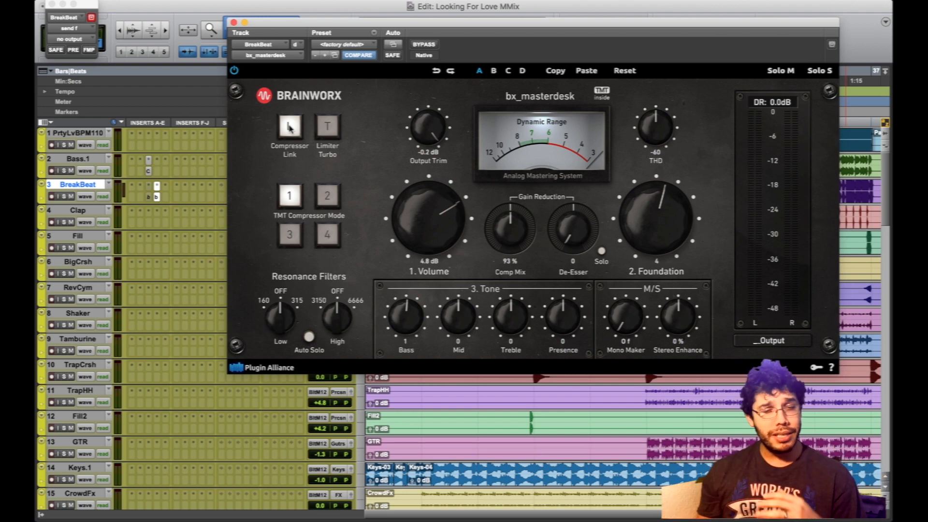
{"action": "left_click", "coordinate": [289, 127]}
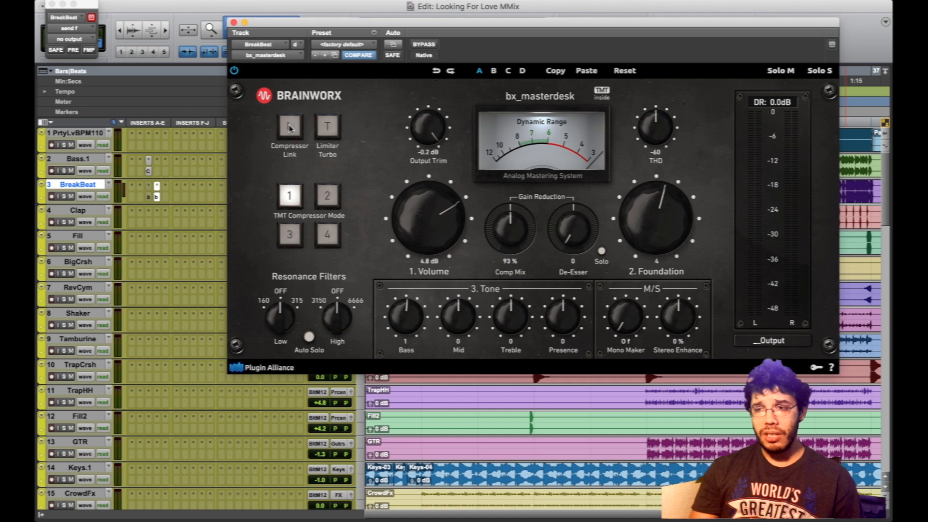
{"action": "left_click", "coordinate": [290, 127]}
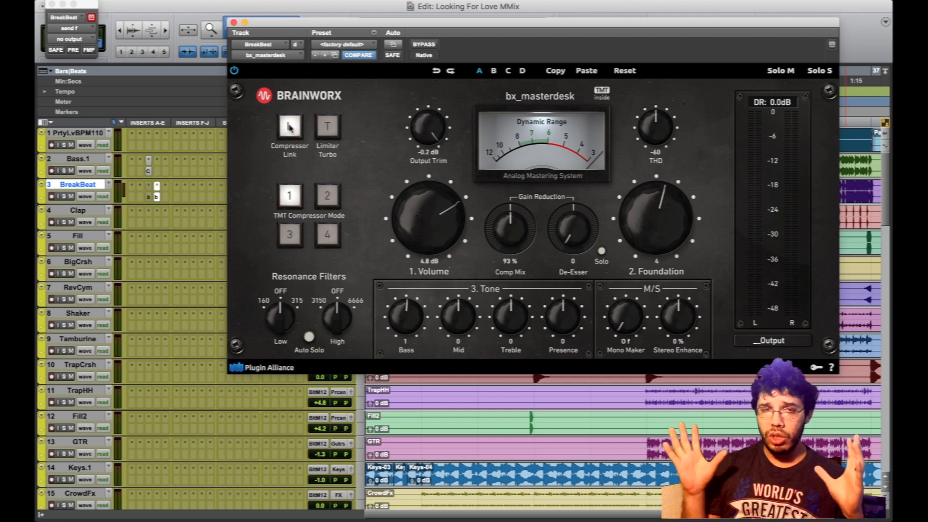
{"action": "left_click", "coordinate": [334, 127]}
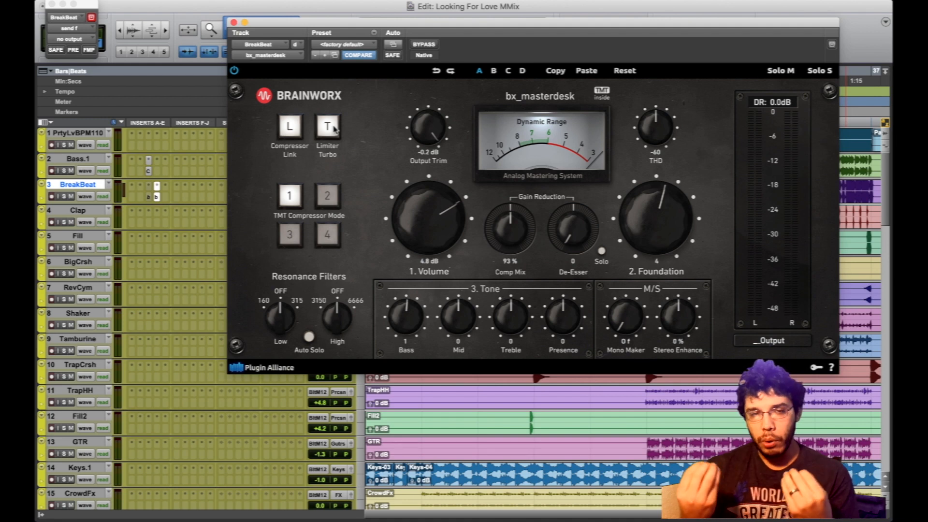
{"action": "left_click", "coordinate": [333, 128]}
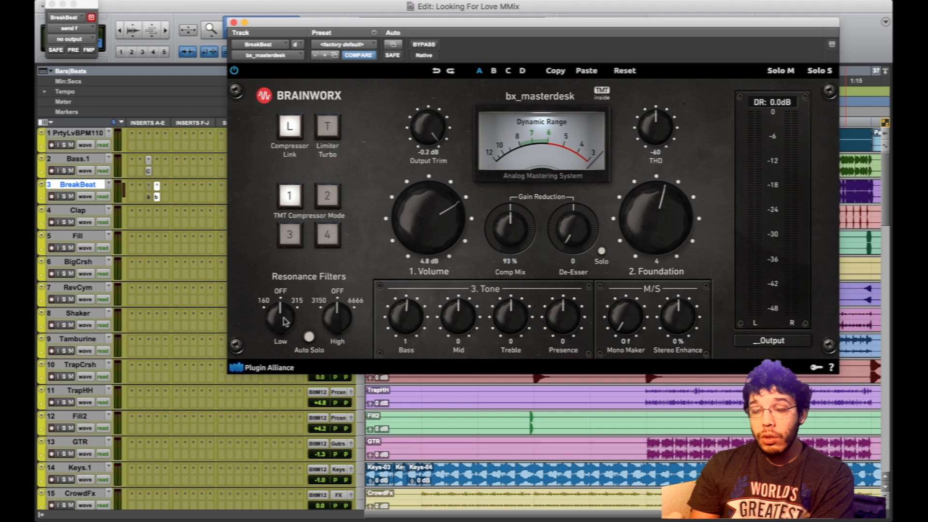
Try the Low resonance filter, return it to OFF, and play the BreakBeat track soloed
{"action": "left_click_drag", "start_coordinate": [284, 341], "coordinate": [283, 223]}
{"action": "left_click_drag", "start_coordinate": [286, 324], "coordinate": [287, 337]}
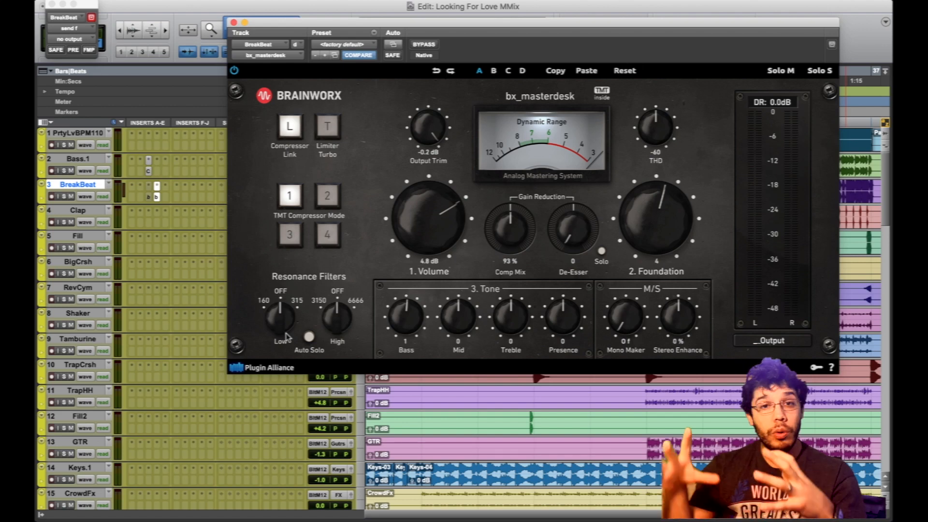
{"action": "left_click", "coordinate": [66, 196]}
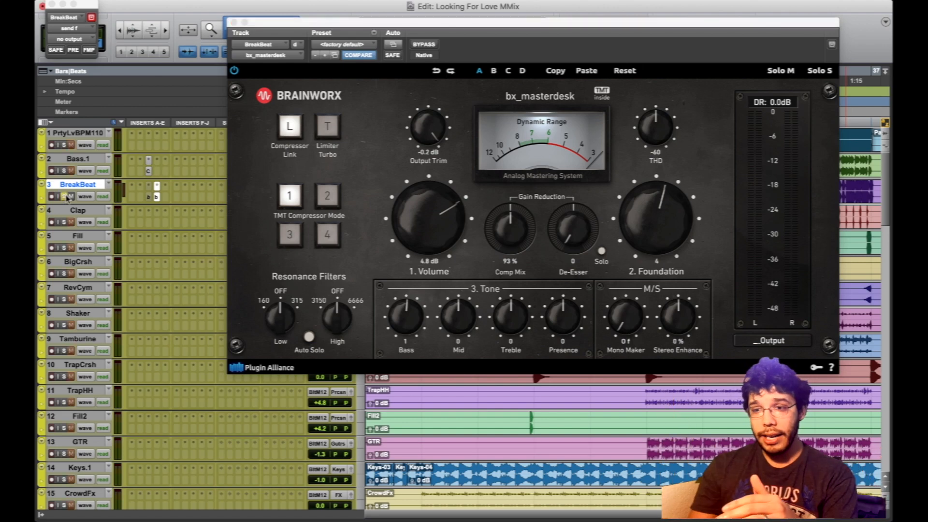
{"action": "key", "text": "space"}
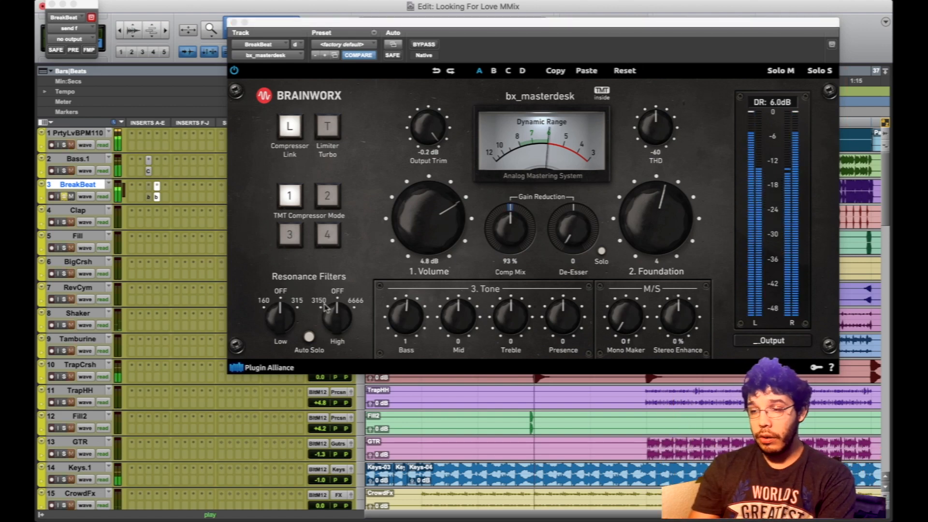
Enable Auto Solo for the resonance filters and sweep the Low filter through OFF and 315, ending at 160
{"action": "mouse_move", "coordinate": [286, 320]}
{"action": "left_mouse_down"}
{"action": "mouse_move", "coordinate": [293, 265]}
{"action": "mouse_move", "coordinate": [288, 346]}
{"action": "mouse_move", "coordinate": [288, 247]}
{"action": "mouse_move", "coordinate": [285, 338]}
{"action": "left_mouse_up"}
{"action": "left_click", "coordinate": [310, 336]}
{"action": "left_click_drag", "start_coordinate": [283, 396], "coordinate": [279, 300]}
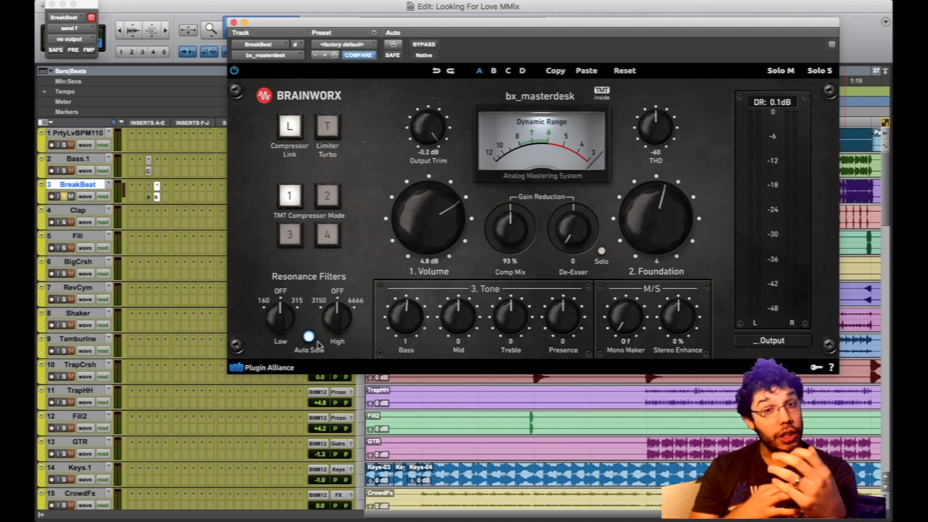
{"action": "left_click_drag", "start_coordinate": [285, 334], "coordinate": [306, 269]}
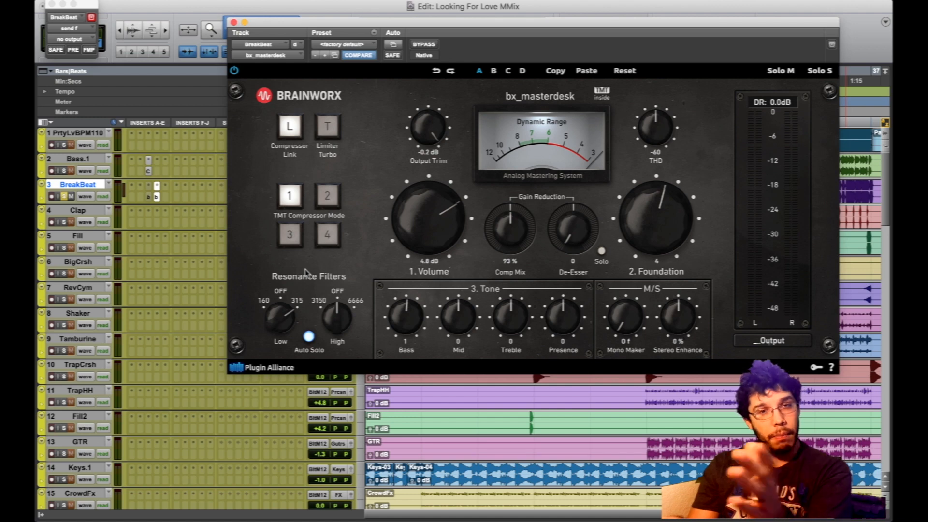
{"action": "left_click_drag", "start_coordinate": [306, 272], "coordinate": [282, 318]}
{"action": "key", "text": "space"}
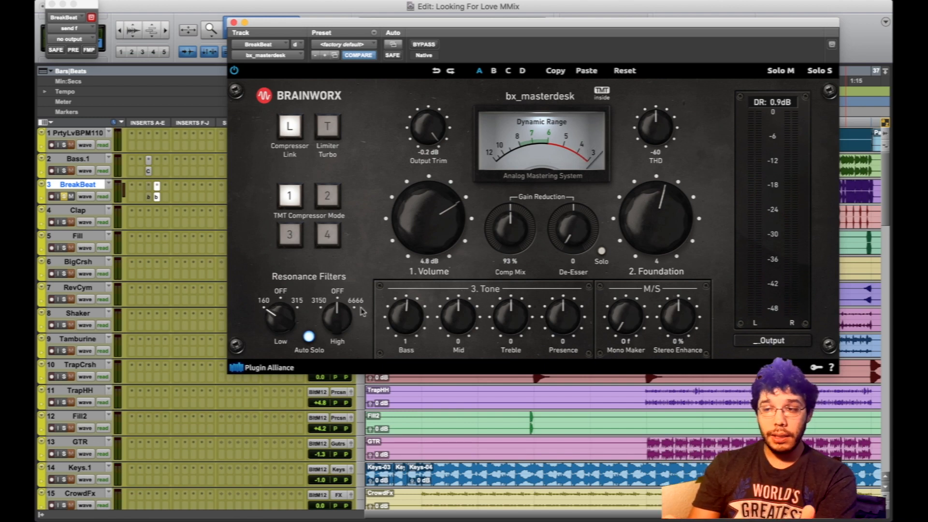
Play the track while trying the High resonance filter at 6666, try 3150, and return it to OFF
{"action": "key", "text": "space"}
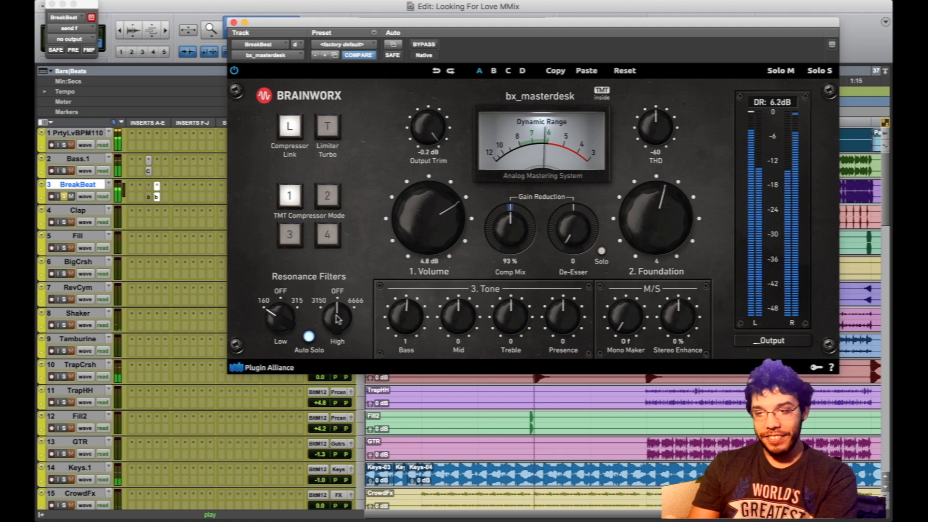
{"action": "left_click_drag", "start_coordinate": [344, 240], "coordinate": [335, 209]}
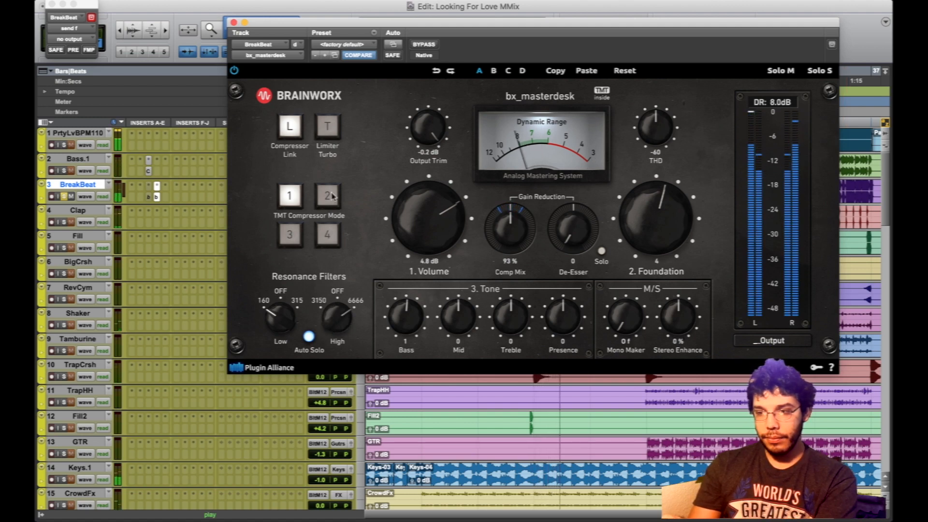
{"action": "key", "text": "space"}
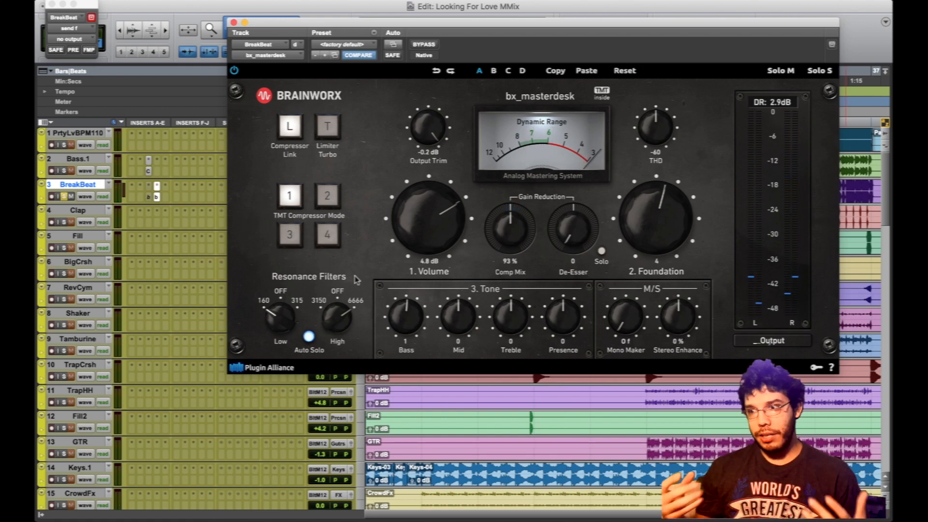
{"action": "left_click_drag", "start_coordinate": [342, 317], "coordinate": [343, 404]}
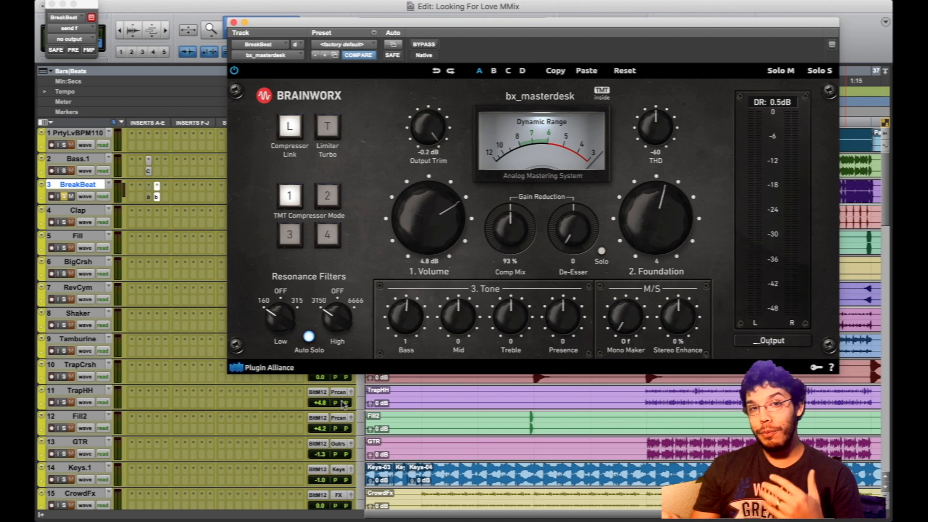
{"action": "left_click_drag", "start_coordinate": [340, 311], "coordinate": [339, 296]}
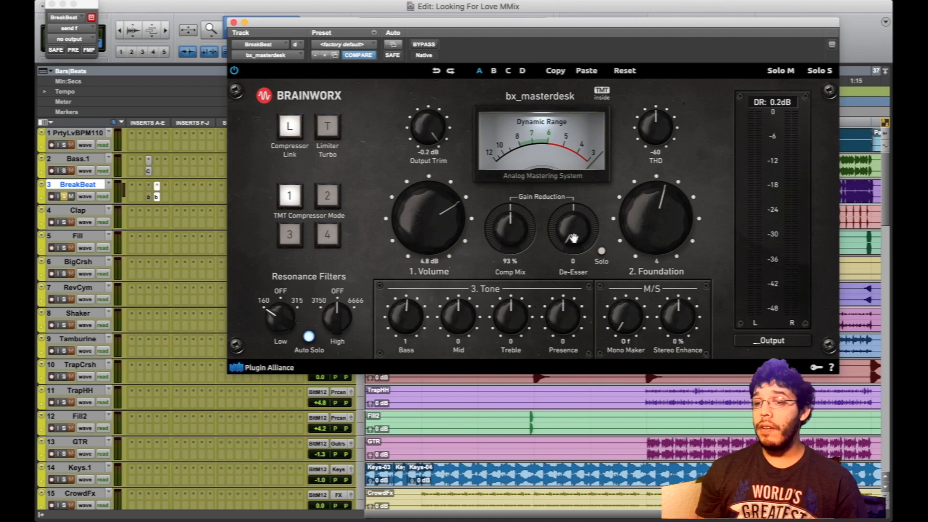
Set the De-Esser to 30 with its Solo enabled, and set the Comp Mix to 100 %
{"action": "left_click_drag", "start_coordinate": [573, 238], "coordinate": [573, 223]}
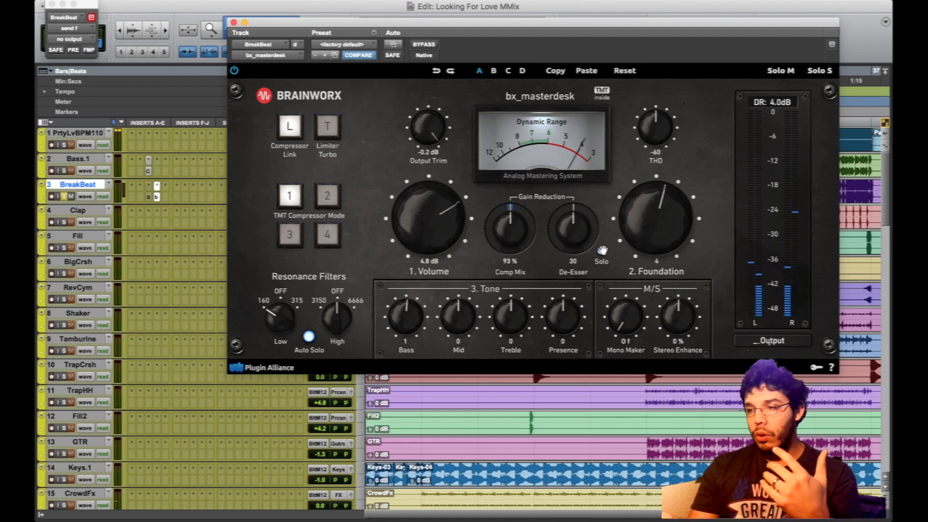
{"action": "left_click_drag", "start_coordinate": [510, 237], "coordinate": [505, 82]}
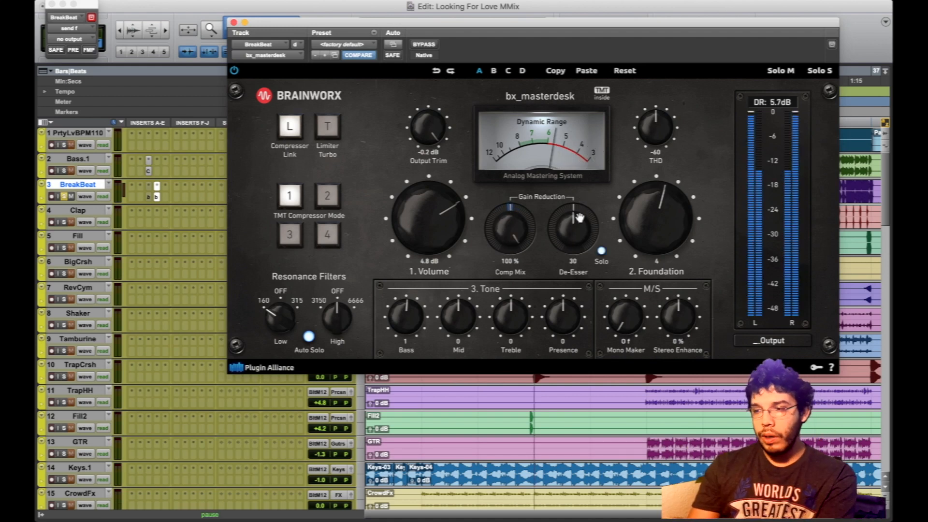
Raise the Volume to 7.4 dB, try the De-Esser at 42, settle it at 40, and disable its Solo
{"action": "left_click_drag", "start_coordinate": [578, 239], "coordinate": [581, 225]}
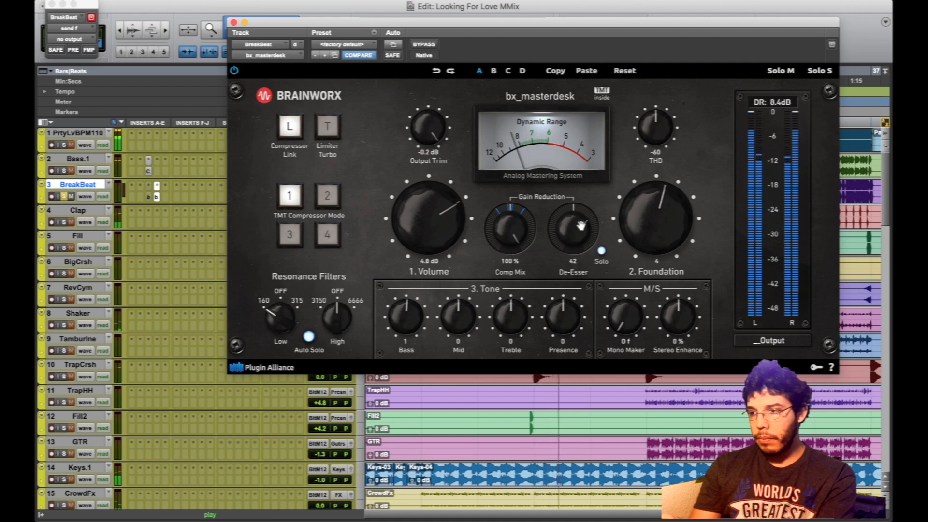
{"action": "left_click_drag", "start_coordinate": [443, 223], "coordinate": [444, 217]}
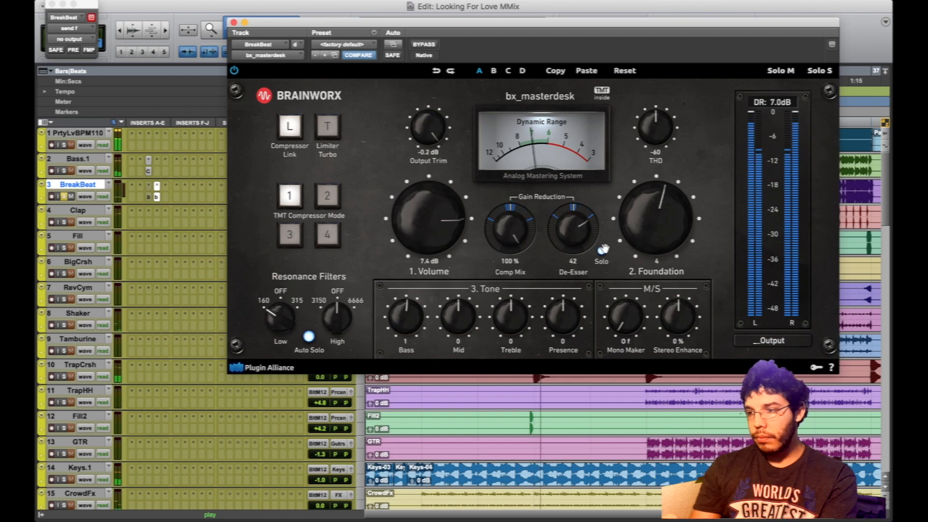
{"action": "left_click_drag", "start_coordinate": [581, 239], "coordinate": [581, 240]}
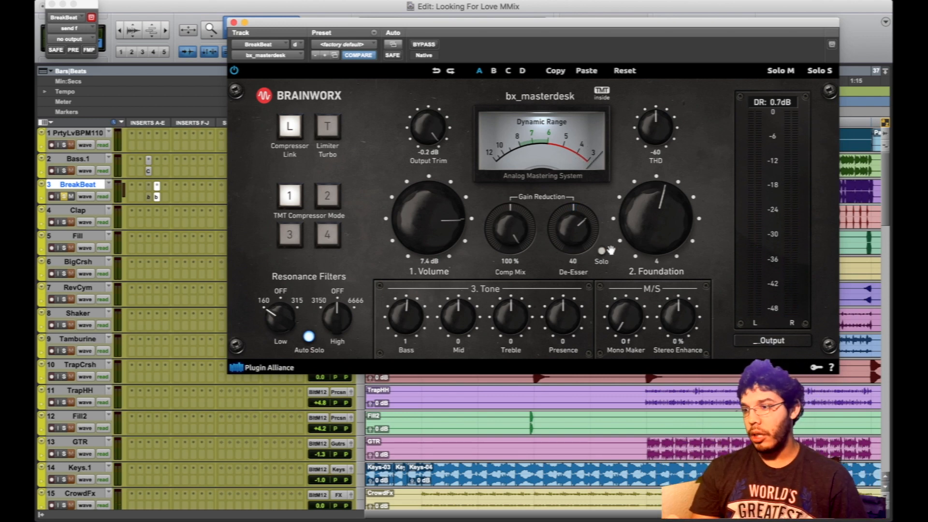
Audition the Foundation control on the BreakBeat track at 3, -30 and 30, and leave it at 6
{"action": "left_click_drag", "start_coordinate": [665, 216], "coordinate": [668, 222]}
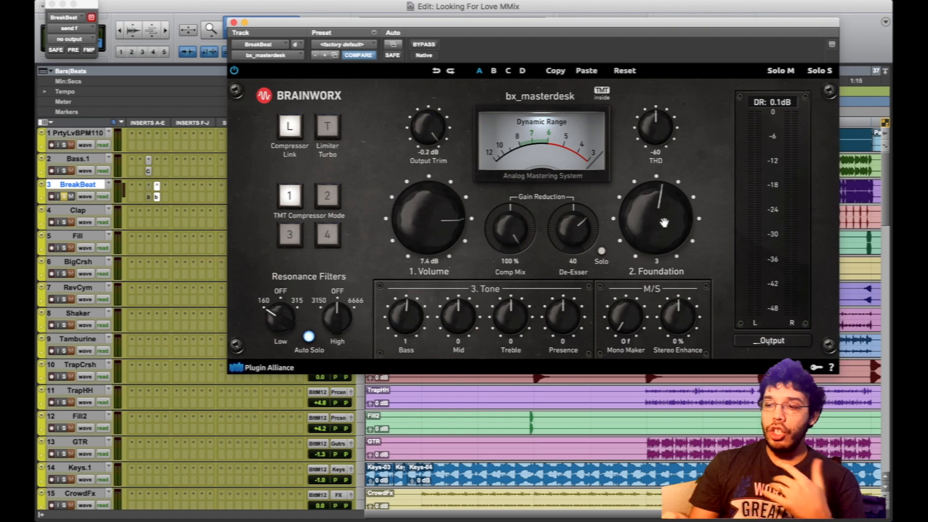
{"action": "key", "text": "space"}
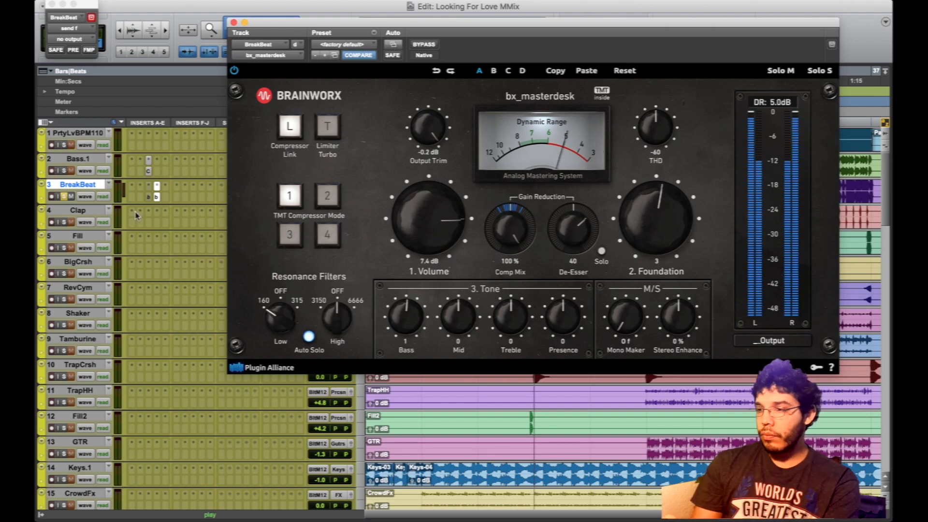
{"action": "mouse_move", "coordinate": [666, 225]}
{"action": "left_mouse_down"}
{"action": "mouse_move", "coordinate": [666, 193]}
{"action": "mouse_move", "coordinate": [667, 228]}
{"action": "mouse_move", "coordinate": [655, 214]}
{"action": "left_mouse_up"}
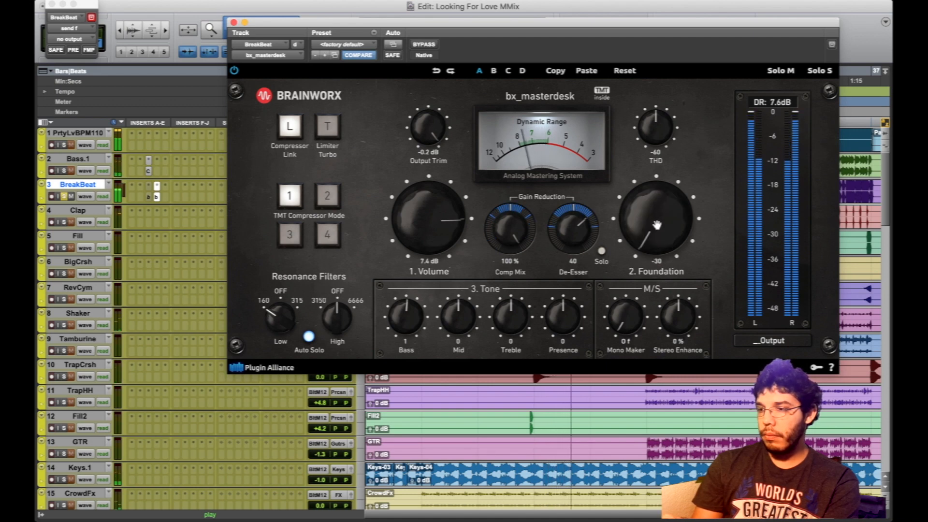
{"action": "key", "text": "space"}
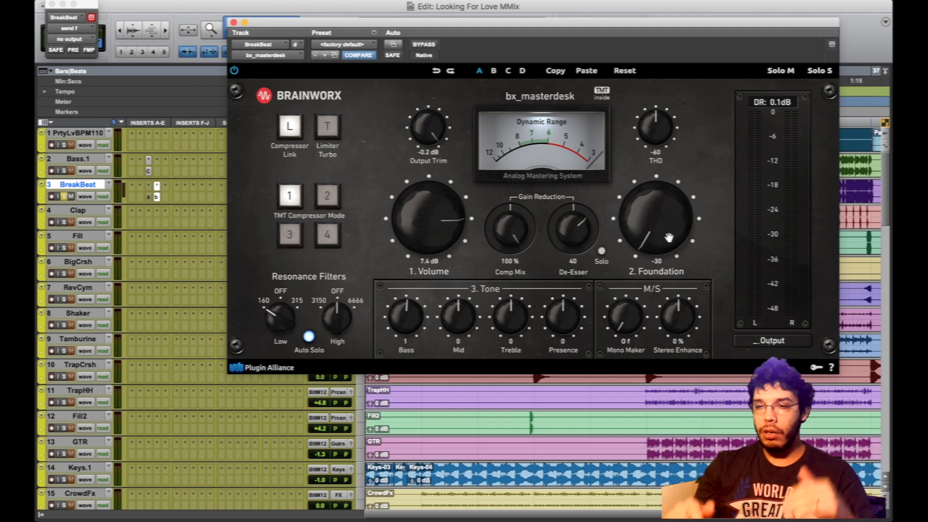
{"action": "key", "text": "space"}
{"action": "left_click_drag", "start_coordinate": [669, 237], "coordinate": [668, 210]}
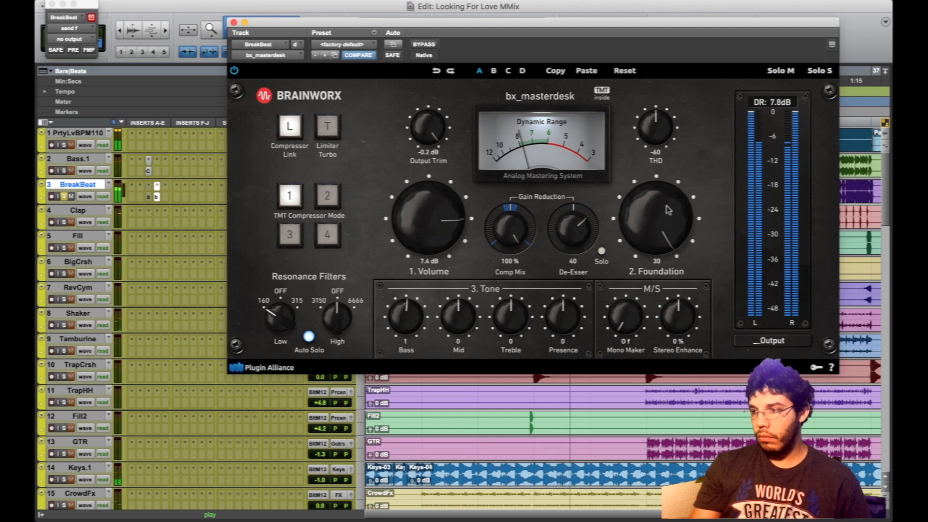
{"action": "left_click_drag", "start_coordinate": [668, 211], "coordinate": [662, 248]}
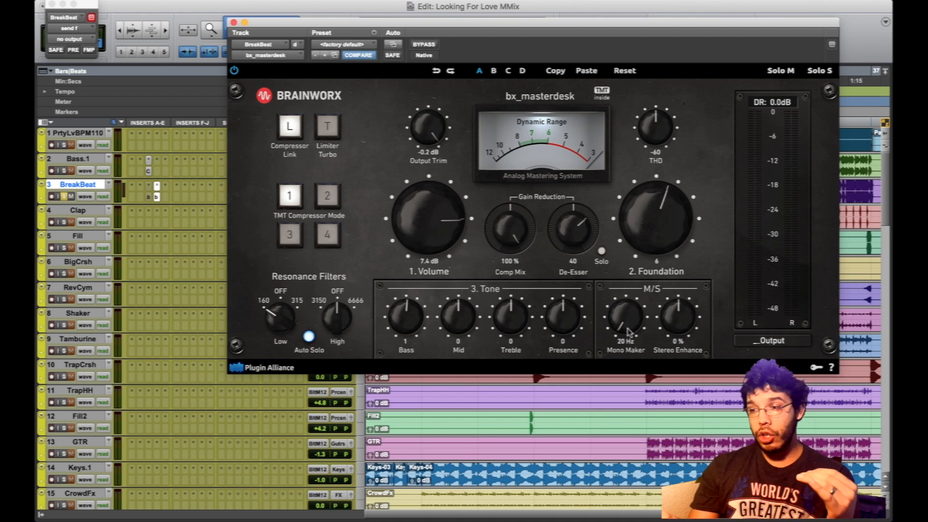
Try the Mono Maker at 300 Hz and 128 Hz during playback, and set it to 146 Hz
{"action": "left_click_drag", "start_coordinate": [626, 314], "coordinate": [625, 280]}
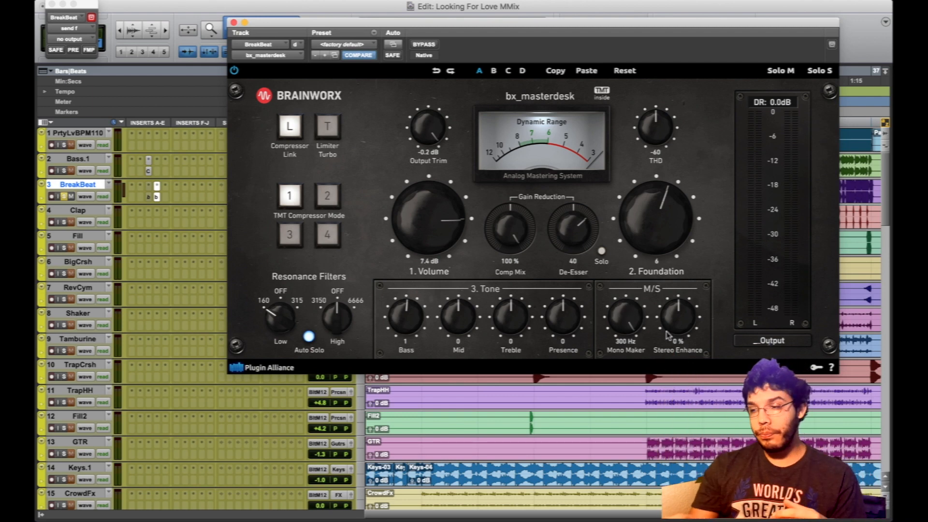
{"action": "key", "text": "space"}
{"action": "left_click_drag", "start_coordinate": [625, 317], "coordinate": [626, 378]}
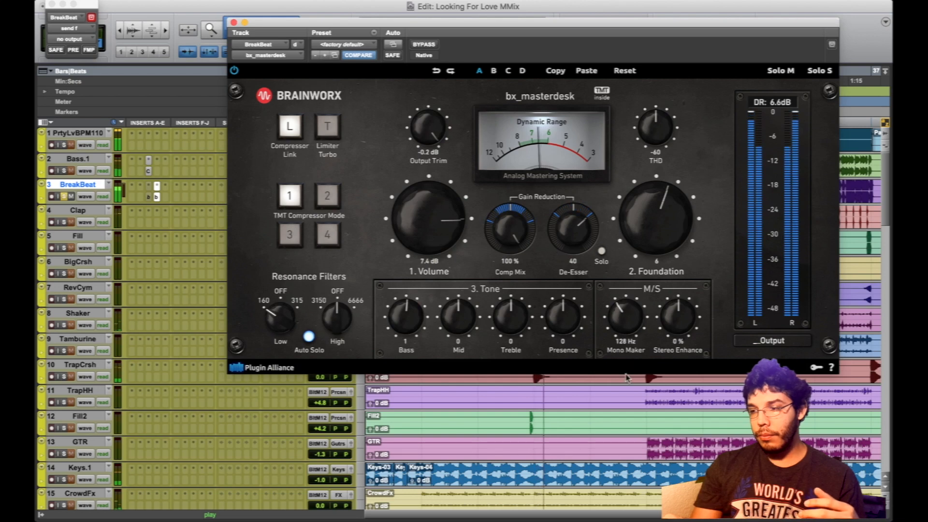
{"action": "left_click_drag", "start_coordinate": [625, 313], "coordinate": [626, 305]}
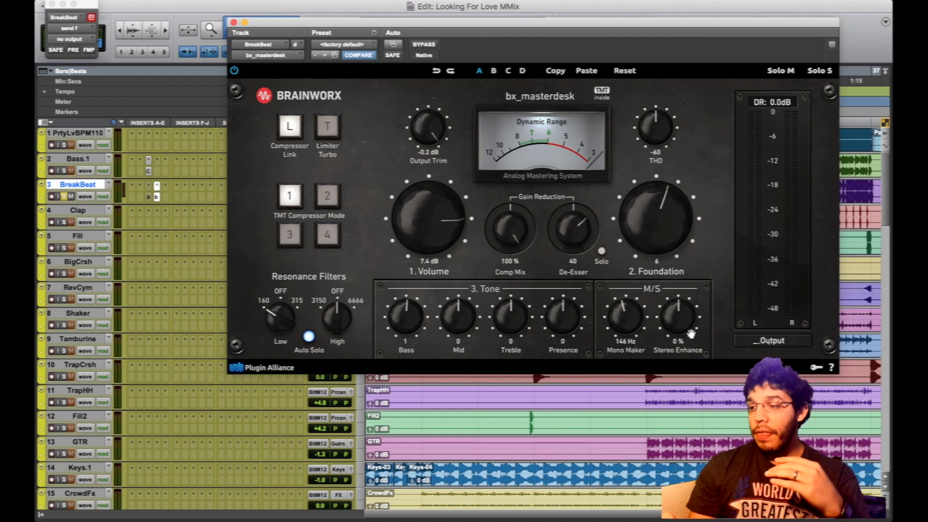
Audition Stereo Enhance at 70 %, 100 % and its 0 % default, ending at 100 %, with the Mono Maker at 119 Hz
{"action": "left_click_drag", "start_coordinate": [687, 331], "coordinate": [690, 397]}
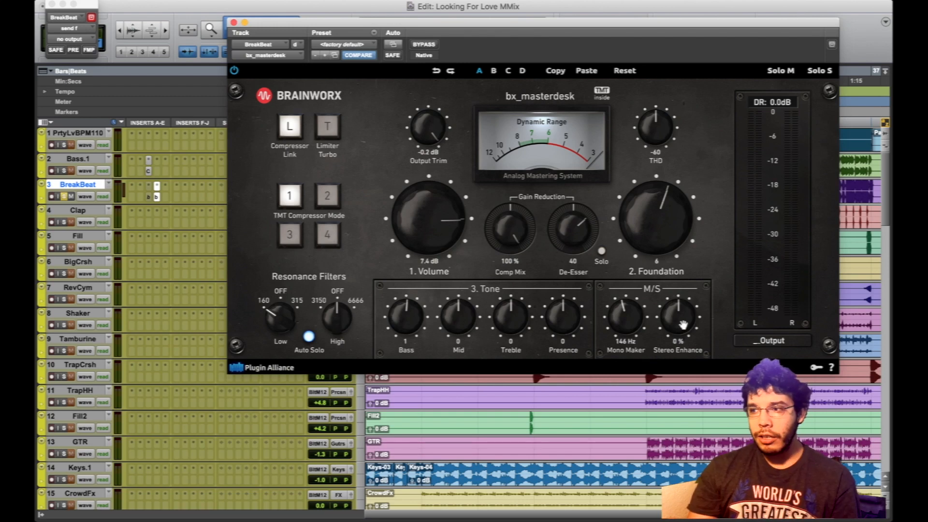
{"action": "key", "text": "space"}
{"action": "left_click_drag", "start_coordinate": [683, 324], "coordinate": [683, 290]}
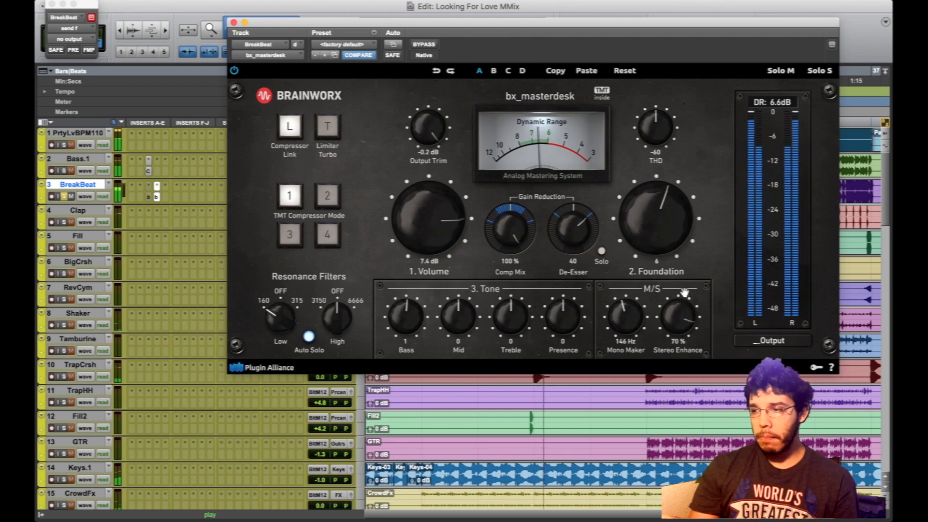
{"action": "left_click_drag", "start_coordinate": [638, 310], "coordinate": [682, 247]}
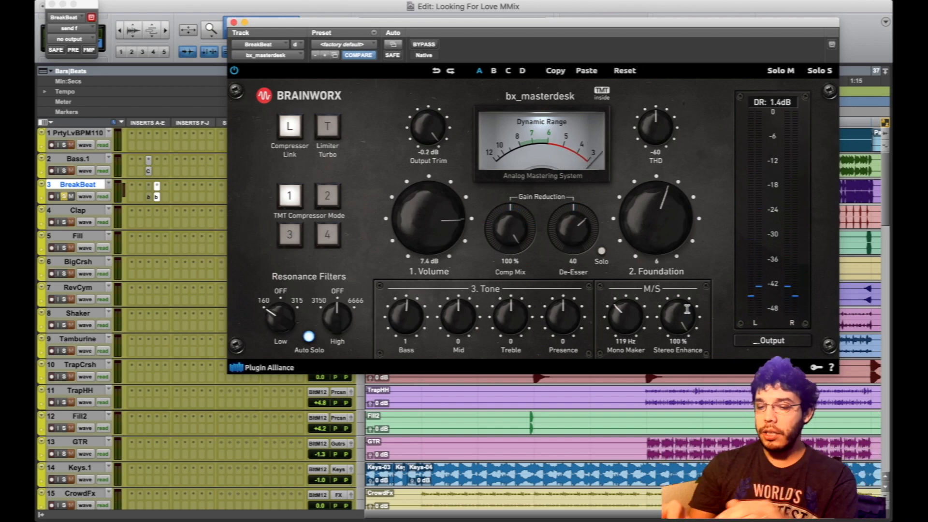
{"action": "key", "text": "space"}
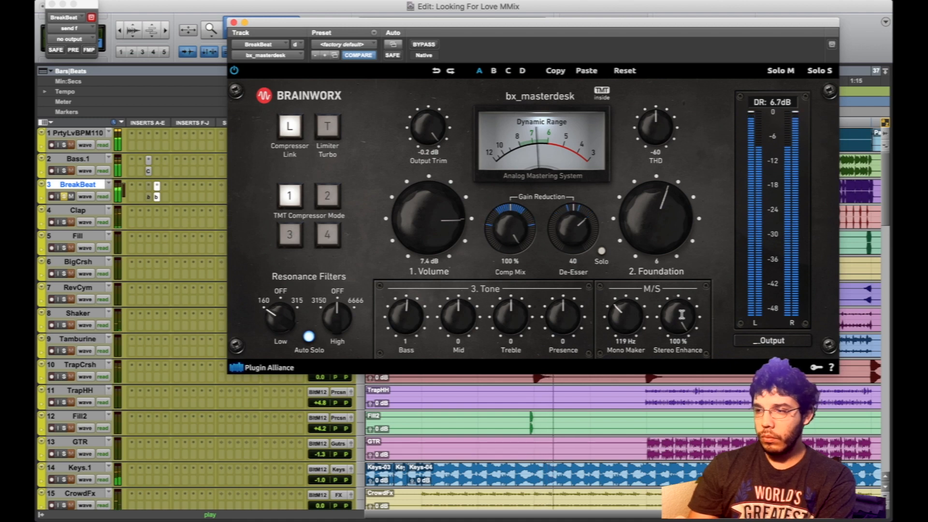
{"action": "left_click", "coordinate": [681, 314], "text": "alt"}
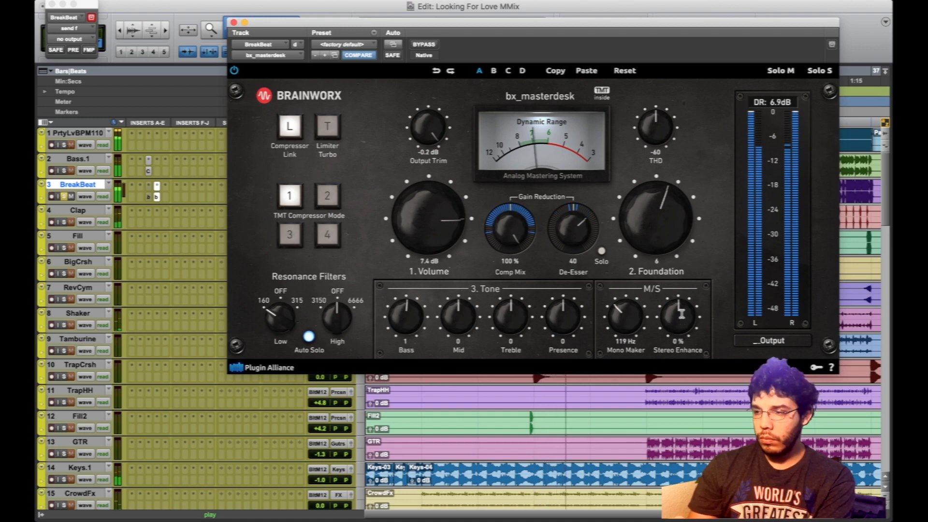
{"action": "left_click_drag", "start_coordinate": [682, 314], "coordinate": [691, 270]}
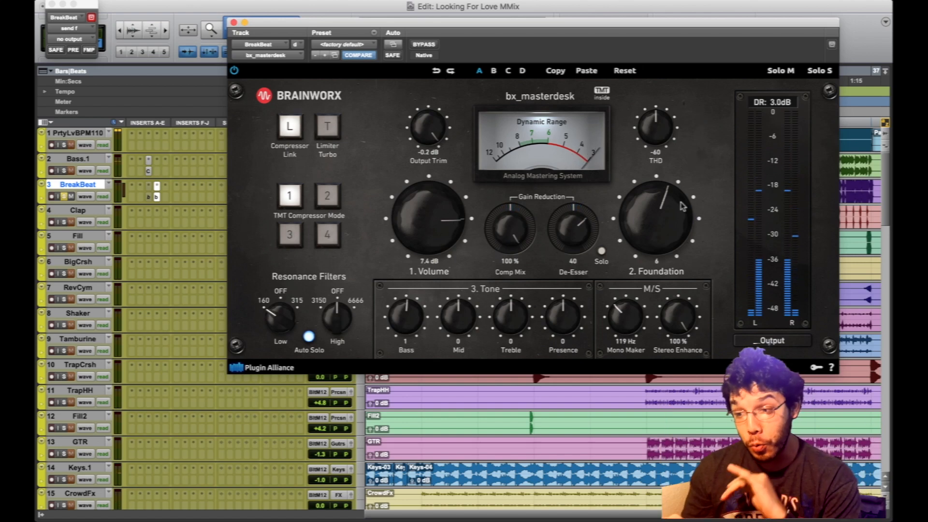
Turn the Low resonance filter OFF, and activate BreakBeat's other bx_masterdesk insert to view its settings
{"action": "left_click_drag", "start_coordinate": [281, 316], "coordinate": [281, 304]}
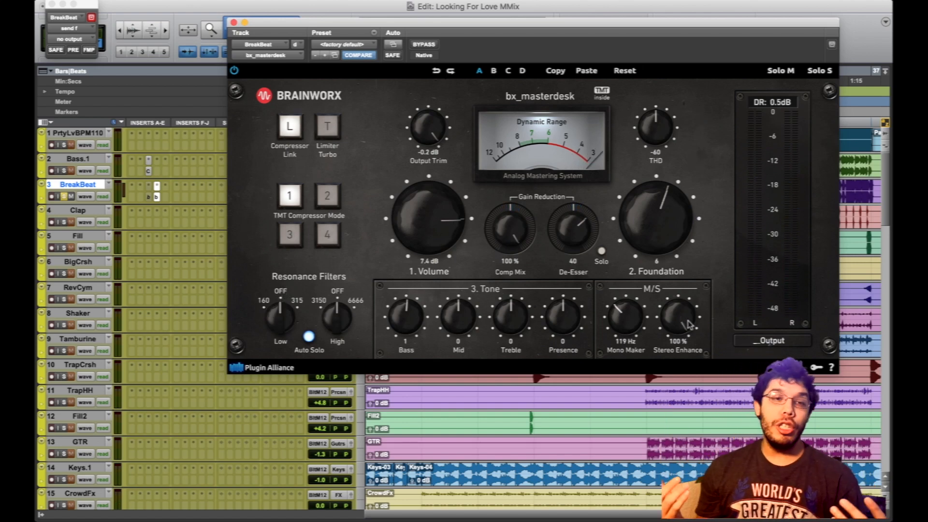
{"action": "key", "text": "super+w"}
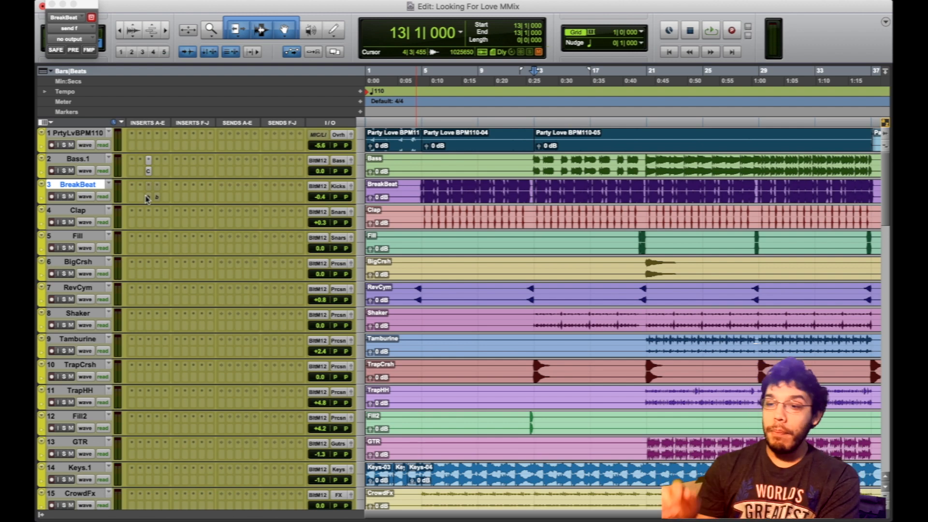
{"action": "left_click", "coordinate": [146, 196], "text": "ctrl+super"}
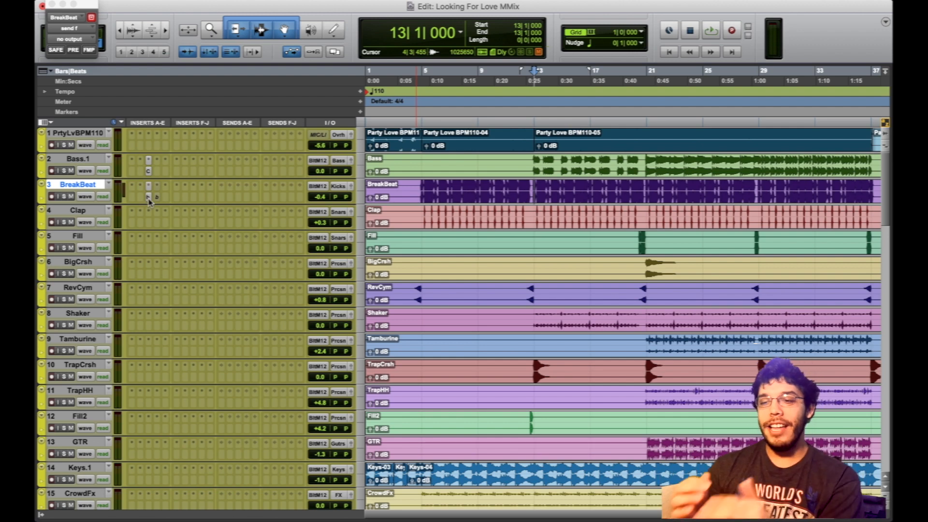
{"action": "left_click", "coordinate": [148, 196]}
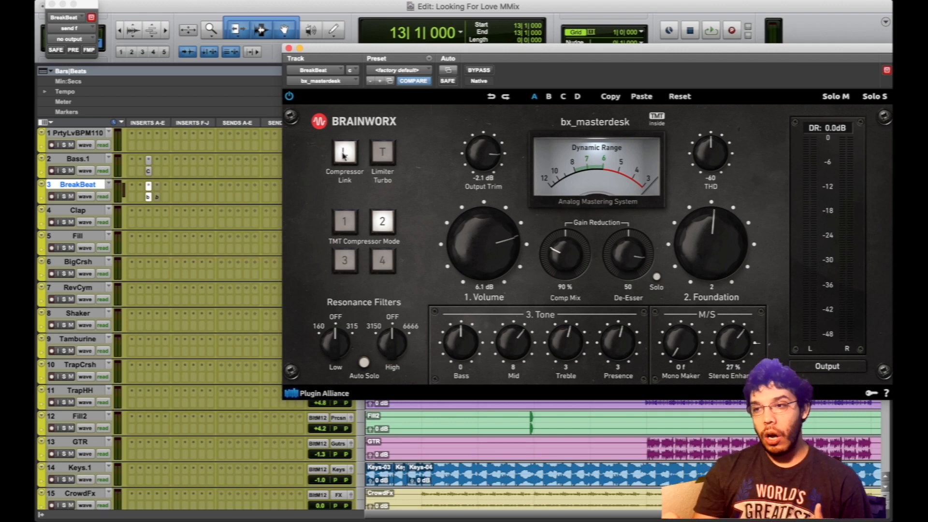
{"action": "left_click", "coordinate": [288, 48]}
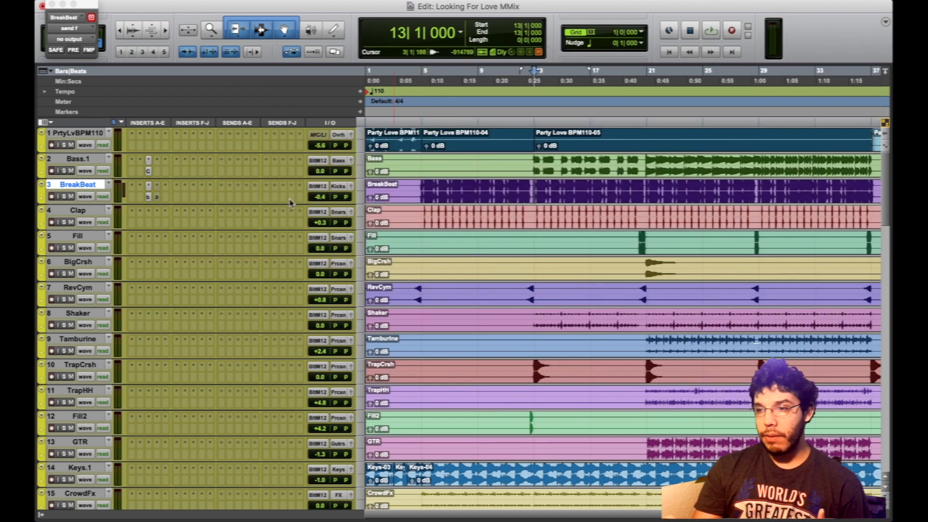
Enlarge the BreakBeat track's height and zoom in on its waveform around bars 9 to 12
{"action": "left_click_drag", "start_coordinate": [290, 203], "coordinate": [288, 318]}
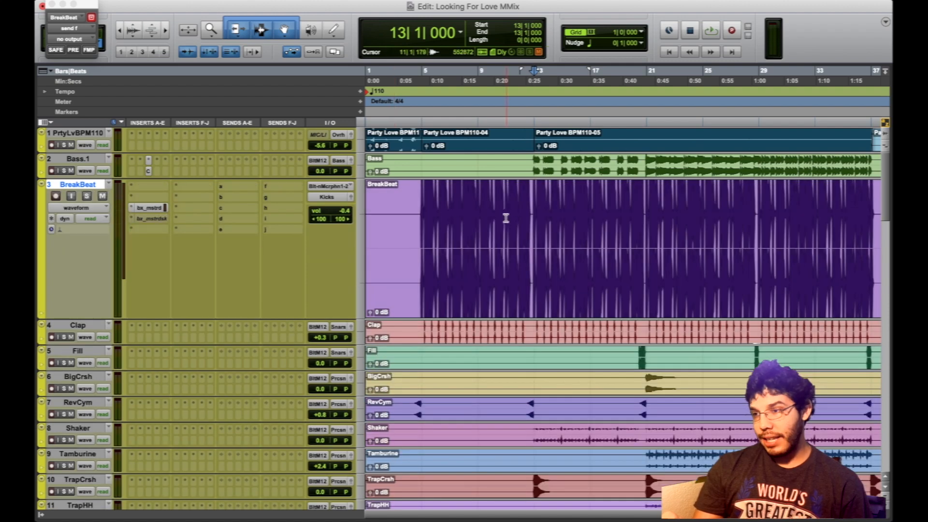
{"action": "key", "text": "super+bracketright"}
{"action": "key", "text": "super+bracketright"}
{"action": "key", "text": "super+bracketright"}
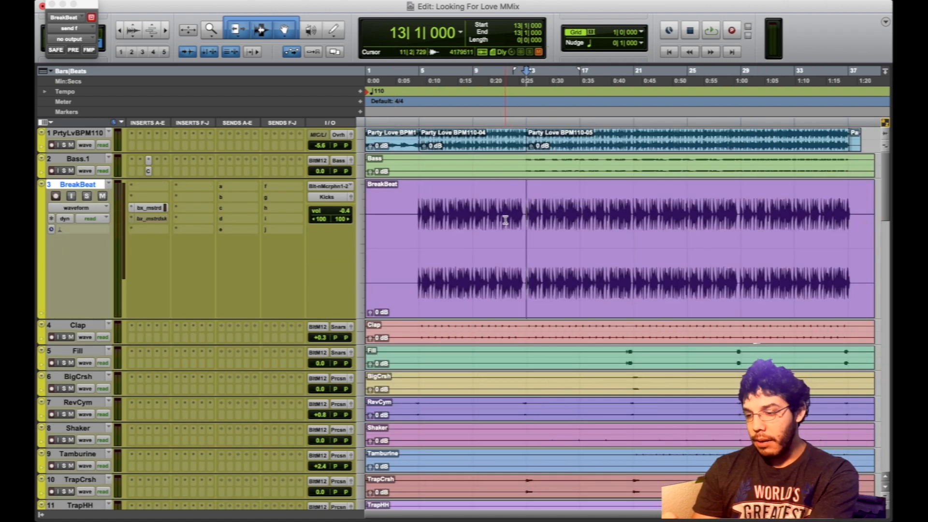
{"action": "scroll", "coordinate": [533, 227], "scroll_direction": "left", "scroll_amount": 5}
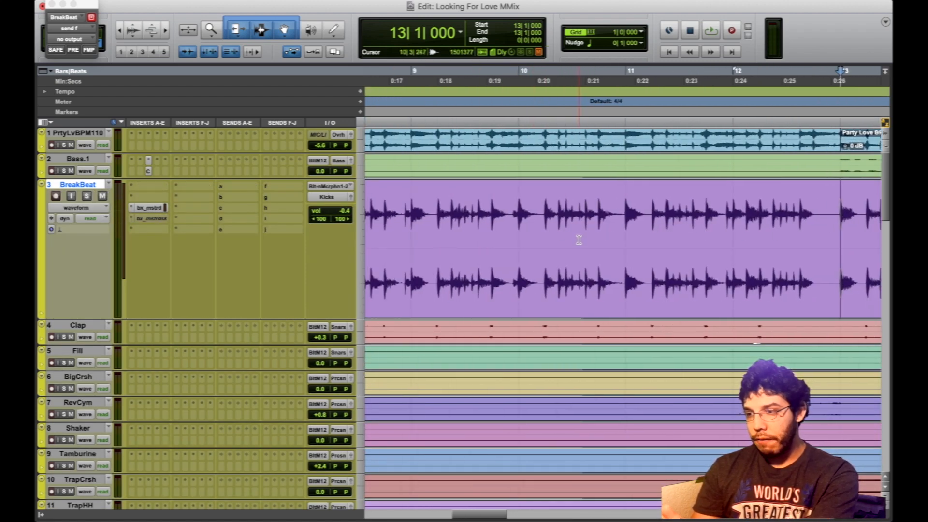
Reopen the active bx_masterdesk insert on BreakBeat, solo the track, and play it through the plug-in
{"action": "left_click", "coordinate": [151, 208]}
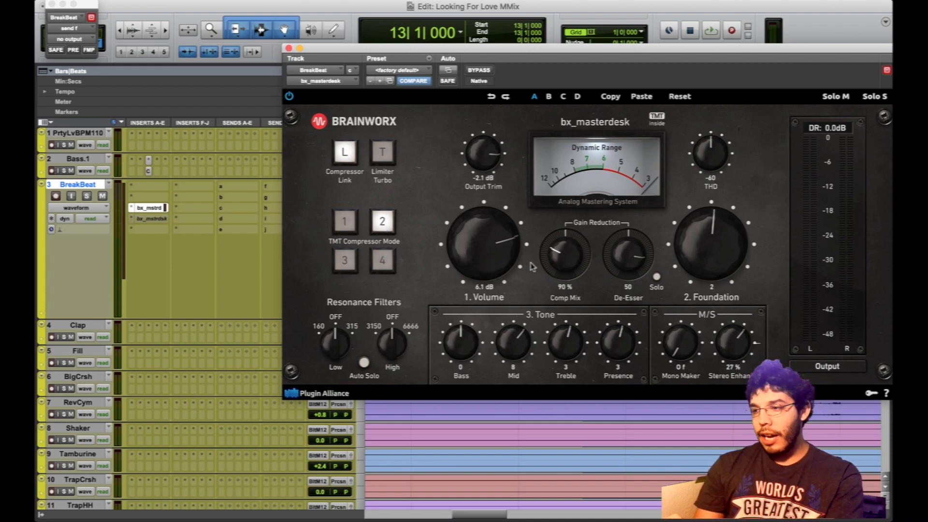
{"action": "left_click", "coordinate": [87, 195]}
{"action": "key", "text": "space"}
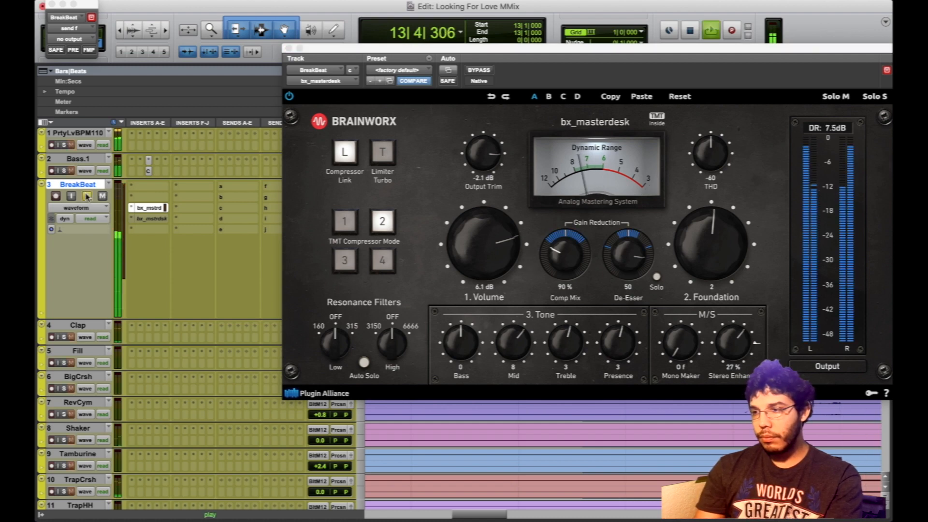
{"action": "key", "text": "space"}
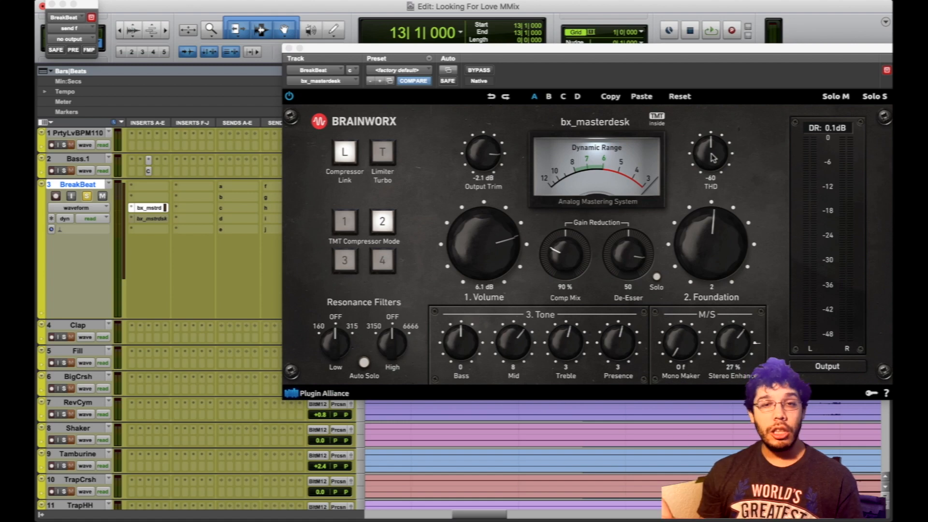
Try different THD and Comp Mix amounts, and return them to -60 and 90 %
{"action": "left_click_drag", "start_coordinate": [713, 157], "coordinate": [731, 309]}
{"action": "left_click_drag", "start_coordinate": [739, 447], "coordinate": [719, 112]}
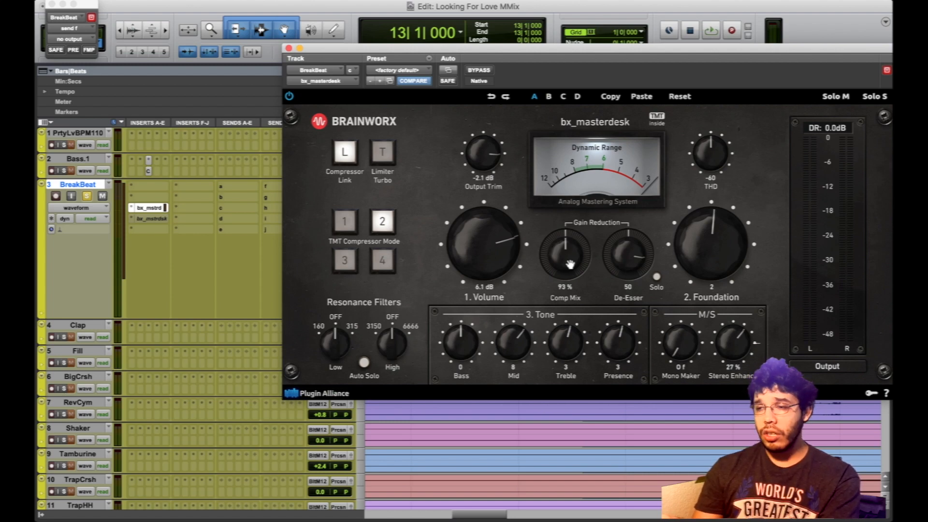
{"action": "left_click_drag", "start_coordinate": [570, 264], "coordinate": [570, 281]}
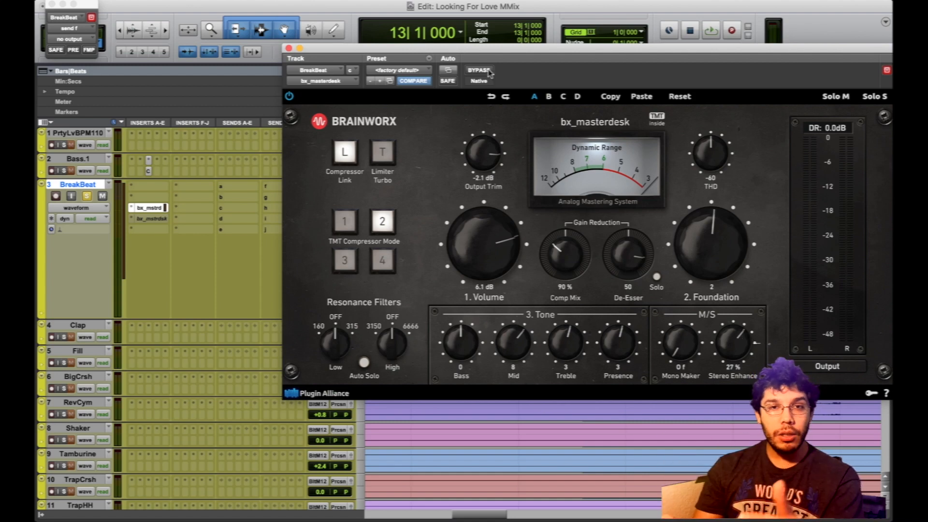
Play the soloed BreakBeat track and compare its sound with bx_masterdesk bypassed and engaged
{"action": "key", "text": "space"}
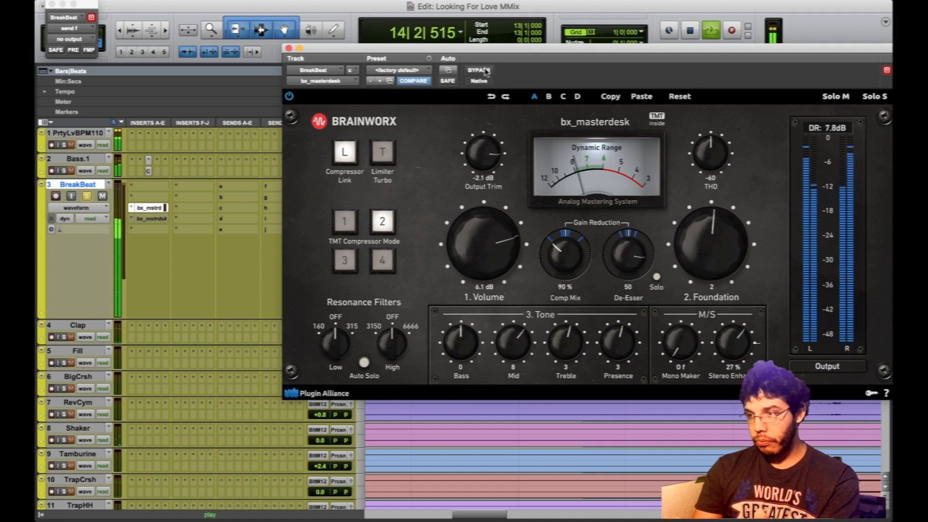
{"action": "left_click", "coordinate": [486, 71]}
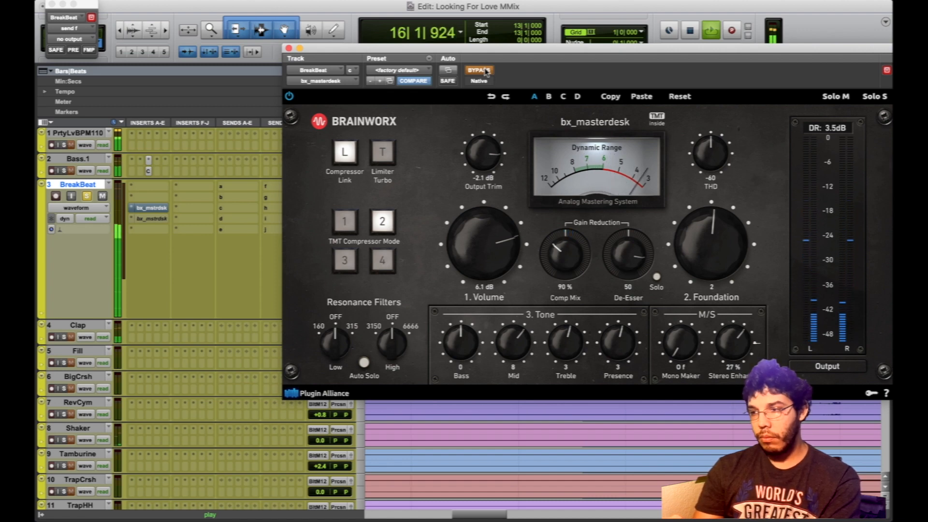
{"action": "left_click", "coordinate": [486, 71]}
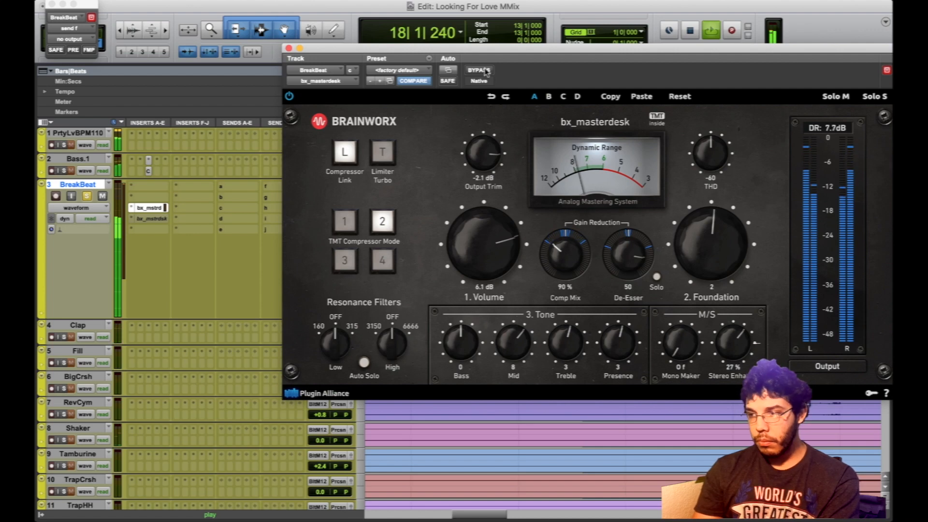
{"action": "key", "text": "space"}
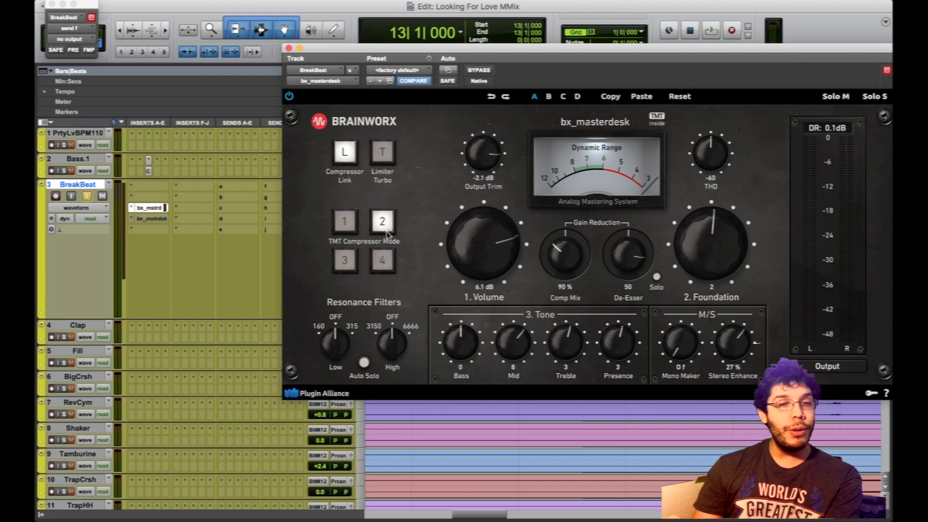
Play the soloed BreakBeat track and compare TMT Compressor Mode 4 with mode 2, finishing on mode 2
{"action": "key", "text": "space"}
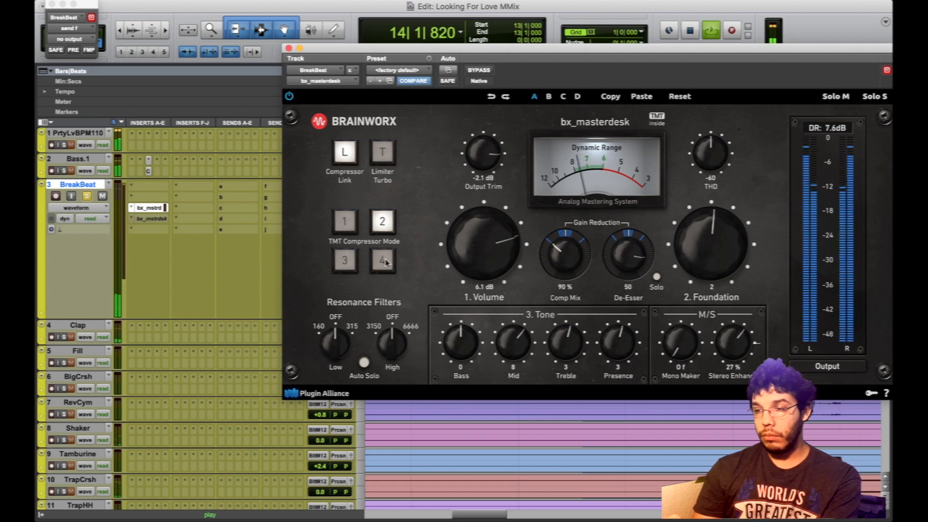
{"action": "left_click", "coordinate": [384, 260]}
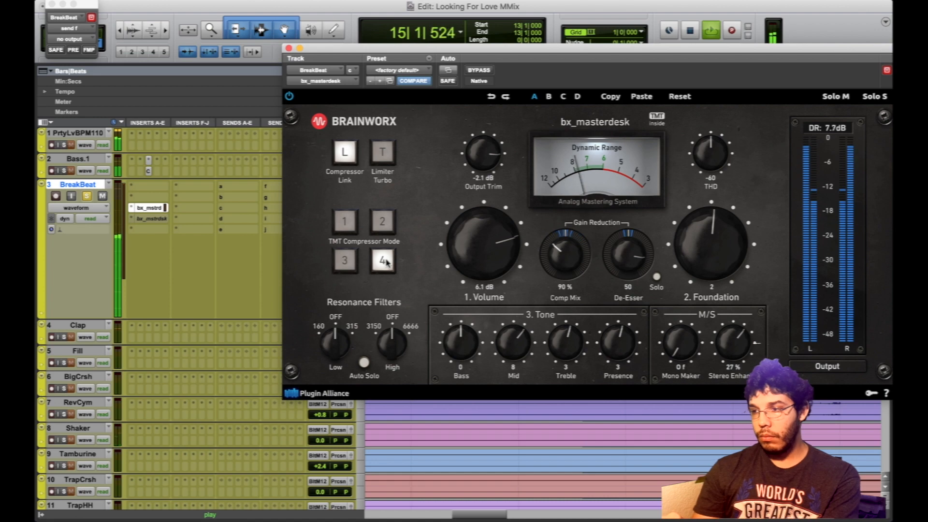
{"action": "left_click", "coordinate": [382, 224]}
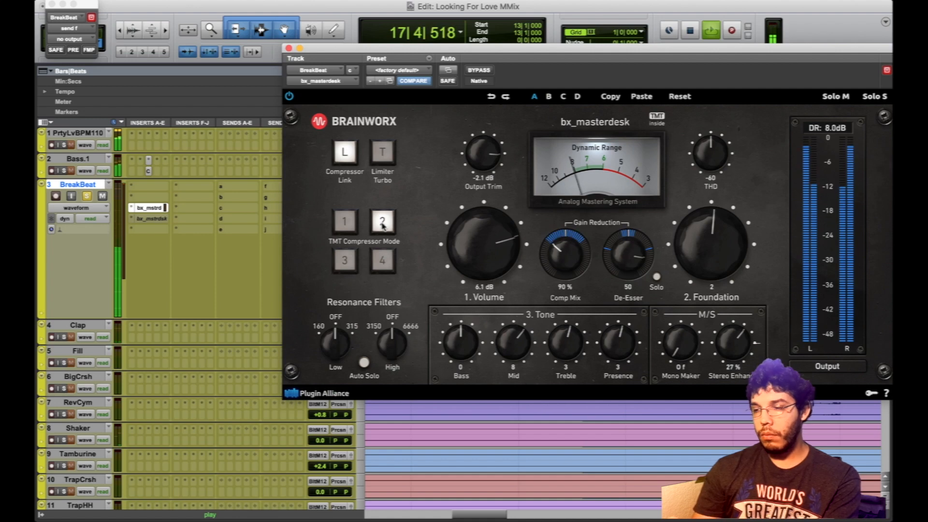
{"action": "left_click", "coordinate": [385, 261]}
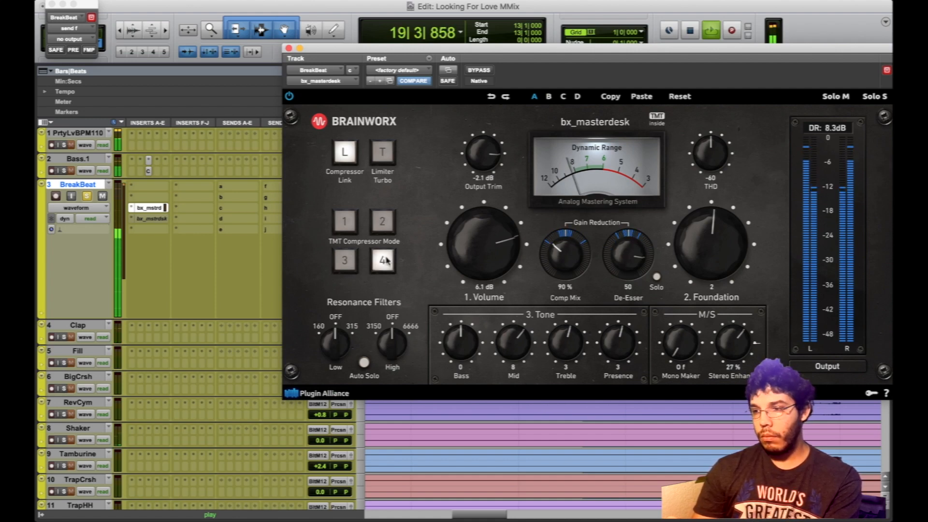
{"action": "left_click", "coordinate": [382, 223]}
{"action": "key", "text": "space"}
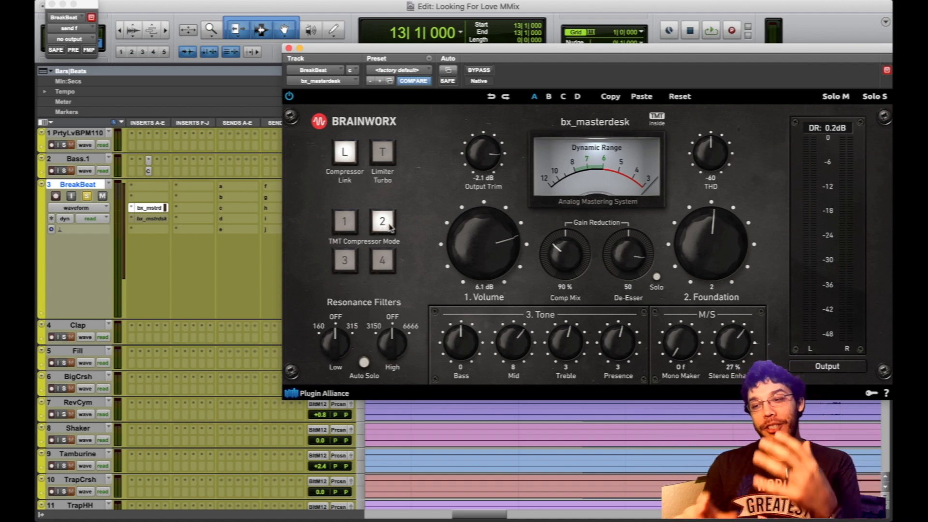
Compare TMT Compressor Mode 1 with mode 2 during BreakBeat playback, and return to mode 2
{"action": "left_click", "coordinate": [348, 225]}
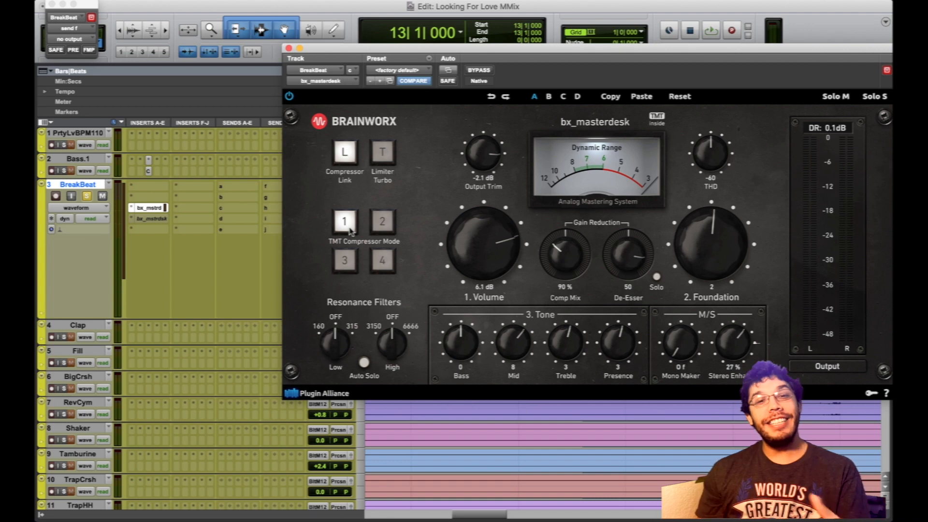
{"action": "left_click", "coordinate": [381, 215]}
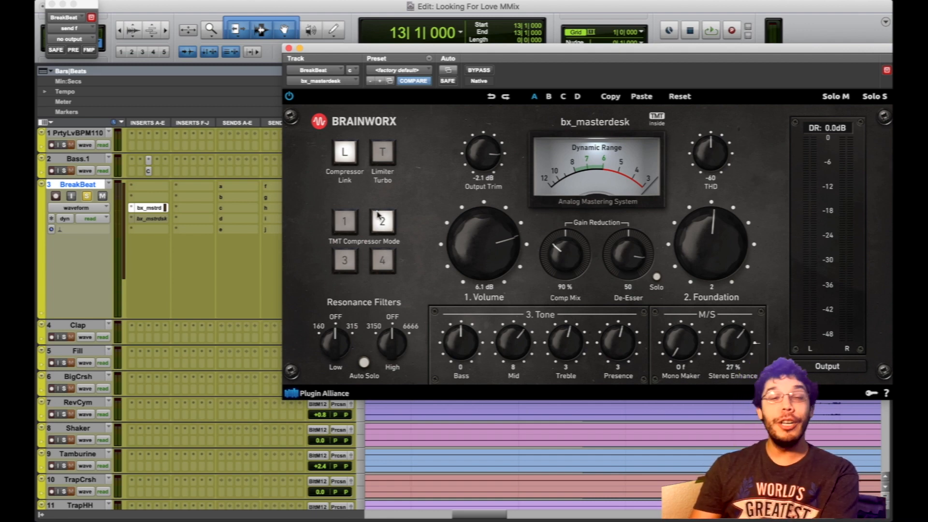
{"action": "key", "text": "space"}
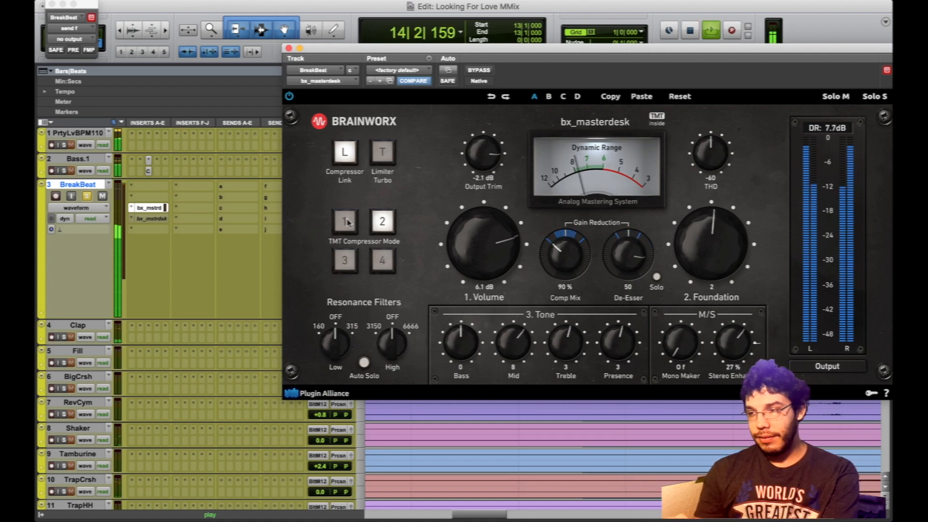
{"action": "left_click", "coordinate": [348, 224]}
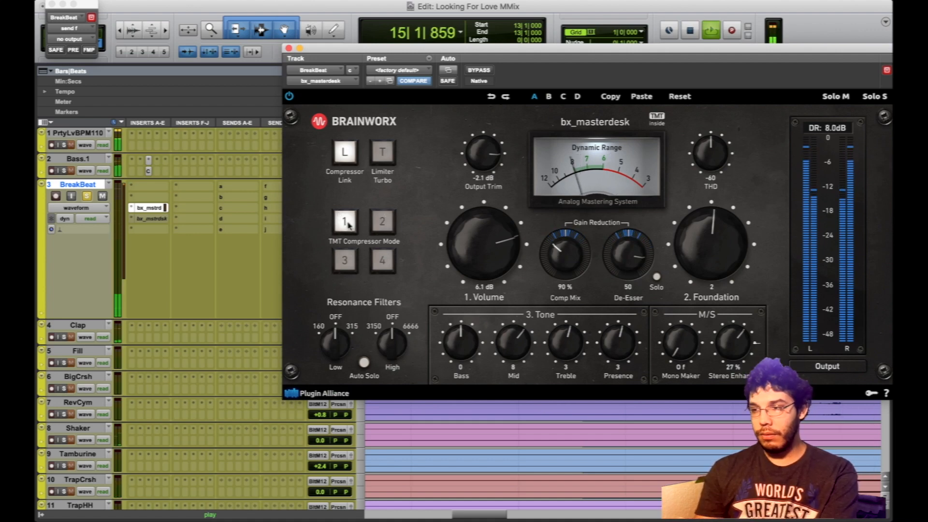
{"action": "left_click", "coordinate": [384, 222]}
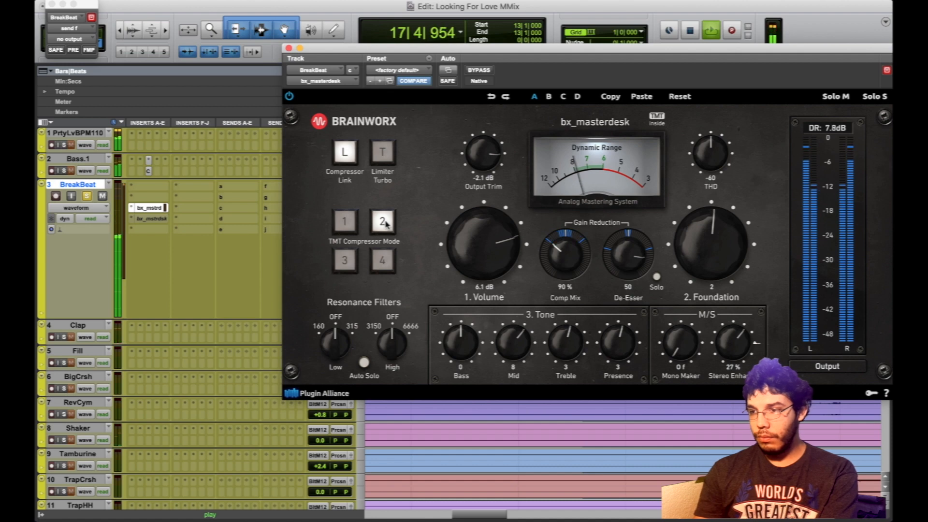
{"action": "left_click", "coordinate": [350, 224]}
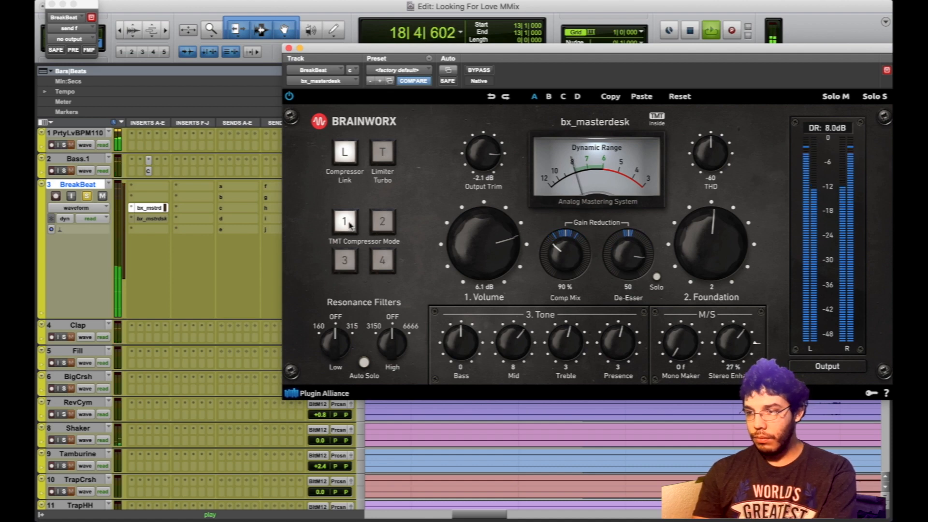
{"action": "key", "text": "space"}
{"action": "left_click", "coordinate": [381, 222]}
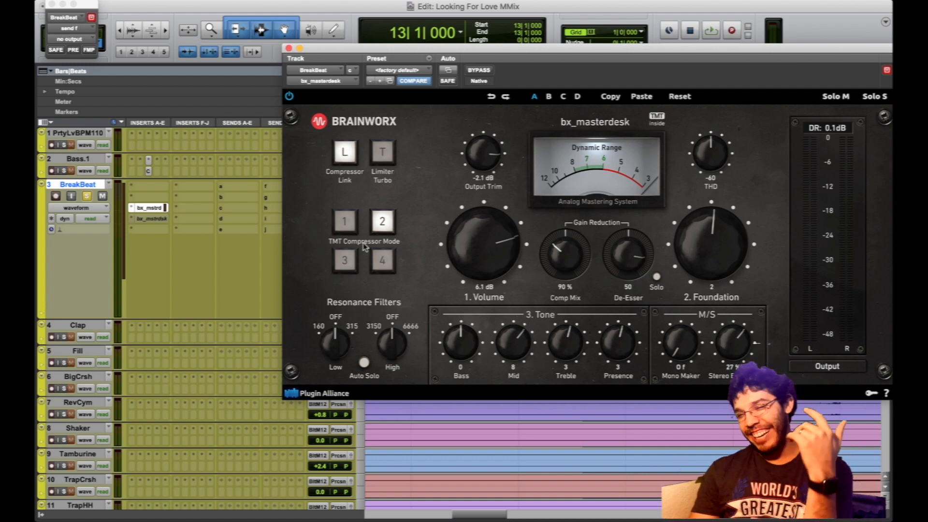
Audition TMT Compressor Modes 4, 1 and 2 in succession while BreakBeat plays, ending on mode 2
{"action": "key", "text": "space"}
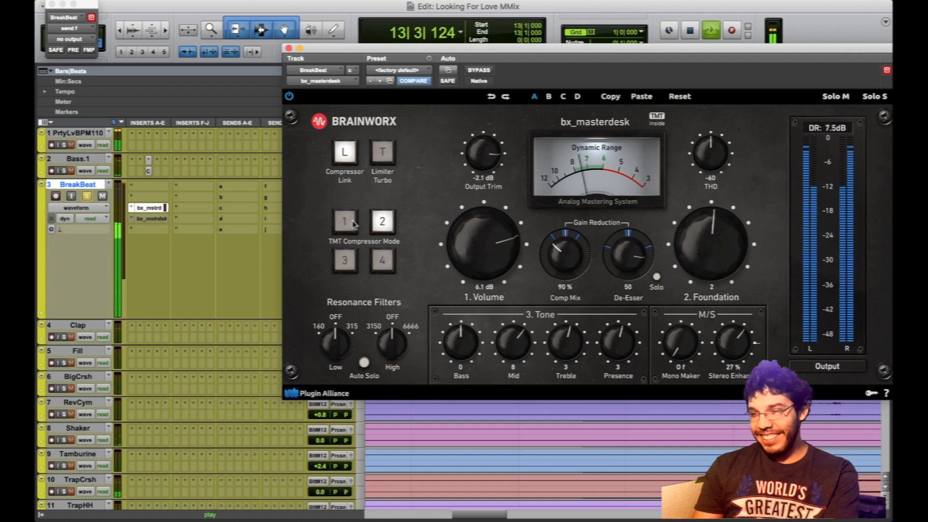
{"action": "left_click", "coordinate": [385, 262]}
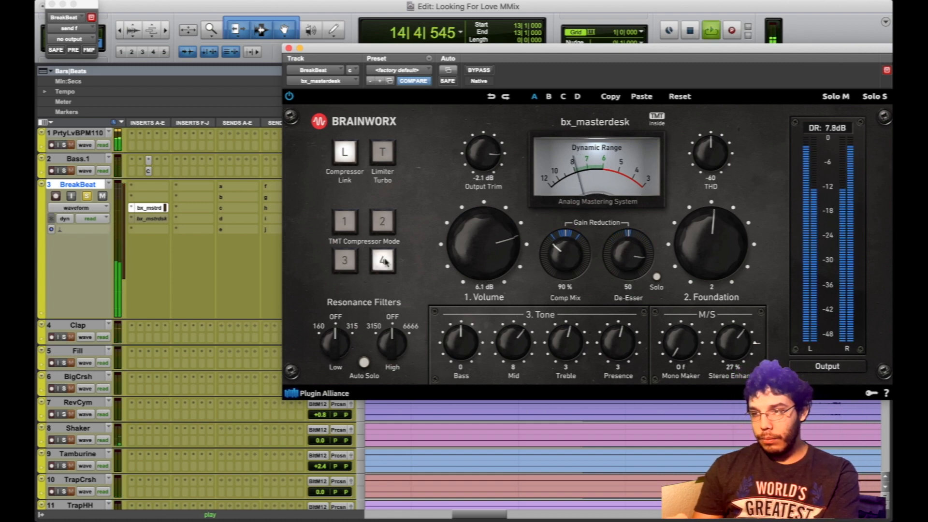
{"action": "left_click", "coordinate": [346, 225]}
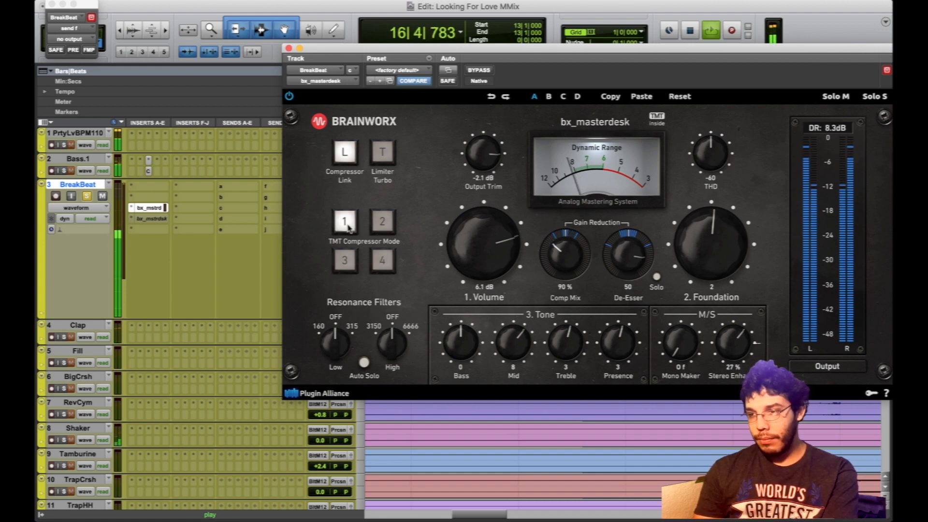
{"action": "left_click", "coordinate": [383, 222]}
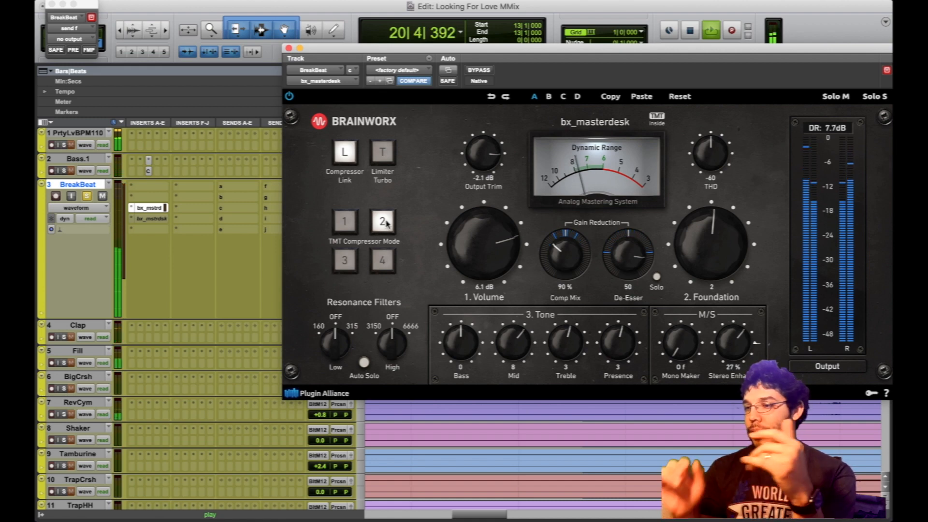
{"action": "key", "text": "space"}
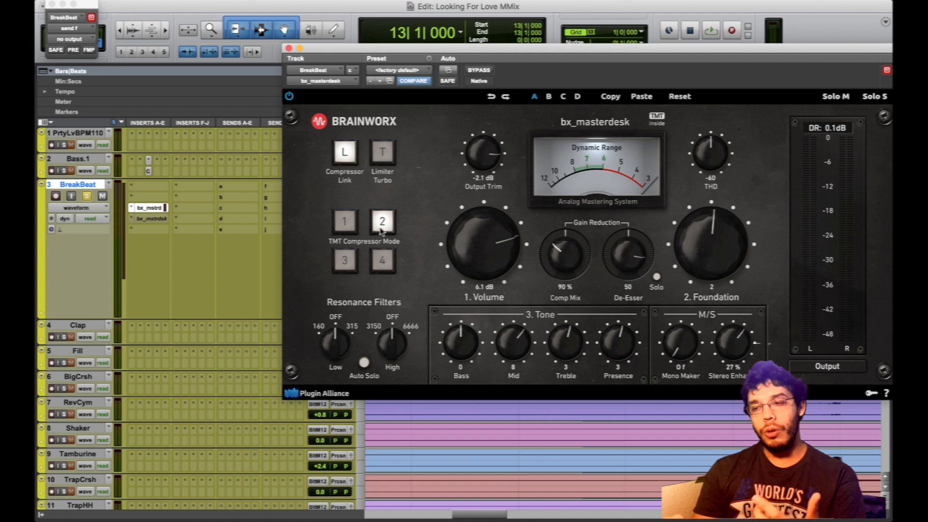
Compare TMT Compressor Mode 3 with mode 2 while BreakBeat plays, and leave mode 2 selected
{"action": "left_click", "coordinate": [344, 261]}
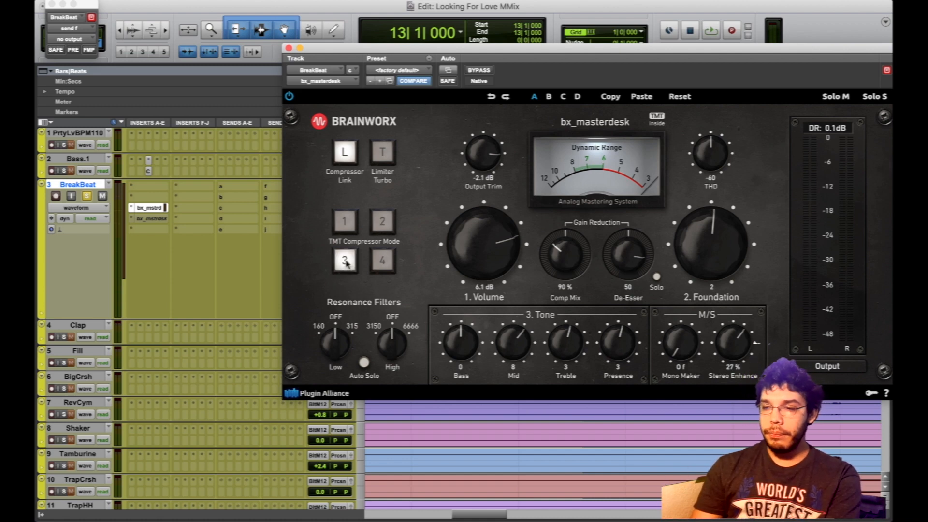
{"action": "key", "text": "space"}
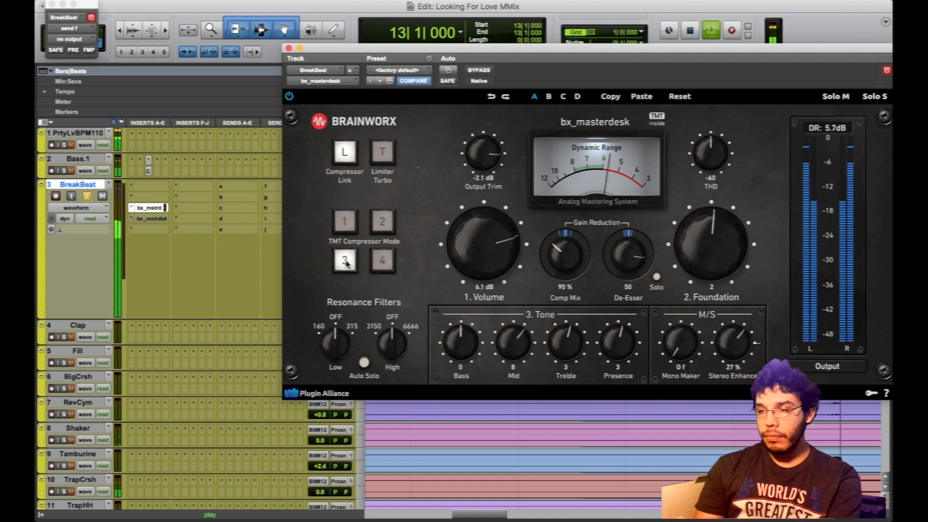
{"action": "left_click", "coordinate": [382, 223]}
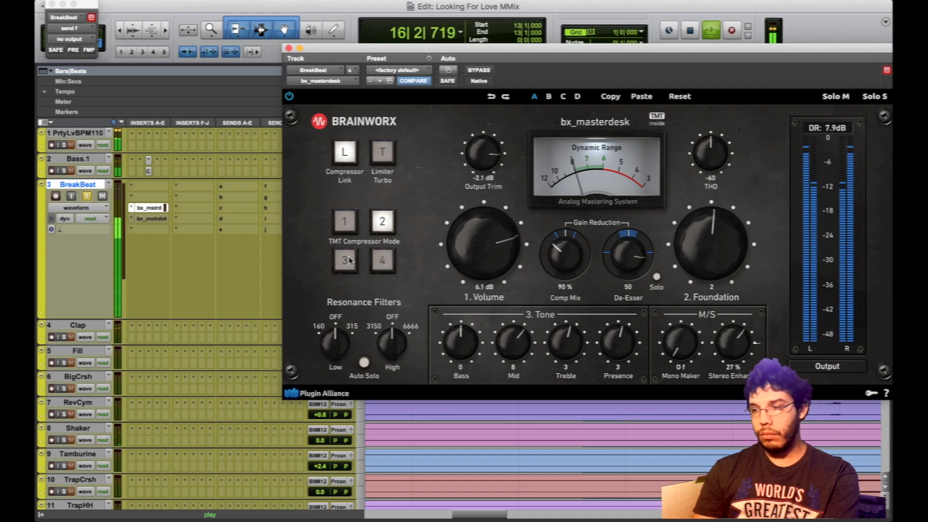
{"action": "key", "text": "space"}
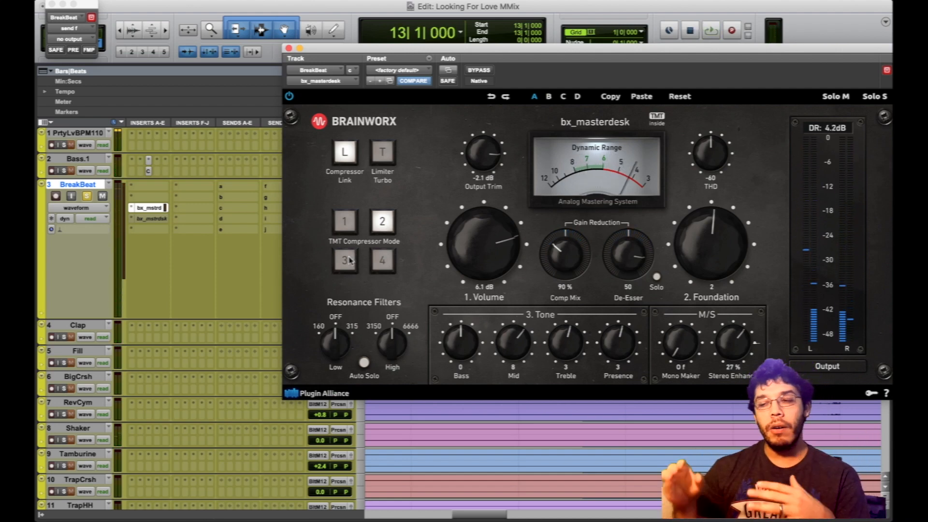
{"action": "key", "text": "space"}
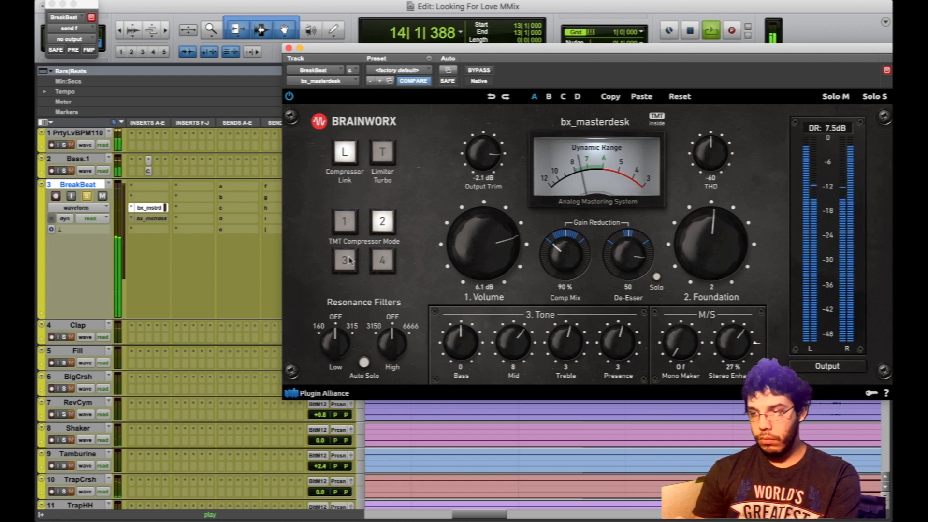
{"action": "left_click", "coordinate": [350, 260]}
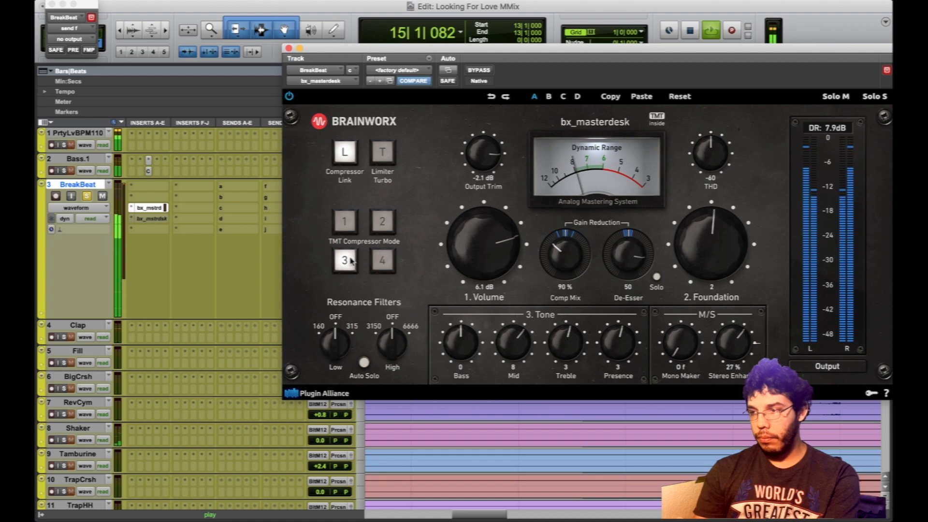
{"action": "left_click", "coordinate": [384, 223]}
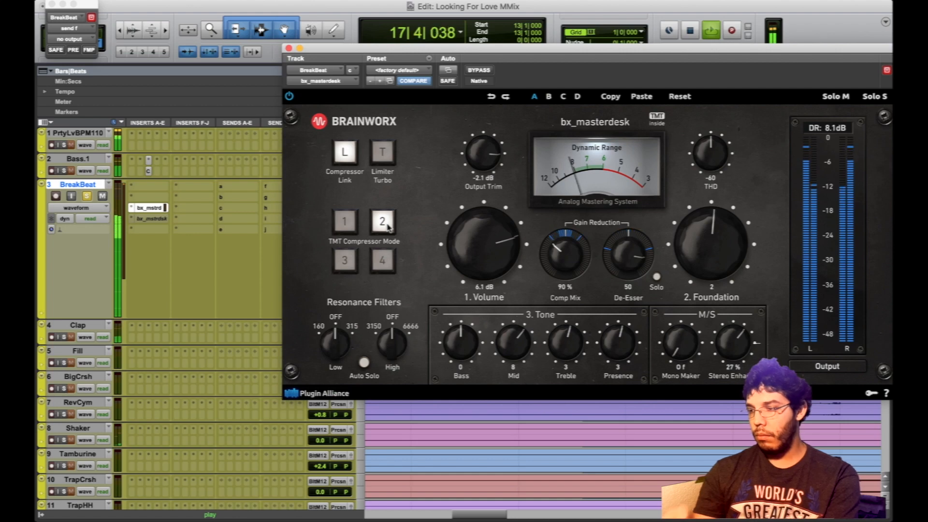
{"action": "key", "text": "space"}
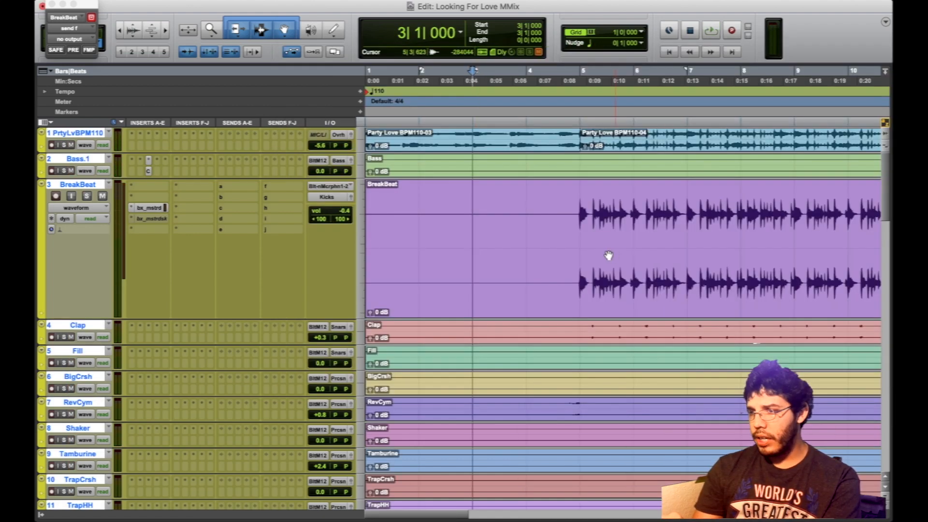
Set the playback start to bar 4 and listen to the full mix with bx_masterdesk engaged on BreakBeat
{"action": "scroll", "coordinate": [608, 255], "scroll_direction": "down", "scroll_amount": 2}
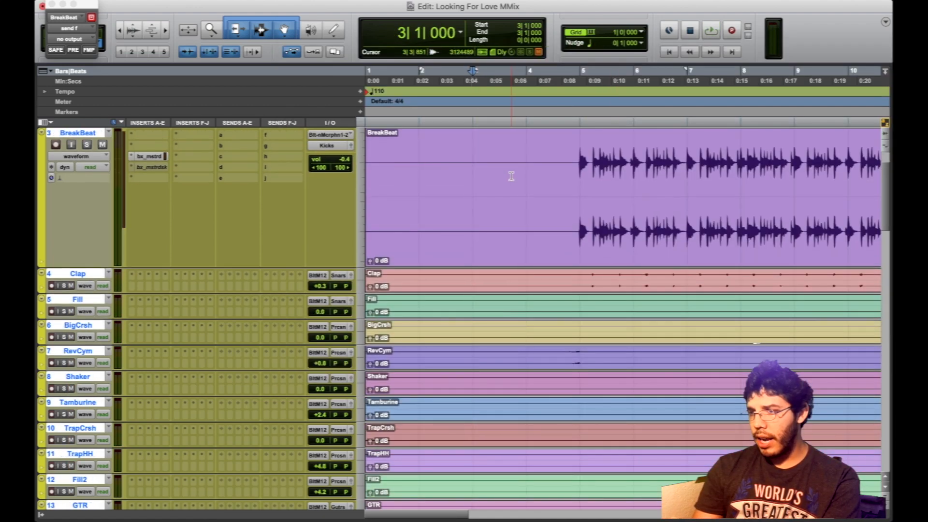
{"action": "left_click", "coordinate": [510, 176]}
{"action": "scroll", "coordinate": [531, 187], "scroll_direction": "down", "scroll_amount": 5}
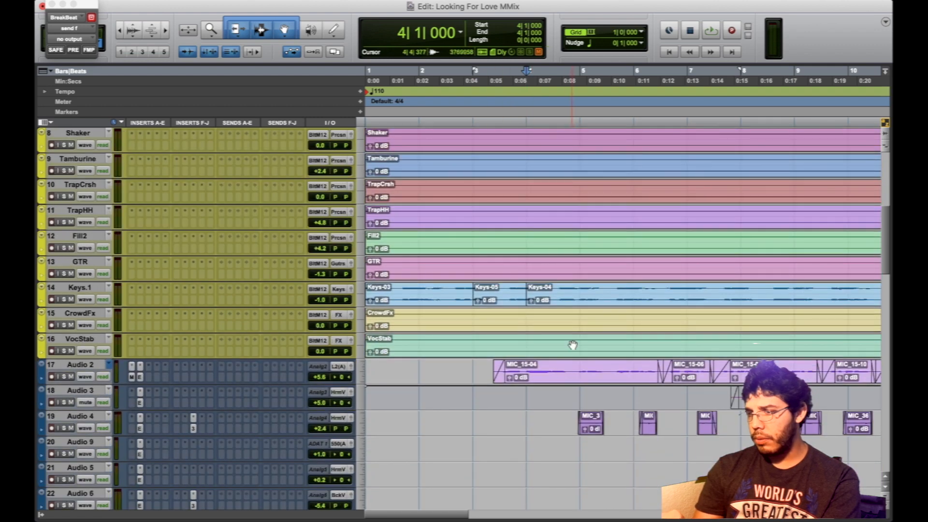
{"action": "scroll", "coordinate": [572, 362], "scroll_direction": "up", "scroll_amount": 6}
{"action": "left_click", "coordinate": [476, 74]}
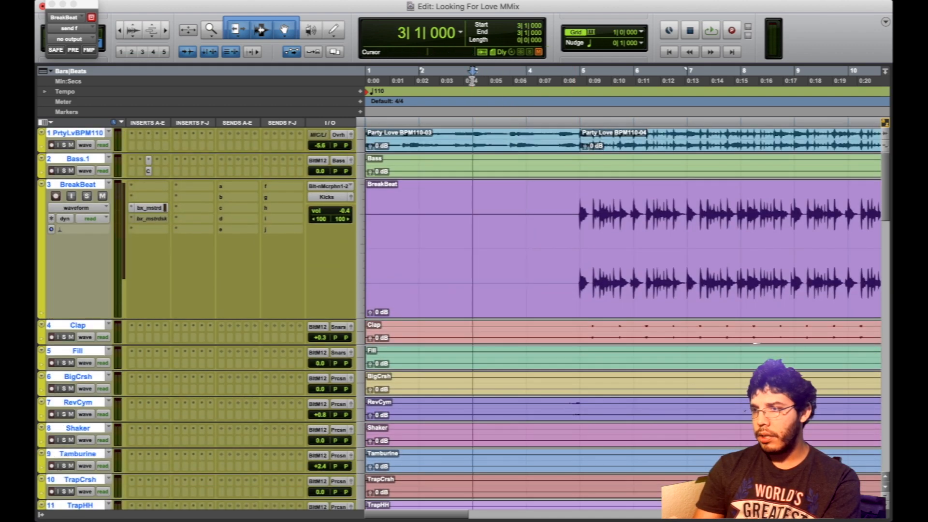
{"action": "key", "text": "space"}
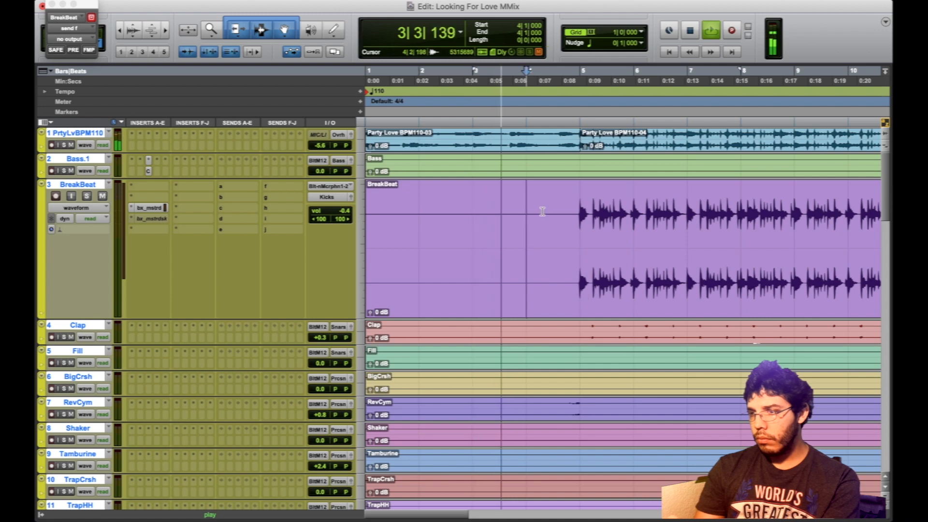
{"action": "left_click", "coordinate": [542, 209]}
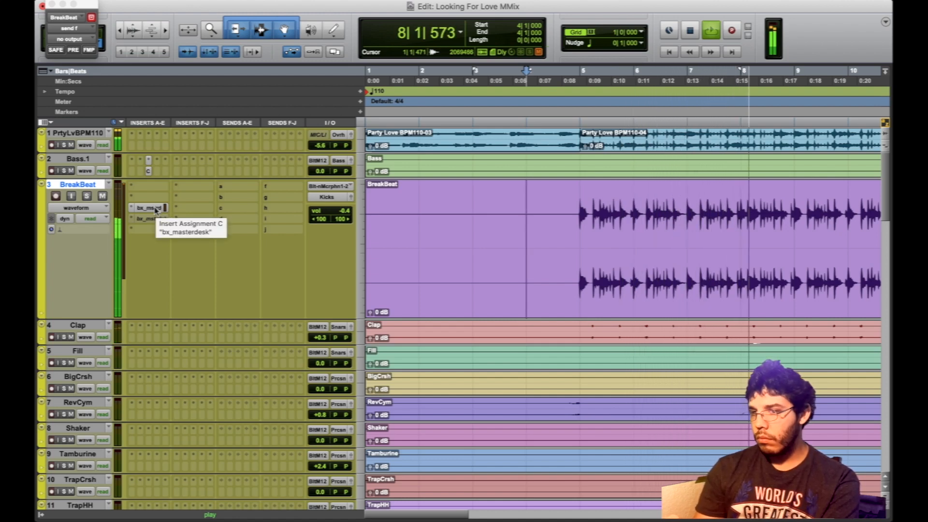
{"action": "key", "text": "space"}
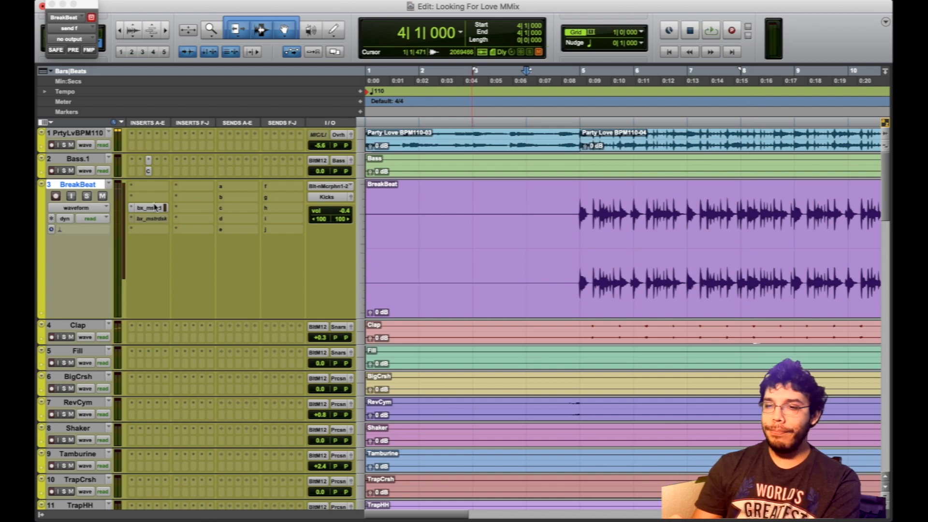
Bypass the bx_masterdesk insert on BreakBeat and play the full mix from bar 4
{"action": "left_click", "coordinate": [155, 207], "text": "super"}
{"action": "key", "text": "space"}
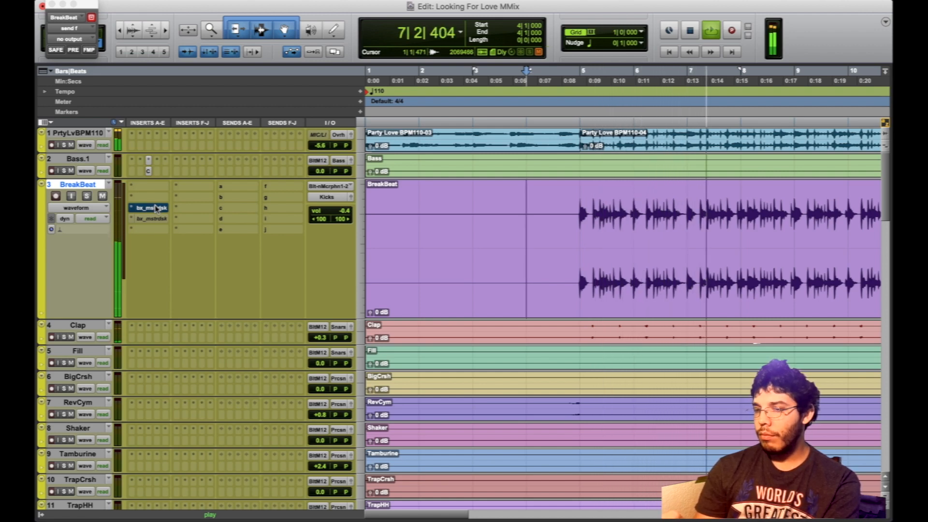
{"action": "key", "text": "space"}
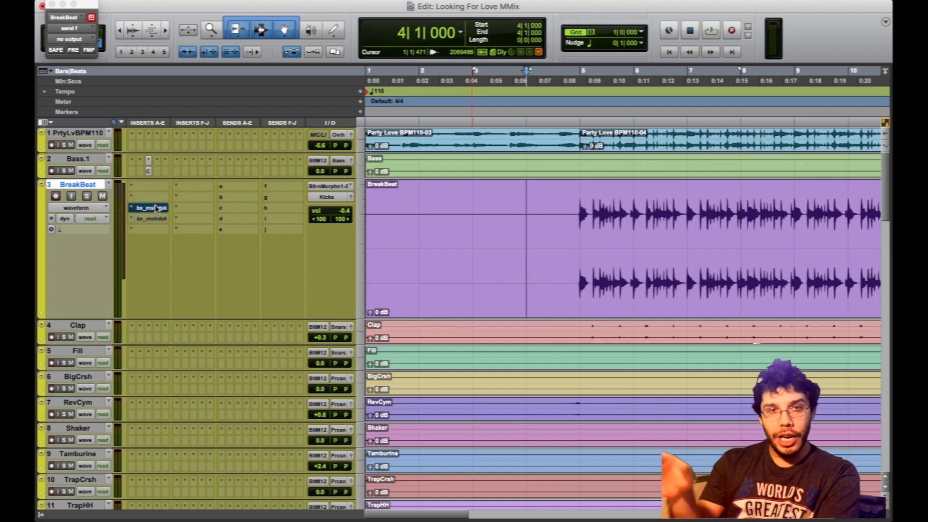
Compare bx_masterdesk bypassed and engaged on BreakBeat in the full mix, leave it engaged and close its window
{"action": "key", "text": "space"}
{"action": "left_click", "coordinate": [155, 208]}
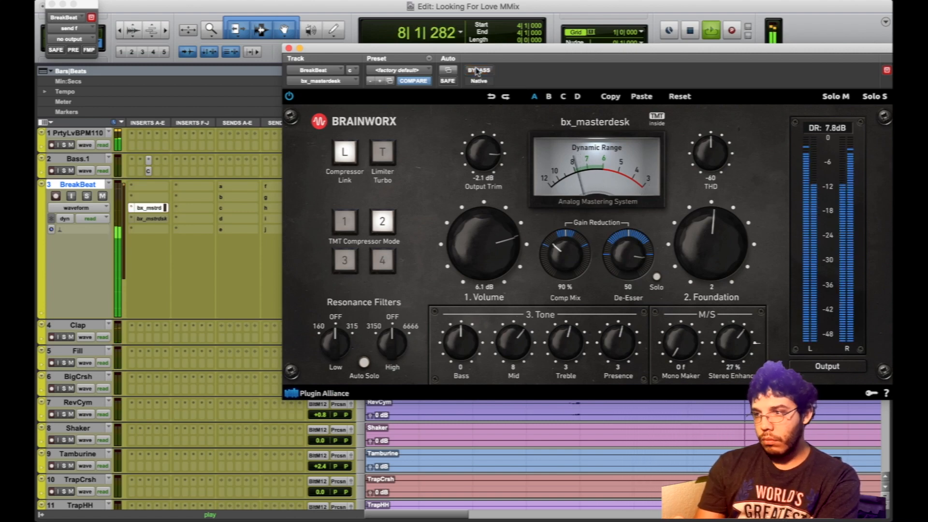
{"action": "left_click", "coordinate": [477, 70]}
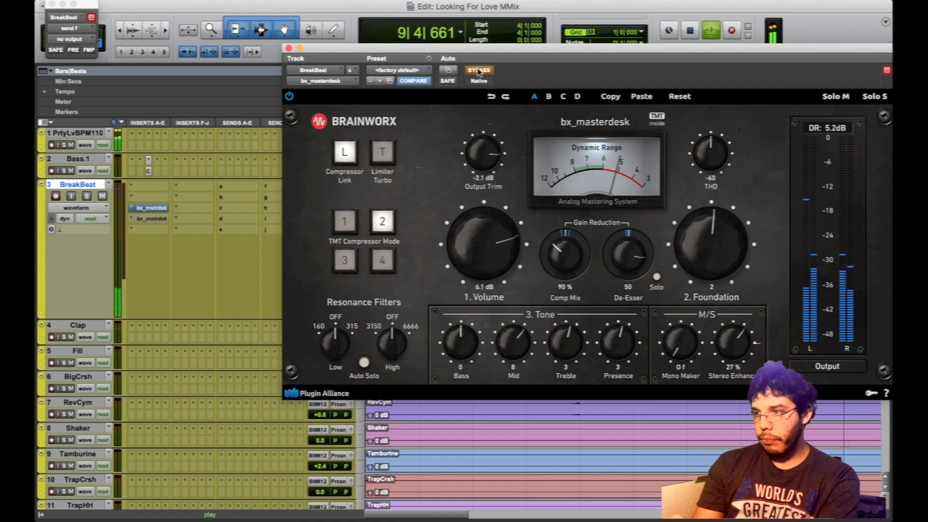
{"action": "left_click", "coordinate": [479, 71]}
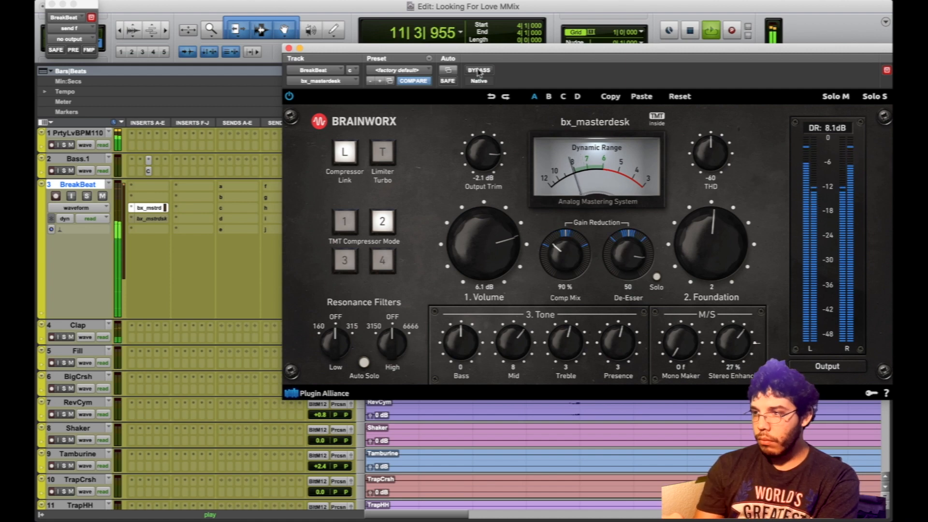
{"action": "key", "text": "space"}
{"action": "left_click", "coordinate": [288, 47]}
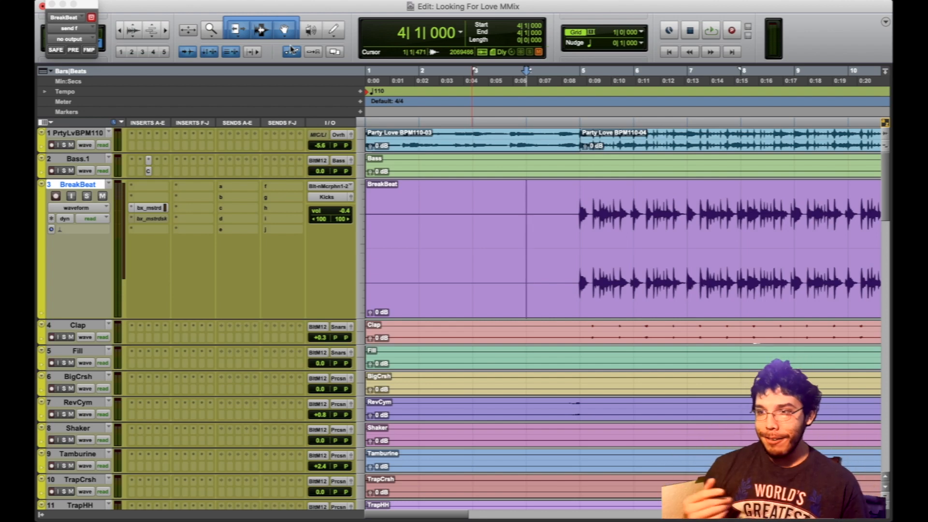
{"action": "left_click", "coordinate": [291, 52]}
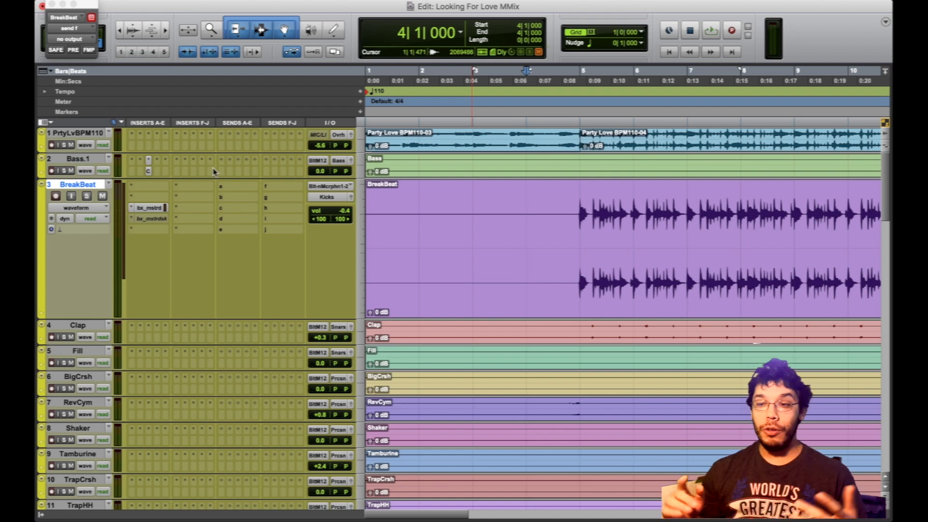
Load the "MM Looking For Love Break Beat" preset into the engaged bx_masterdesk on BreakBeat
{"action": "left_click", "coordinate": [153, 211]}
{"action": "left_click_drag", "start_coordinate": [577, 47], "coordinate": [501, 48]}
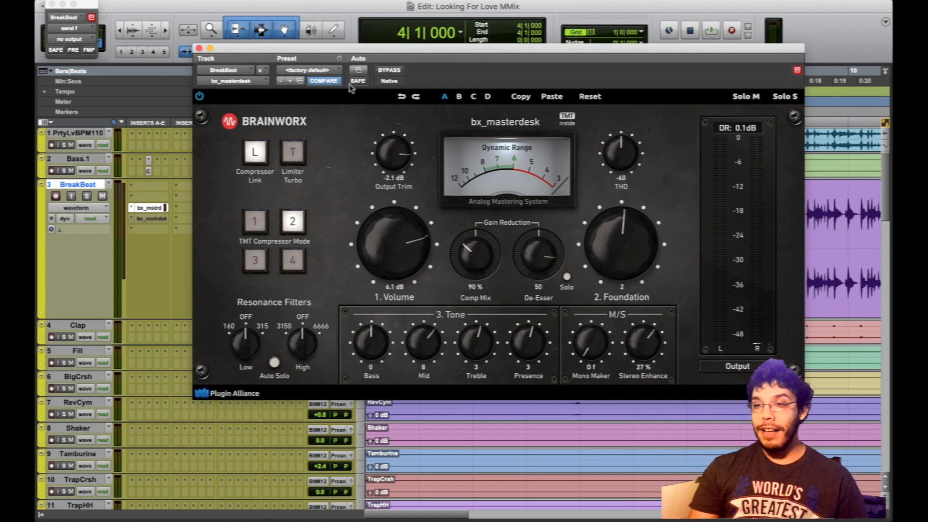
{"action": "left_click", "coordinate": [327, 71]}
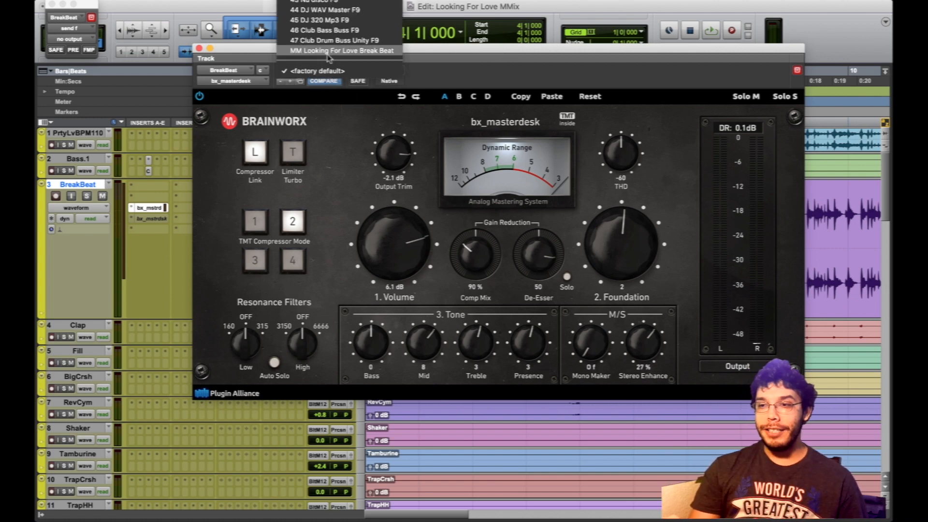
{"action": "left_click", "coordinate": [378, 51]}
Switch the soloed BreakBeat from its first to its second bx_masterdesk instance, and play it with Comp Mix and Bass set to 0
{"action": "left_click", "coordinate": [160, 211], "text": "ctrl+super"}
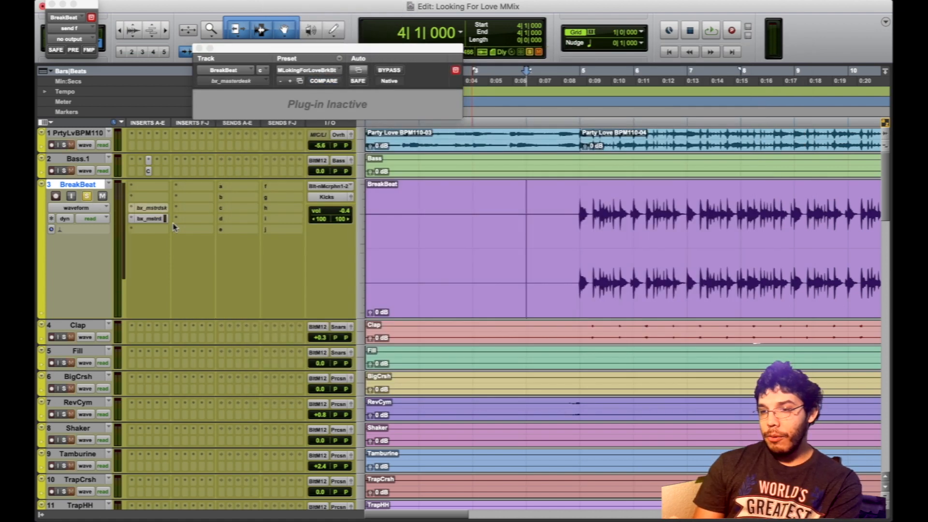
{"action": "left_click", "coordinate": [162, 219]}
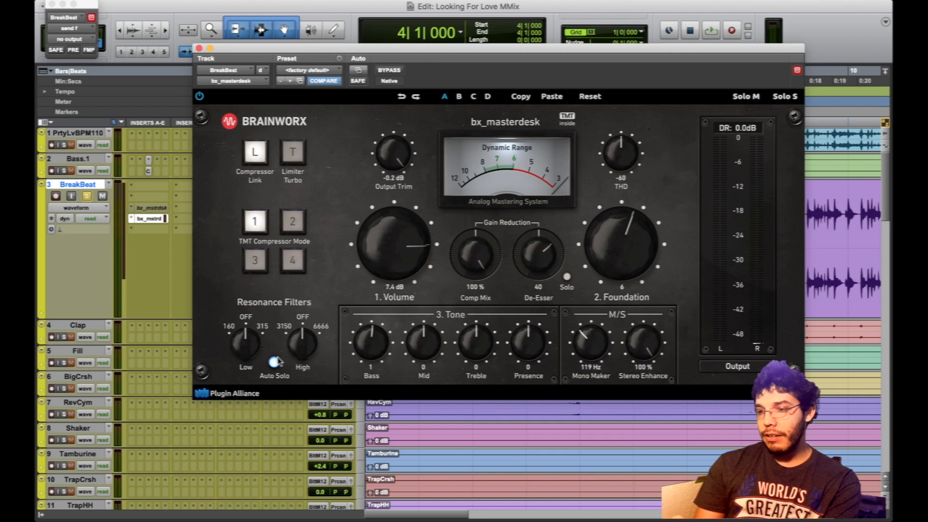
{"action": "key", "text": "space"}
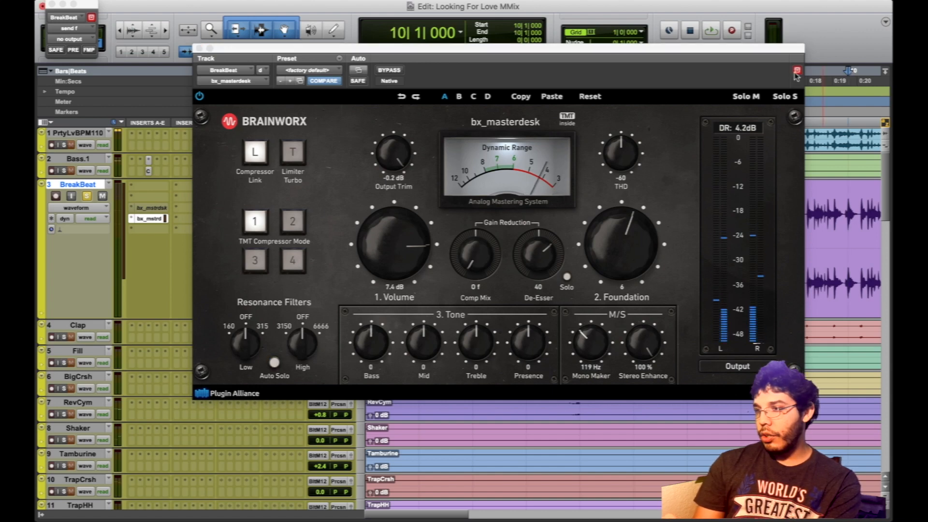
Insert PAZ-Analyzer (stereo) below the bx_masterdesk inserts on BreakBeat, keeping both plug-in windows open for viewing together
{"action": "left_click_drag", "start_coordinate": [702, 48], "coordinate": [747, 1]}
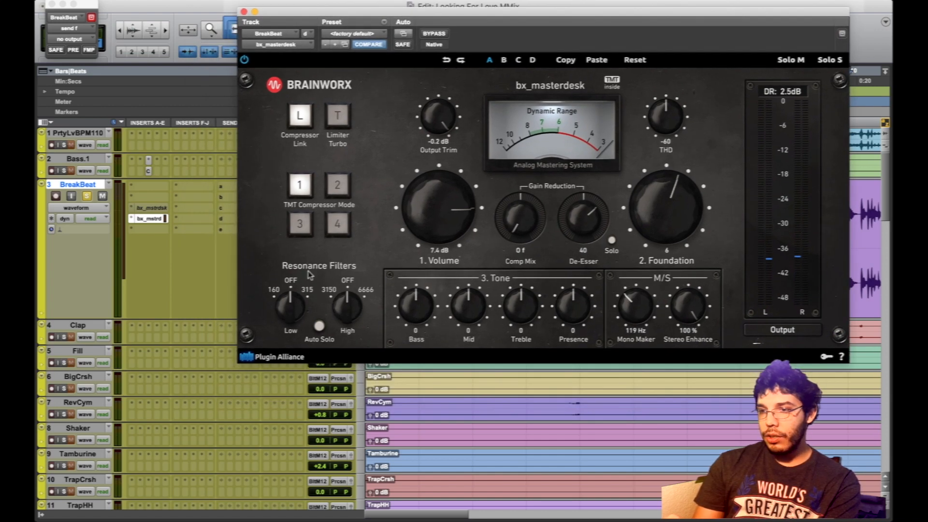
{"action": "left_click", "coordinate": [156, 234]}
{"action": "left_click", "coordinate": [139, 209]}
{"action": "left_click", "coordinate": [142, 230]}
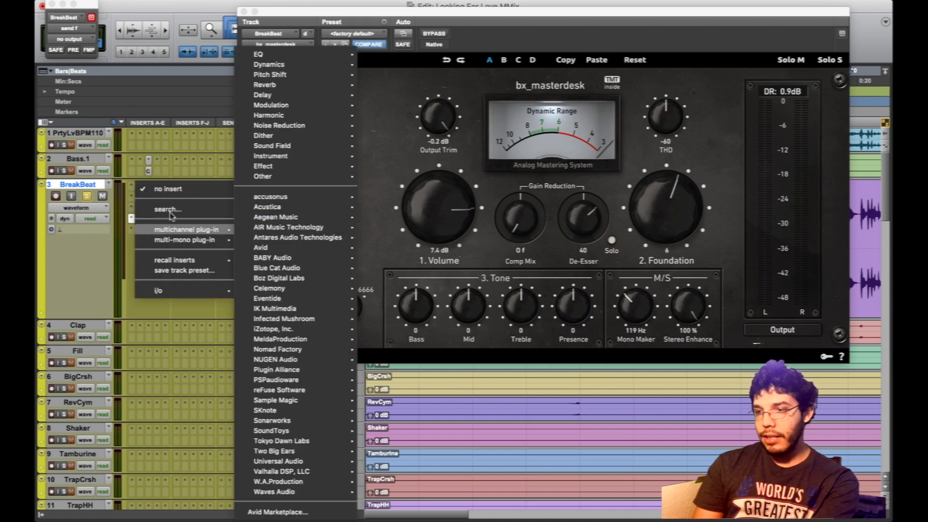
{"action": "type", "text": "paz"}
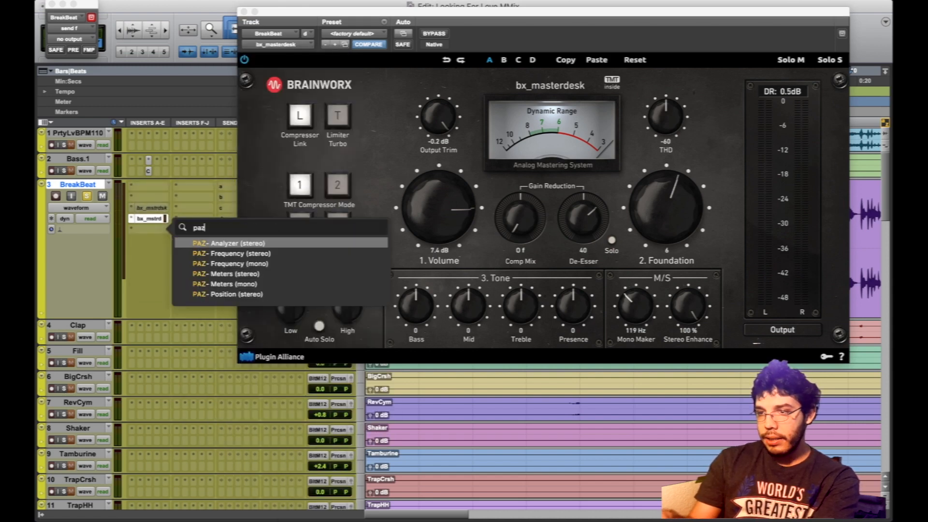
{"action": "key", "text": "Return"}
{"action": "left_click_drag", "start_coordinate": [500, 51], "coordinate": [362, 140]}
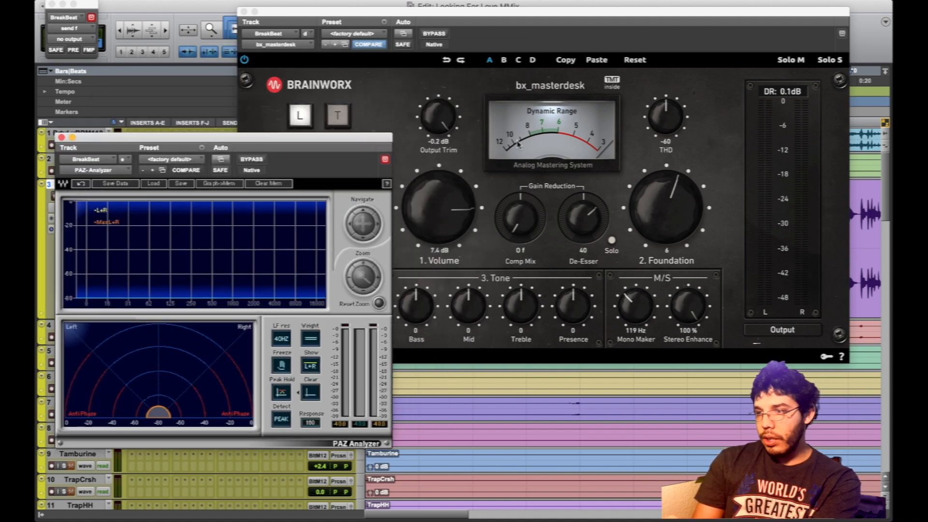
{"action": "left_click", "coordinate": [483, 158]}
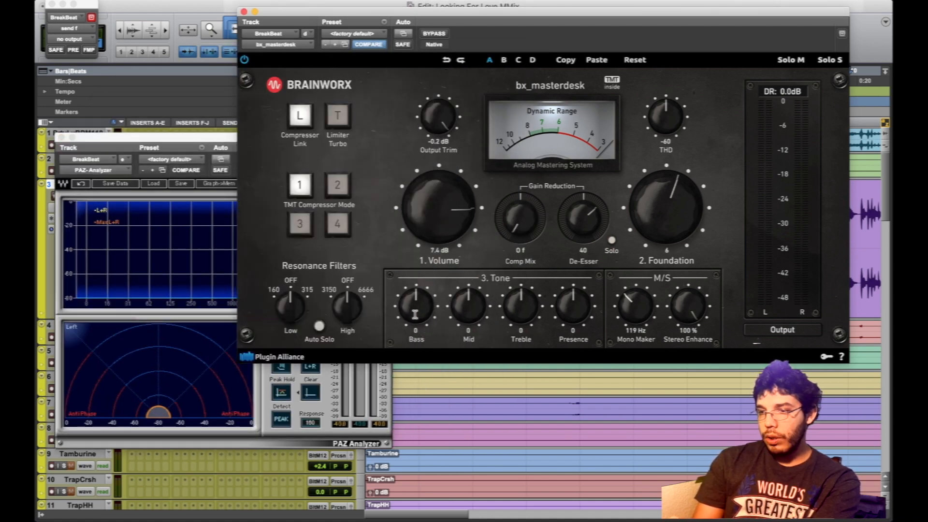
Play BreakBeat, uncover the analyzer beside bx_masterdesk and set the Tone Bass control to -30
{"action": "key", "text": "space"}
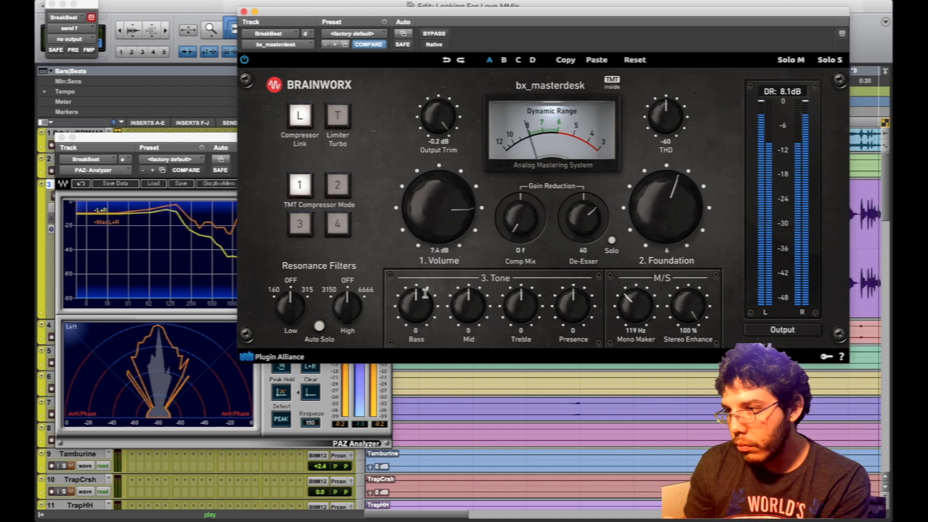
{"action": "left_click_drag", "start_coordinate": [515, 10], "coordinate": [608, 11]}
{"action": "left_click_drag", "start_coordinate": [510, 307], "coordinate": [522, 278]}
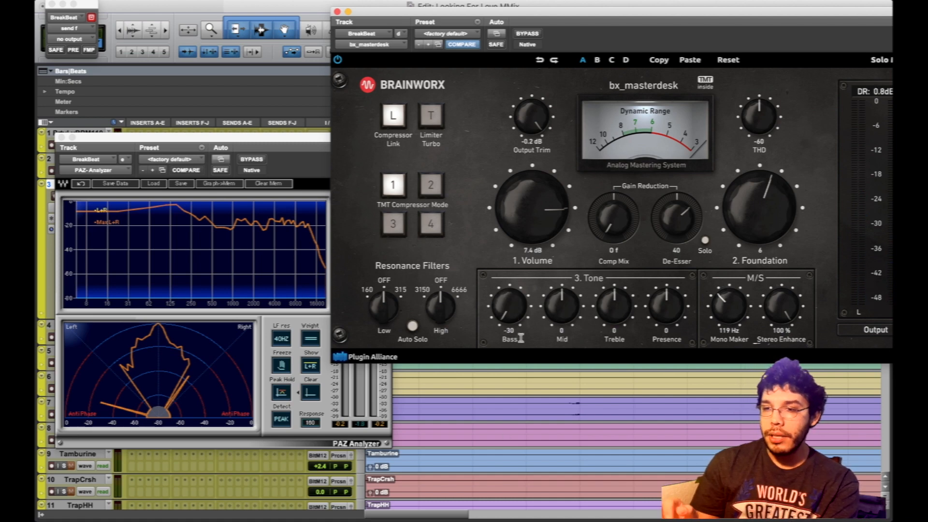
Examine the low end of BreakBeat in PAZ Analyzer during playback, marking the spectrum near 70 Hz and freezing the display
{"action": "key", "text": "space"}
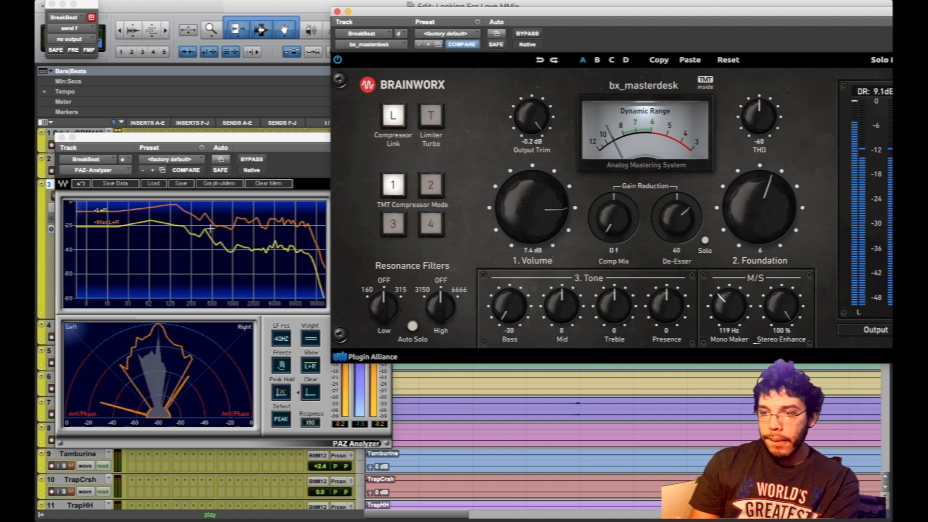
{"action": "left_click", "coordinate": [157, 220]}
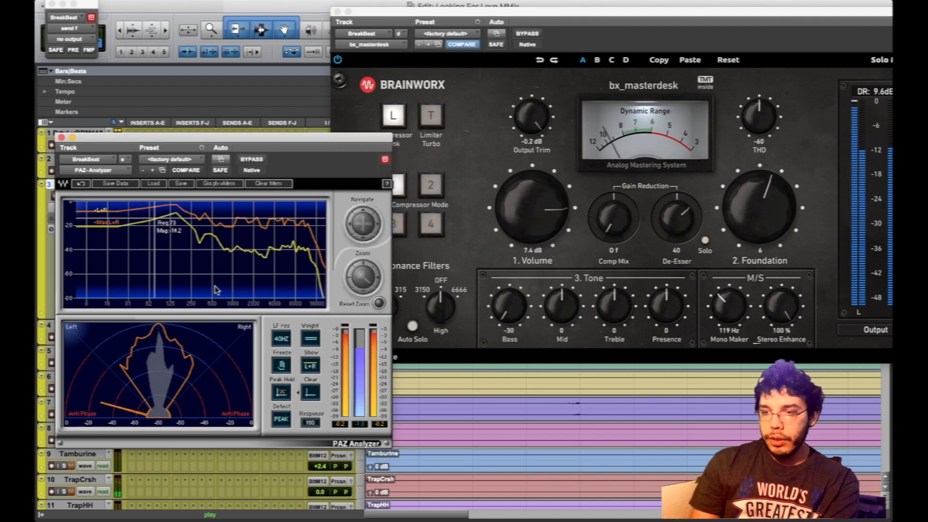
{"action": "key", "text": "space"}
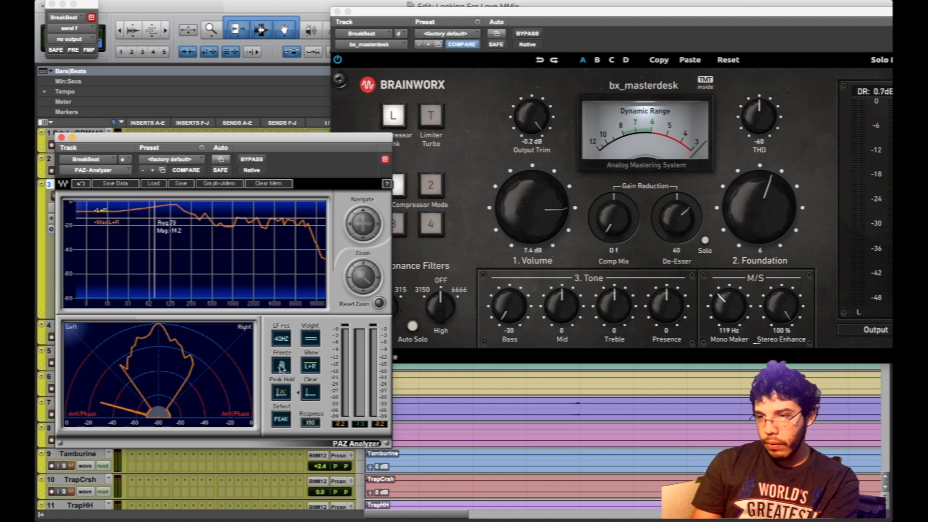
{"action": "key", "text": "space"}
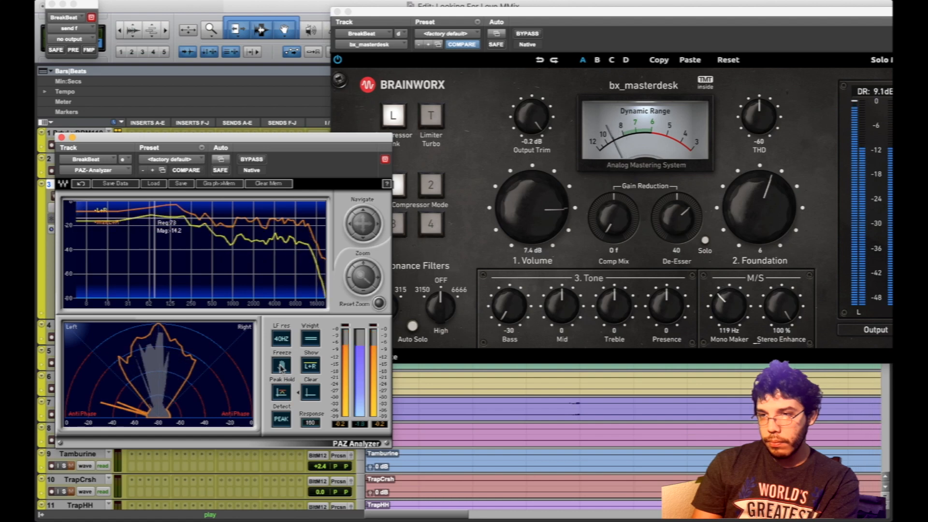
{"action": "left_click", "coordinate": [281, 367]}
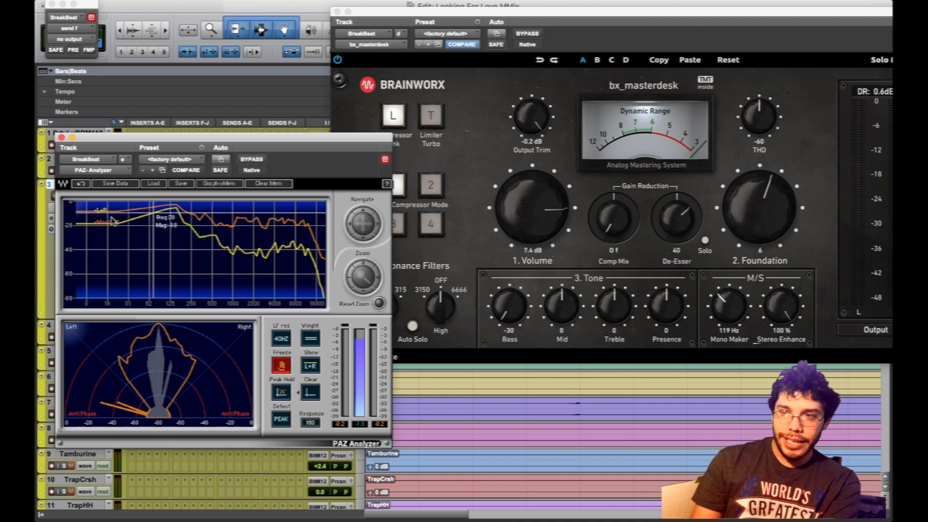
Reset the Tone Bass control to 0 and unfreeze and clear the PAZ Analyzer display
{"action": "left_click", "coordinate": [521, 316], "text": "alt"}
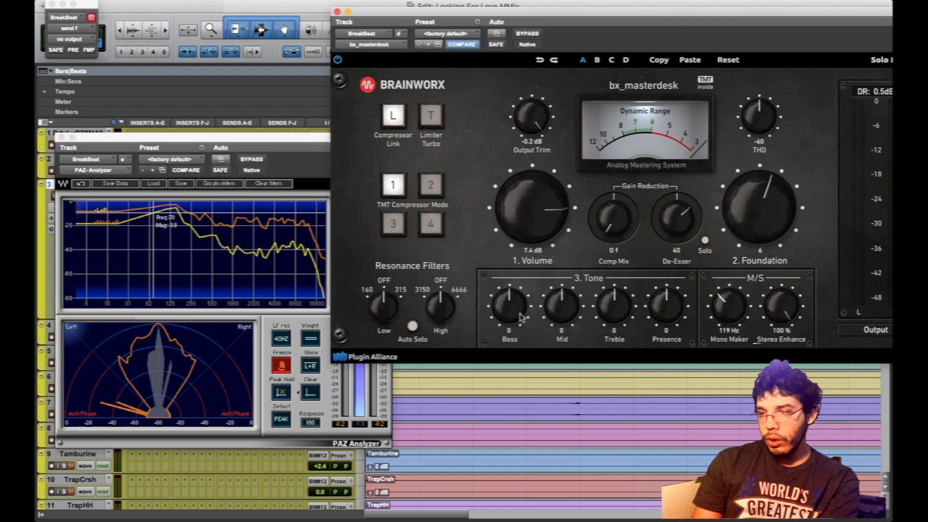
{"action": "left_click", "coordinate": [304, 391]}
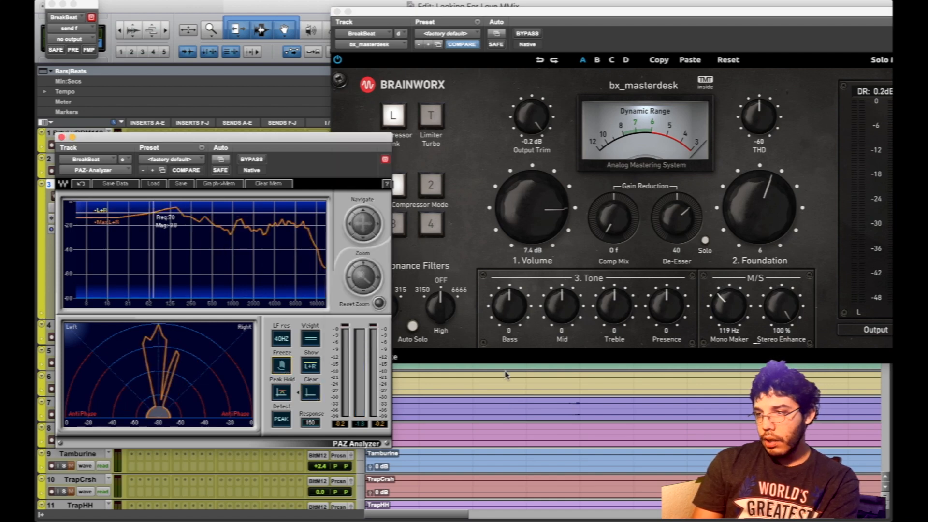
Audition BreakBeat with the Tone Mid control at 30 and then at -30, leaving it at -30
{"action": "left_click_drag", "start_coordinate": [578, 314], "coordinate": [606, 178]}
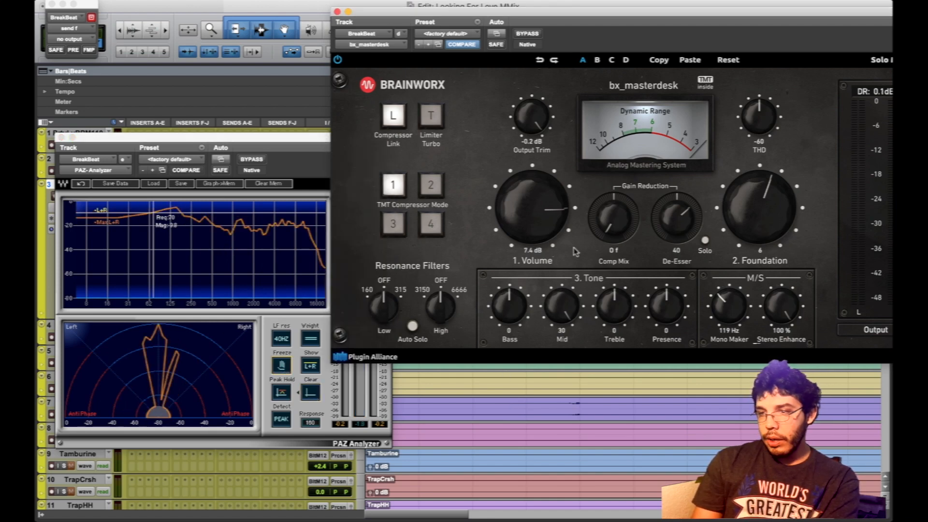
{"action": "key", "text": "space"}
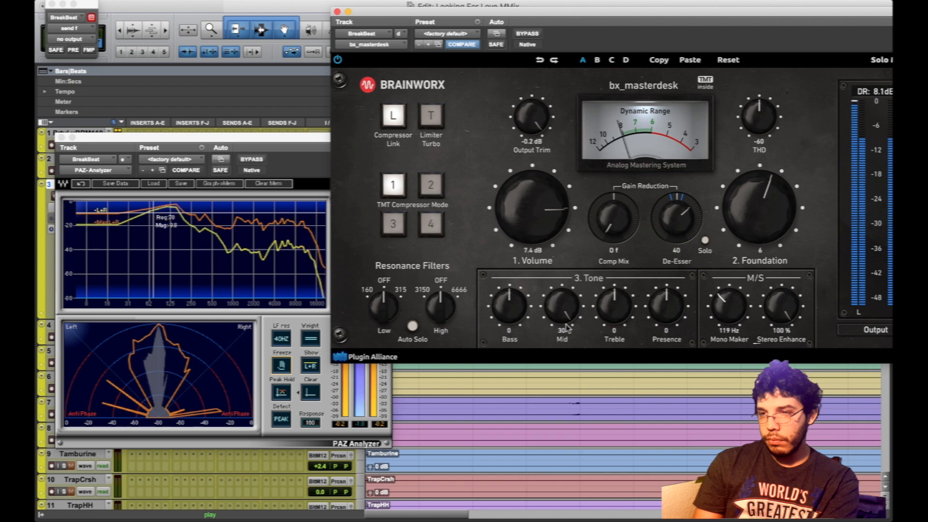
{"action": "left_click_drag", "start_coordinate": [567, 325], "coordinate": [536, 424]}
{"action": "key", "text": "space"}
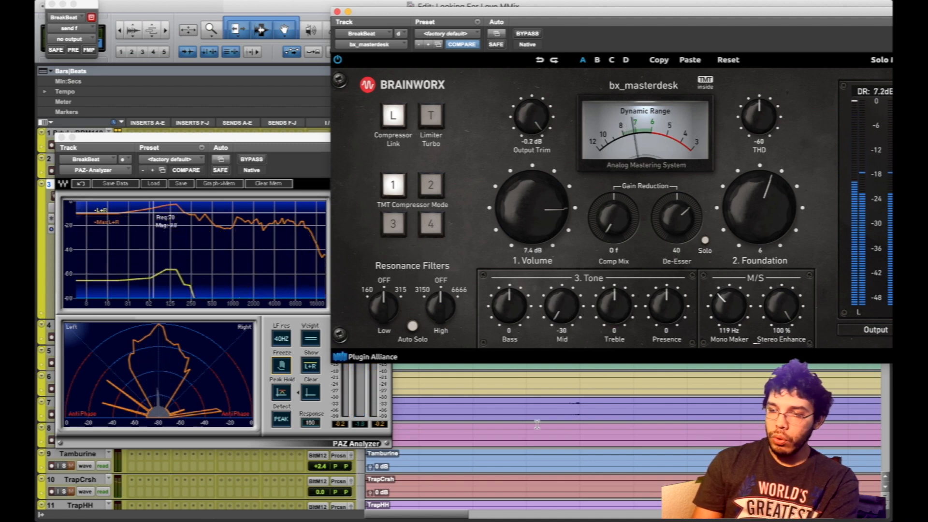
{"action": "key", "text": "space"}
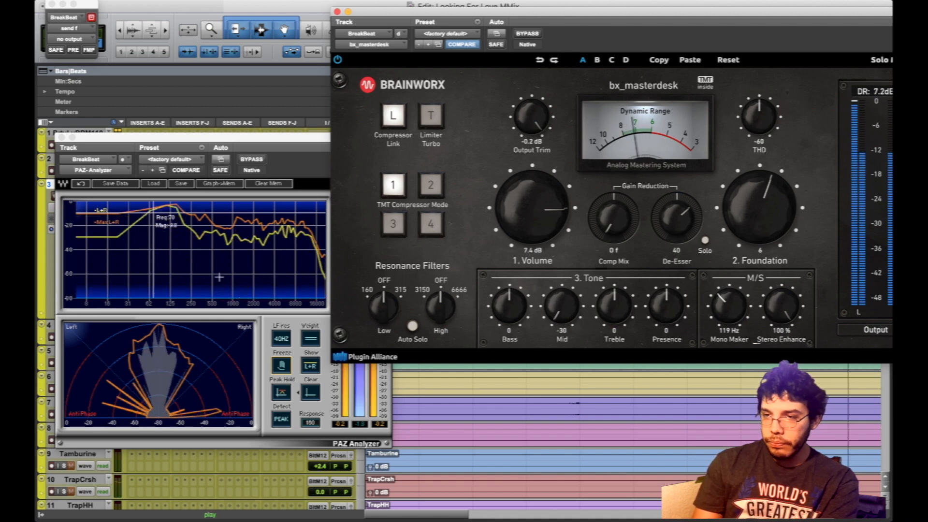
Examine the midrange cut on BreakBeat by repeatedly freezing and releasing PAZ Analyzer during playback, marking the spectrum at 851 Hz
{"action": "left_click", "coordinate": [282, 366]}
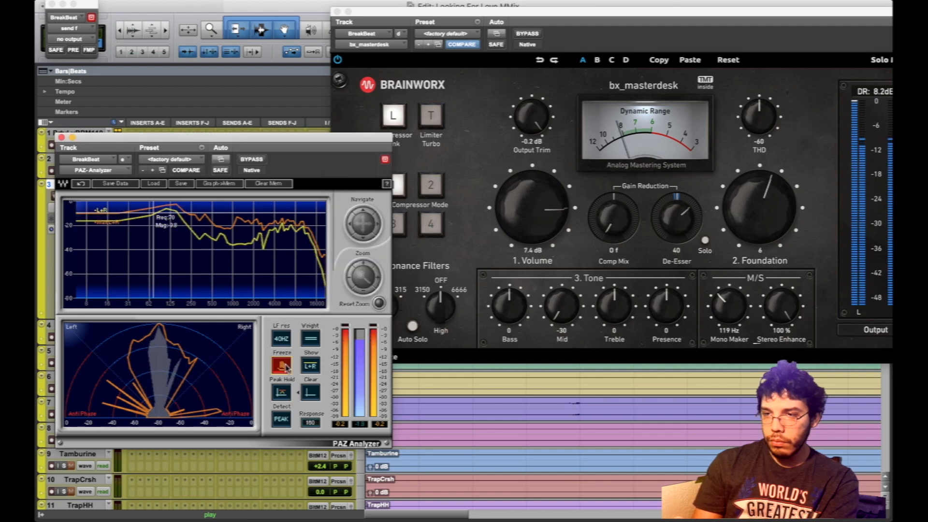
{"action": "left_click", "coordinate": [283, 366]}
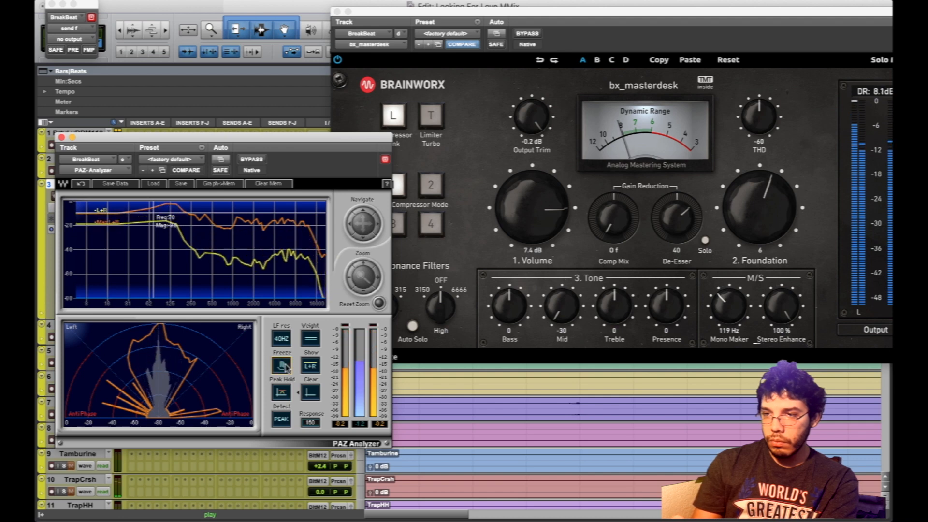
{"action": "left_click", "coordinate": [283, 366]}
{"action": "left_click", "coordinate": [284, 365]}
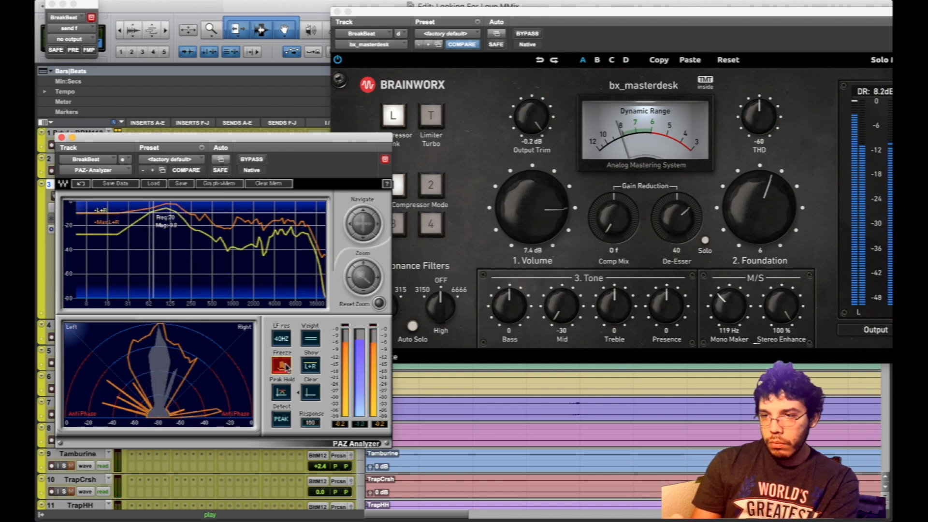
{"action": "left_click", "coordinate": [283, 366]}
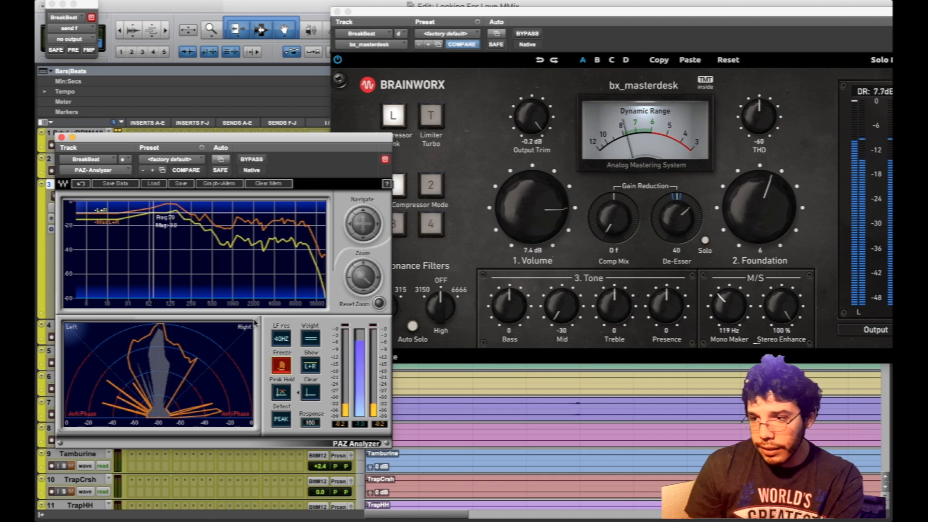
{"action": "left_click", "coordinate": [283, 360]}
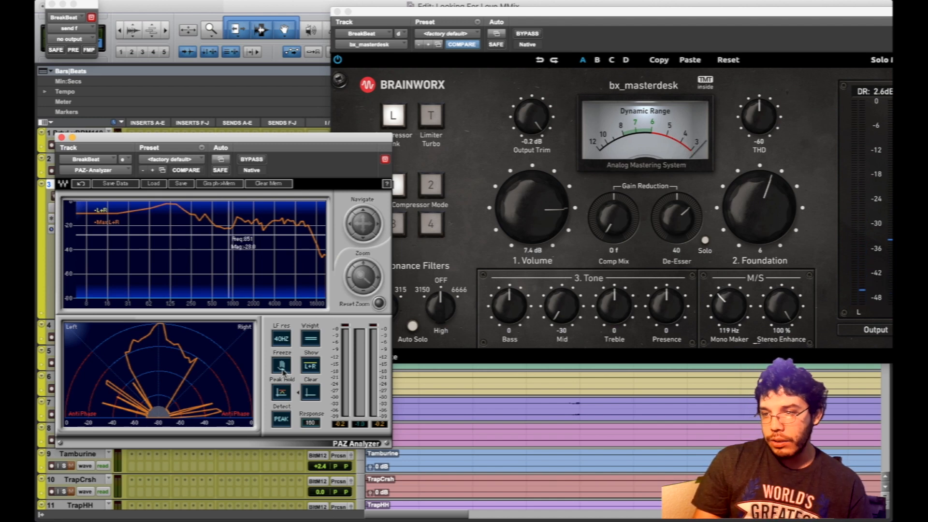
{"action": "key", "text": "space"}
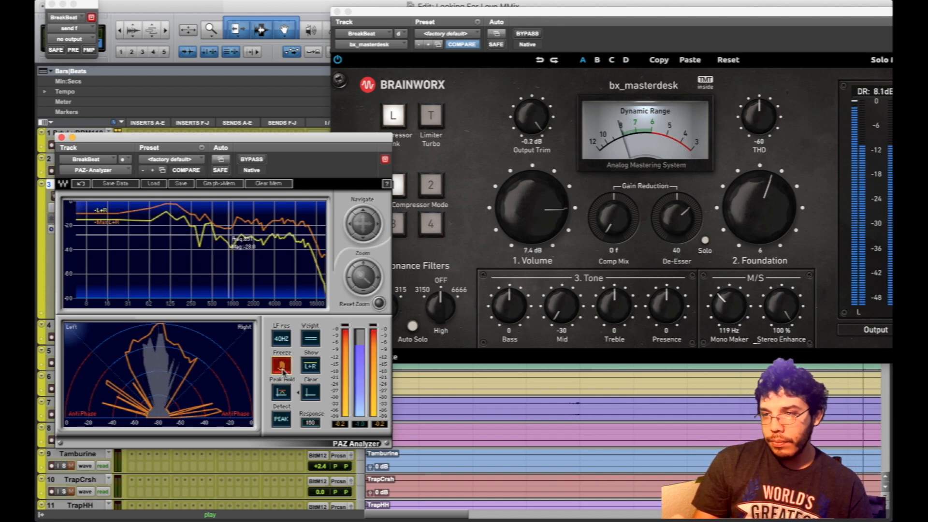
{"action": "left_click", "coordinate": [283, 372]}
{"action": "left_click", "coordinate": [283, 371]}
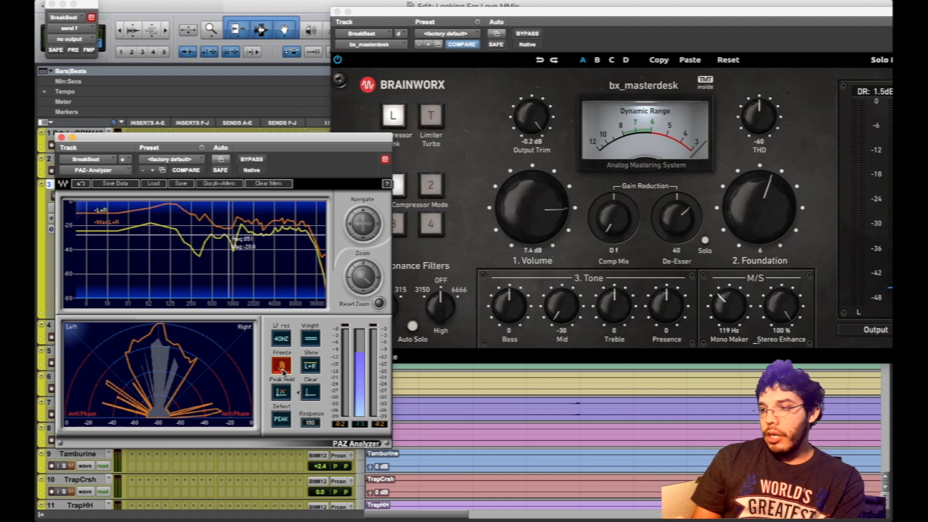
Unfreeze PAZ Analyzer, reset the Tone Mid control to 0, and audition BreakBeat with Treble at 30 and then at -30
{"action": "left_click", "coordinate": [283, 371]}
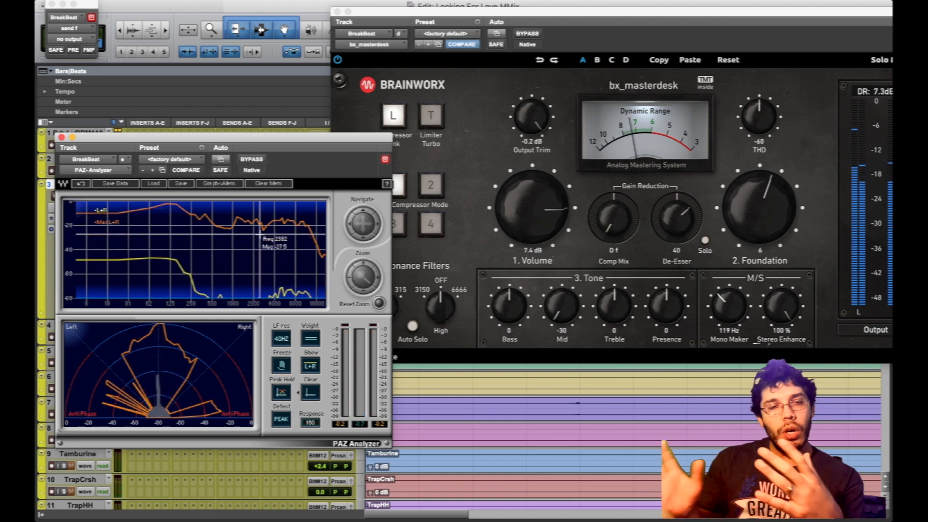
{"action": "left_click", "coordinate": [562, 311], "text": "alt"}
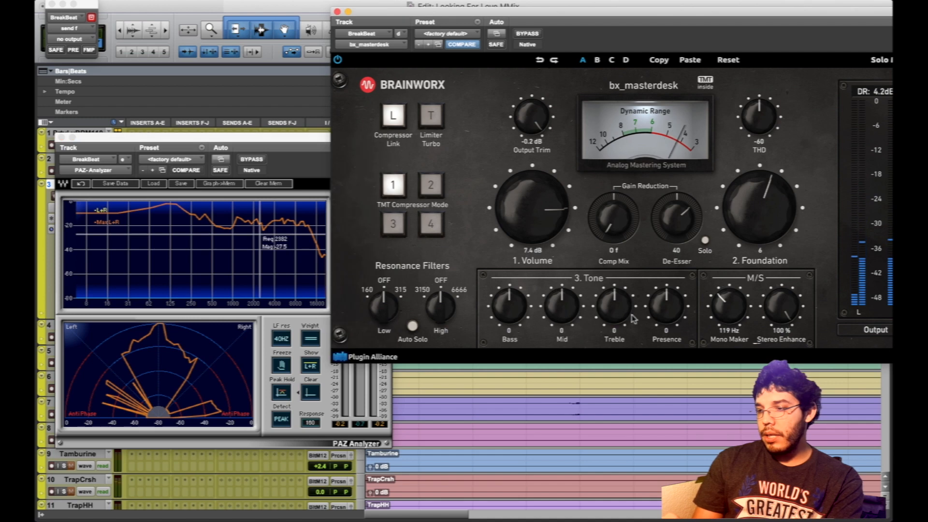
{"action": "left_click_drag", "start_coordinate": [633, 319], "coordinate": [626, 219]}
{"action": "left_click", "coordinate": [306, 344]}
{"action": "key", "text": "space"}
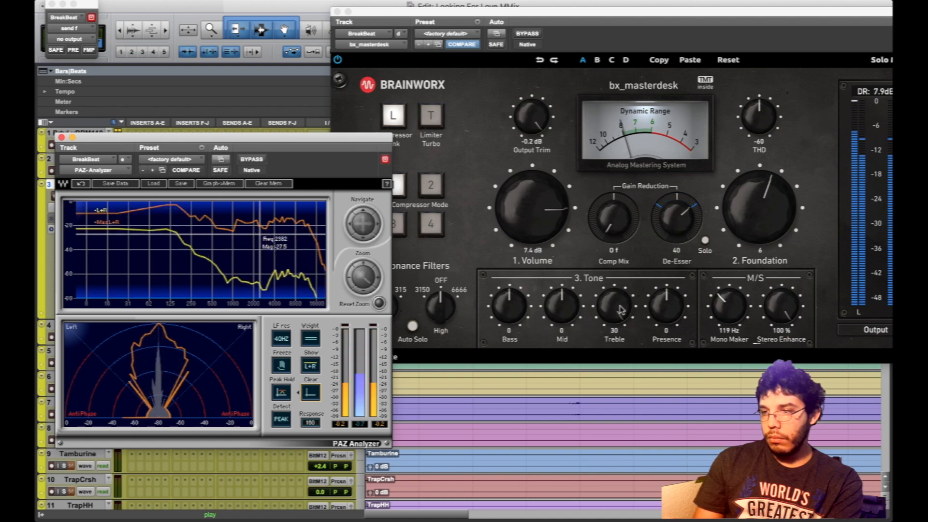
{"action": "left_click_drag", "start_coordinate": [621, 312], "coordinate": [569, 462]}
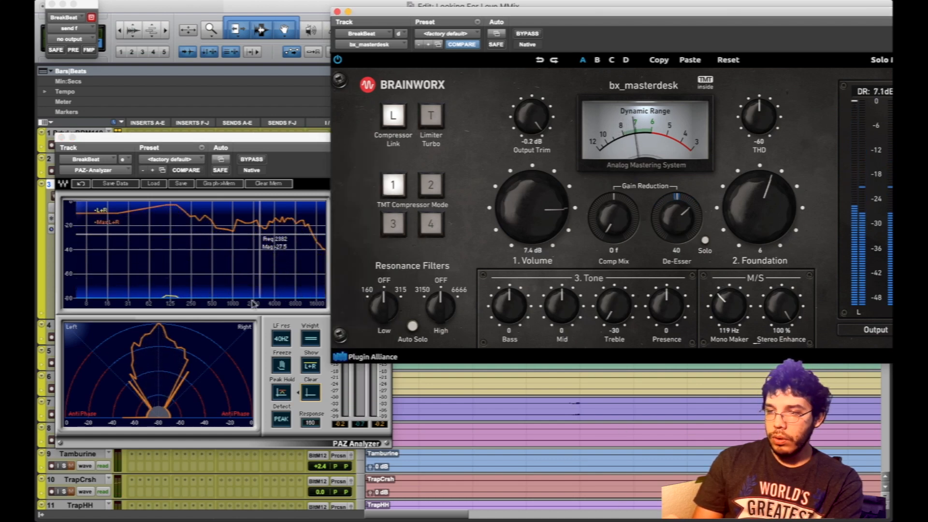
Examine the treble cut on BreakBeat with PAZ Analyzer frozen and running, and reset the Tone Treble control to 0
{"action": "left_click", "coordinate": [285, 328]}
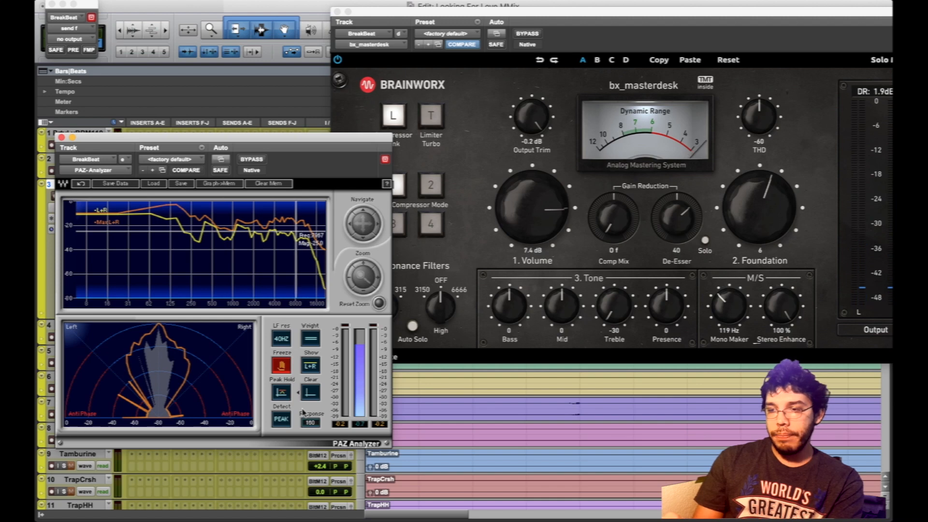
{"action": "left_click", "coordinate": [283, 365]}
{"action": "key", "text": "space"}
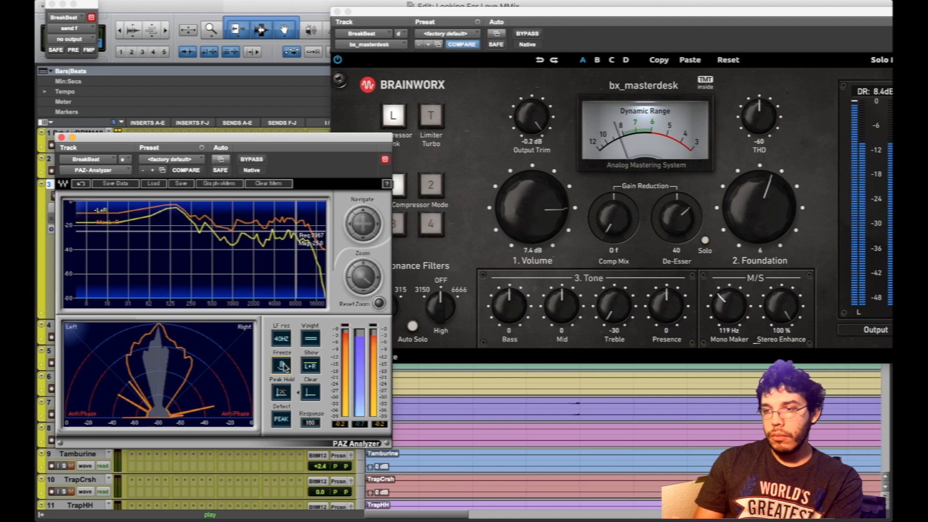
{"action": "key", "text": "space"}
{"action": "left_click", "coordinate": [617, 314], "text": "alt"}
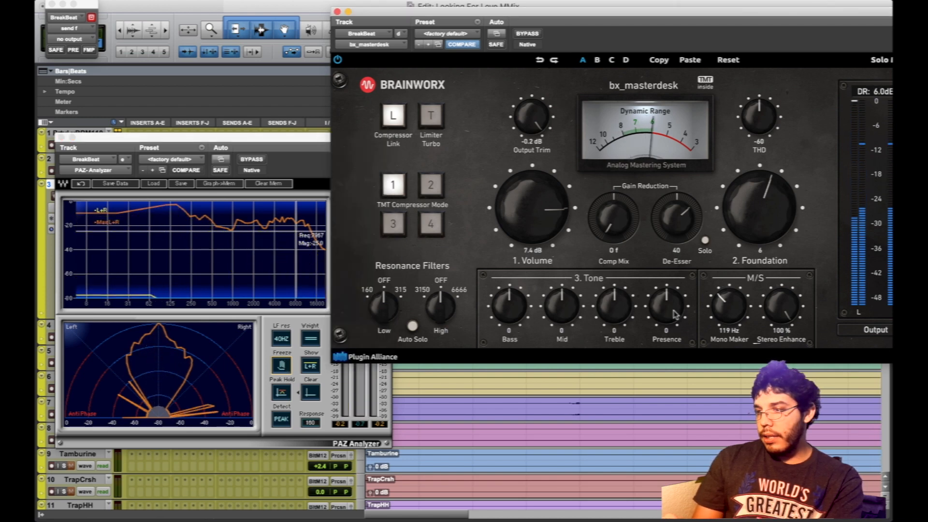
Audition BreakBeat with the Tone Presence control at 30 and then at -30, marking the PAZ Analyzer spectrum at 4955 Hz
{"action": "left_click_drag", "start_coordinate": [675, 314], "coordinate": [695, 152]}
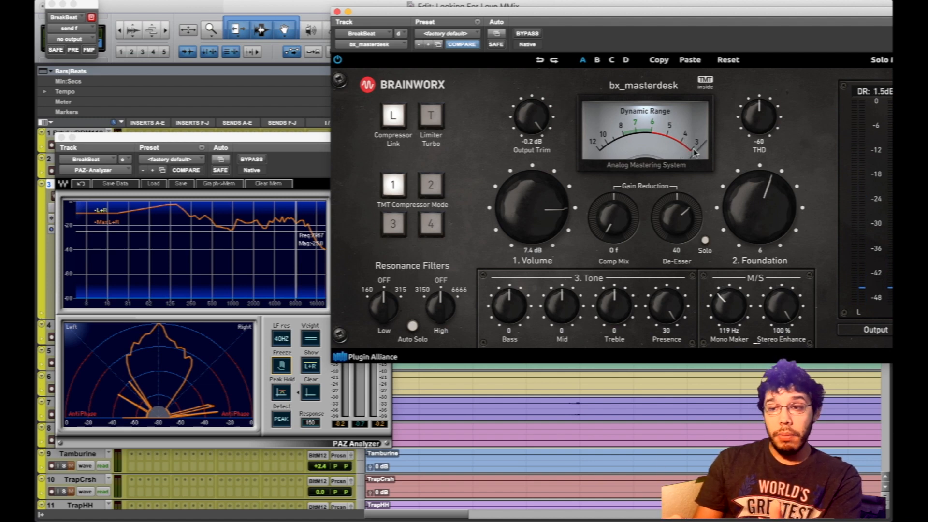
{"action": "left_click", "coordinate": [267, 227]}
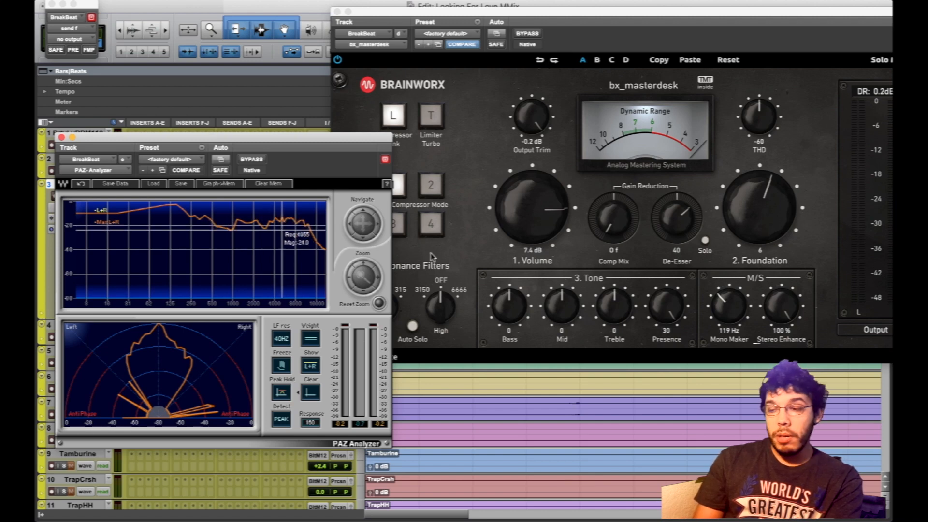
{"action": "key", "text": "space"}
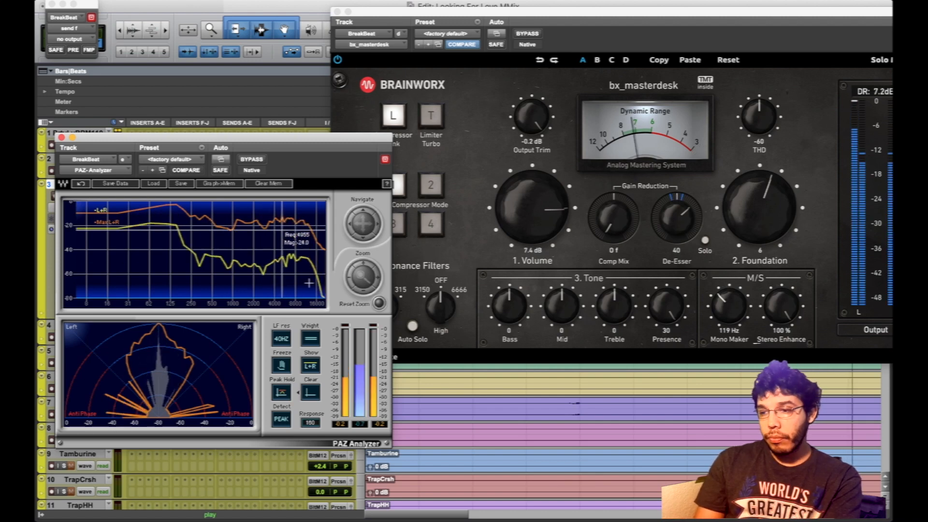
{"action": "left_click", "coordinate": [310, 391]}
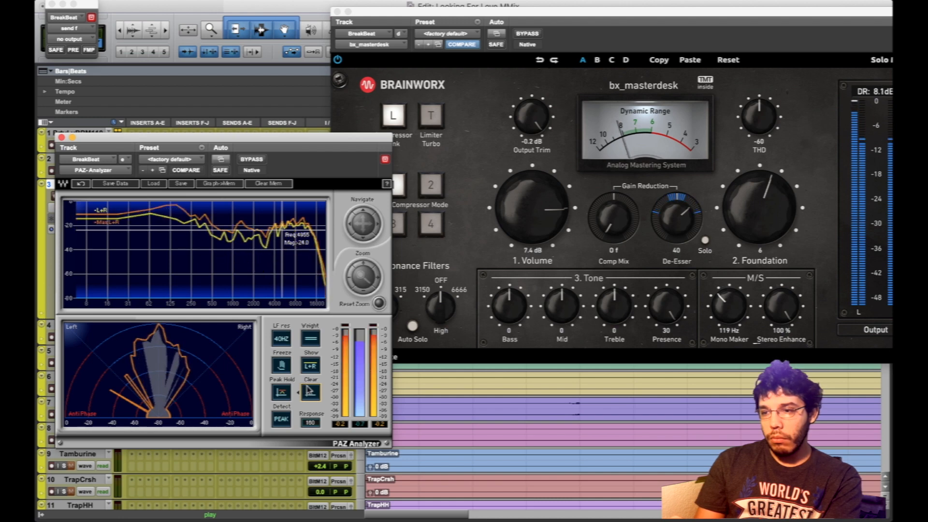
{"action": "left_click_drag", "start_coordinate": [665, 309], "coordinate": [333, 325]}
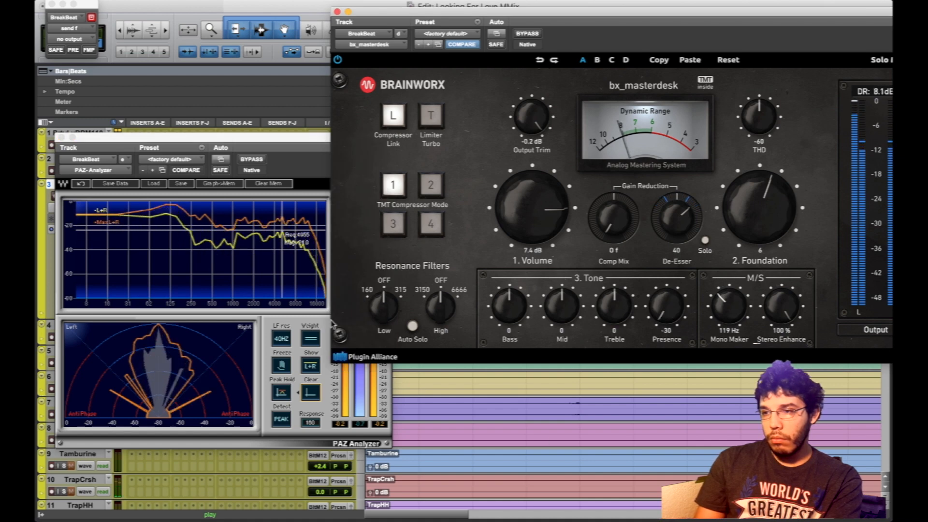
{"action": "left_click", "coordinate": [286, 142]}
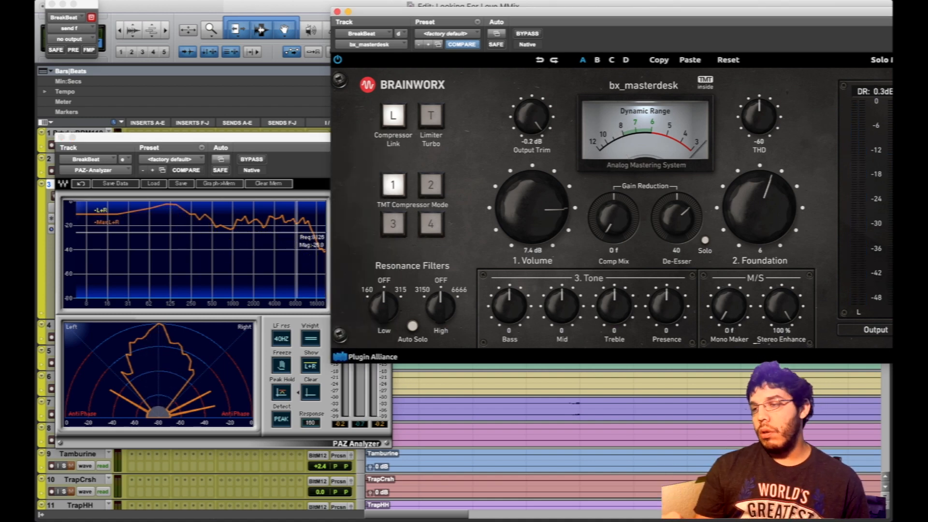
Close PAZ Analyzer and make the bx_masterdesk in insert slot D of BreakBeat inactive
{"action": "left_click", "coordinate": [62, 138]}
{"action": "left_click", "coordinate": [158, 220]}
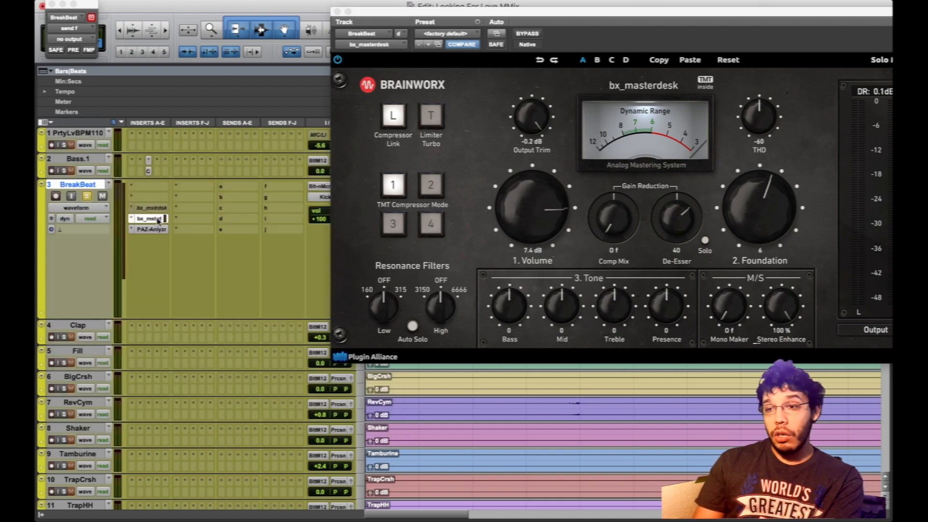
{"action": "left_click", "coordinate": [159, 220], "text": "ctrl+super"}
Reactivate the bx_masterdesk in insert slot C of BreakBeat and open it, placing its window clear of the inserts column
{"action": "left_click", "coordinate": [157, 208], "text": "ctrl+super"}
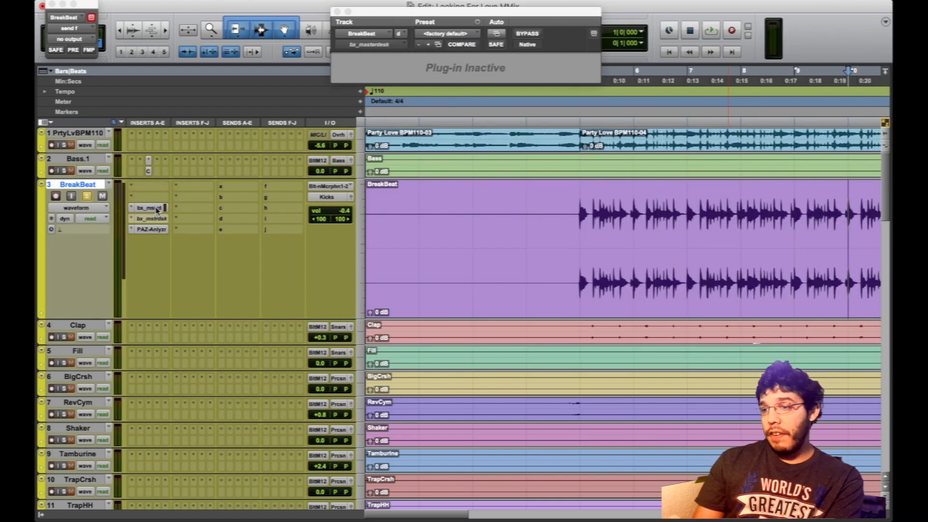
{"action": "left_click", "coordinate": [157, 208]}
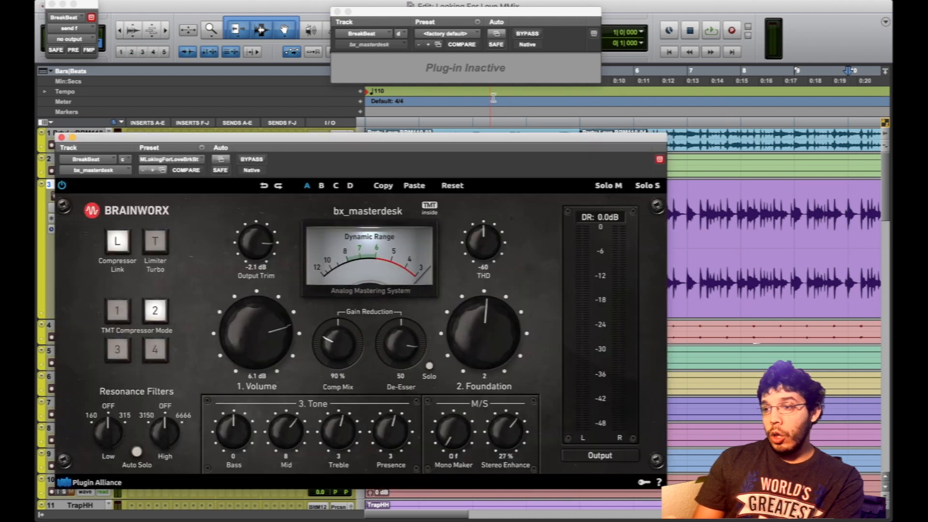
{"action": "left_click_drag", "start_coordinate": [489, 135], "coordinate": [676, 74]}
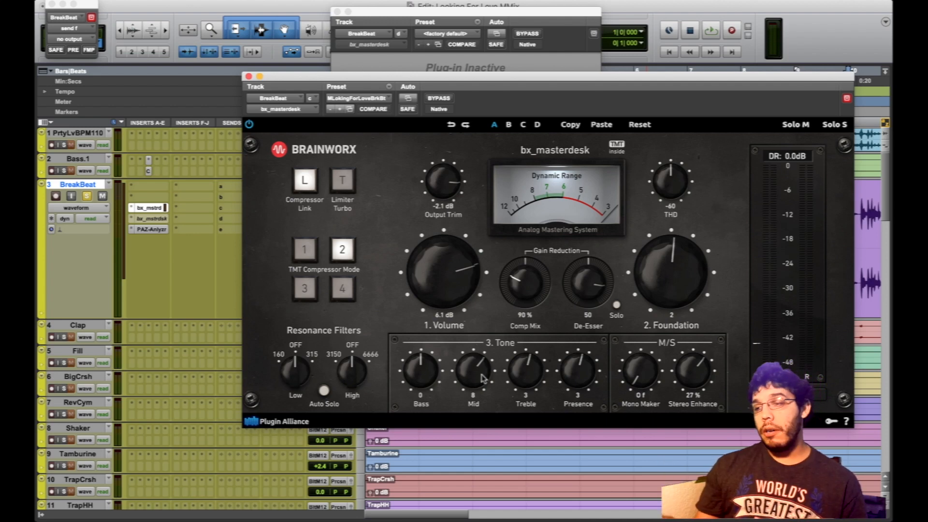
Unsolo the BreakBeat track and make its PAZ Analyzer insert inactive
{"action": "left_click", "coordinate": [88, 196]}
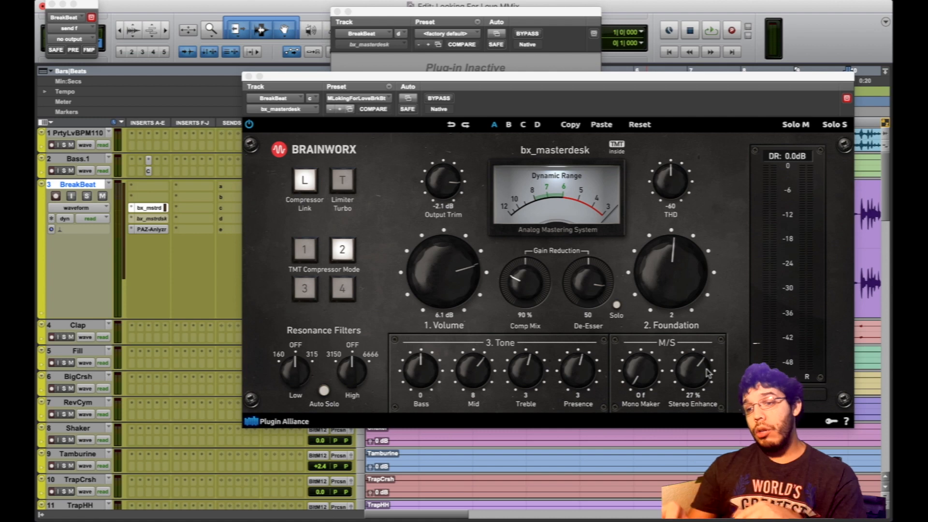
{"action": "left_click", "coordinate": [149, 230], "text": "ctrl+super"}
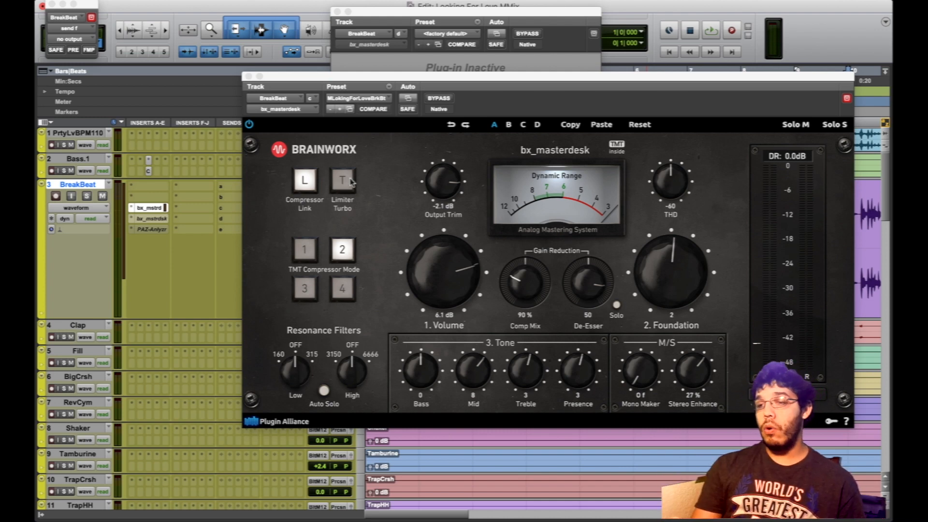
Close both bx_masterdesk windows and place the edit cursor at bar 4 on the BreakBeat track
{"action": "left_click", "coordinate": [249, 76]}
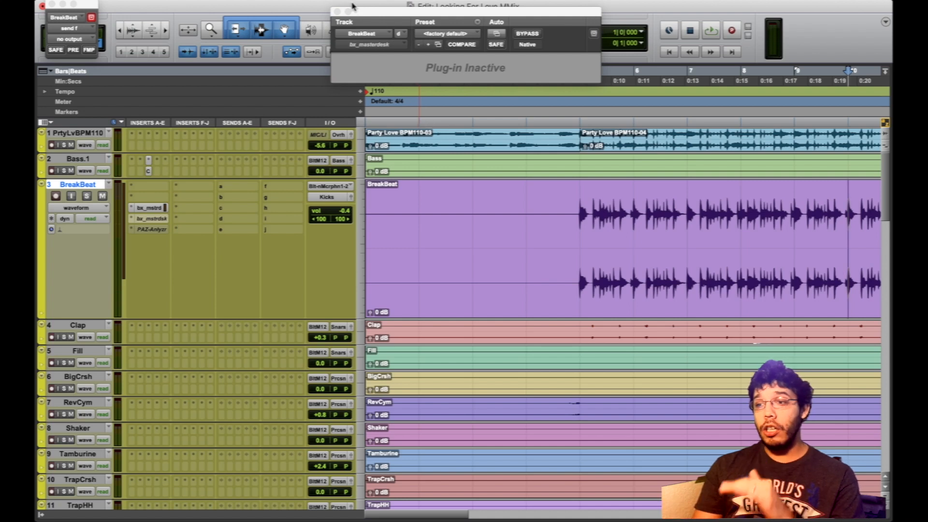
{"action": "left_click", "coordinate": [336, 11]}
{"action": "left_click", "coordinate": [542, 204]}
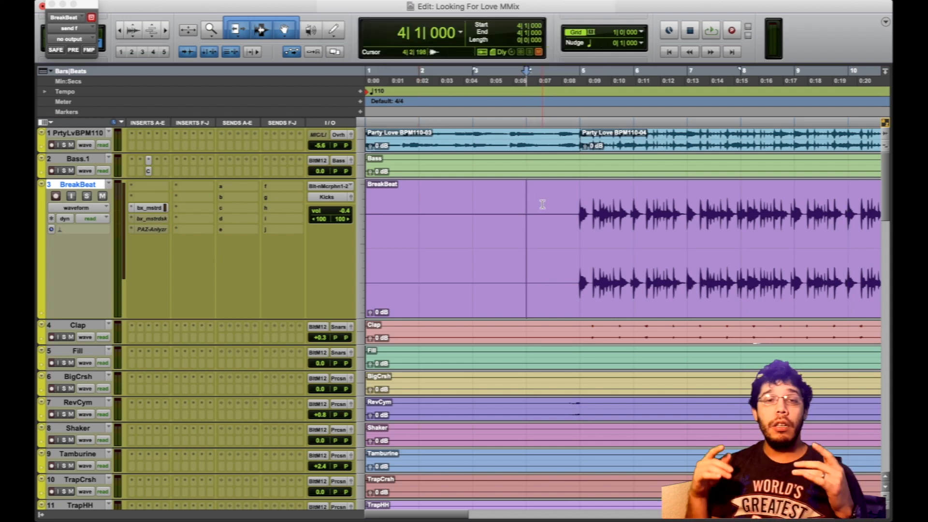